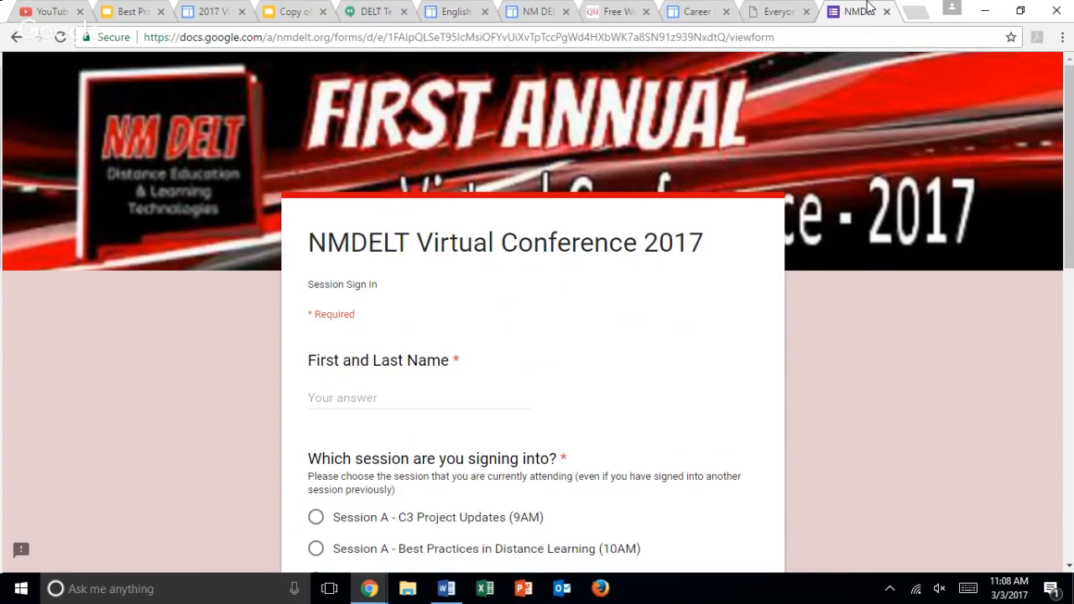
- Look over the questions and session choices of the NMDELT Virtual Conference 2017 sign-in form
scroll(537, 312, down, 1)
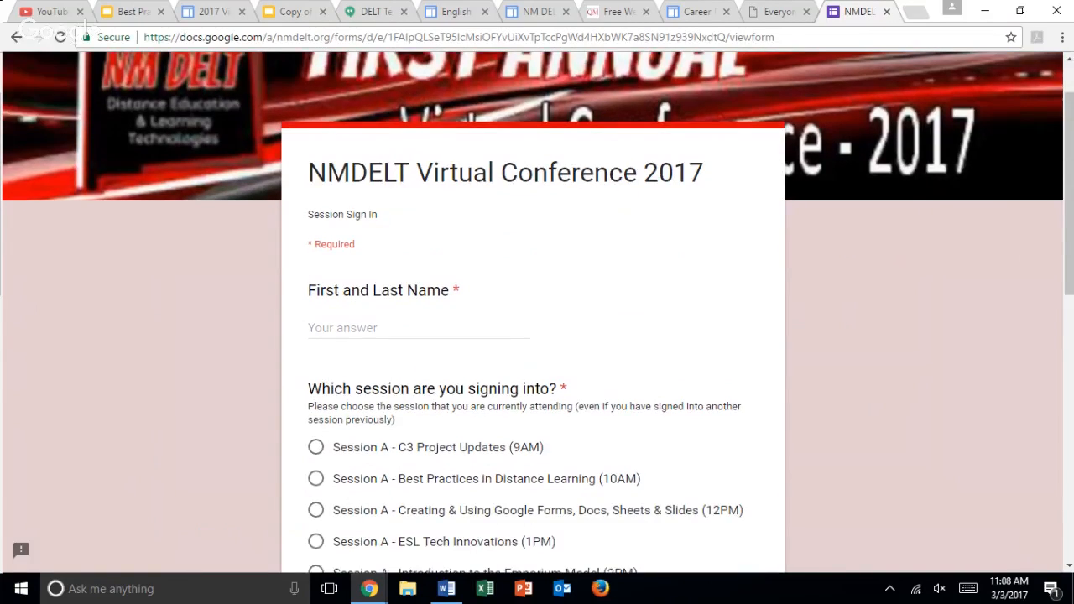
scroll(537, 312, down, 1)
scroll(537, 312, down, 1)
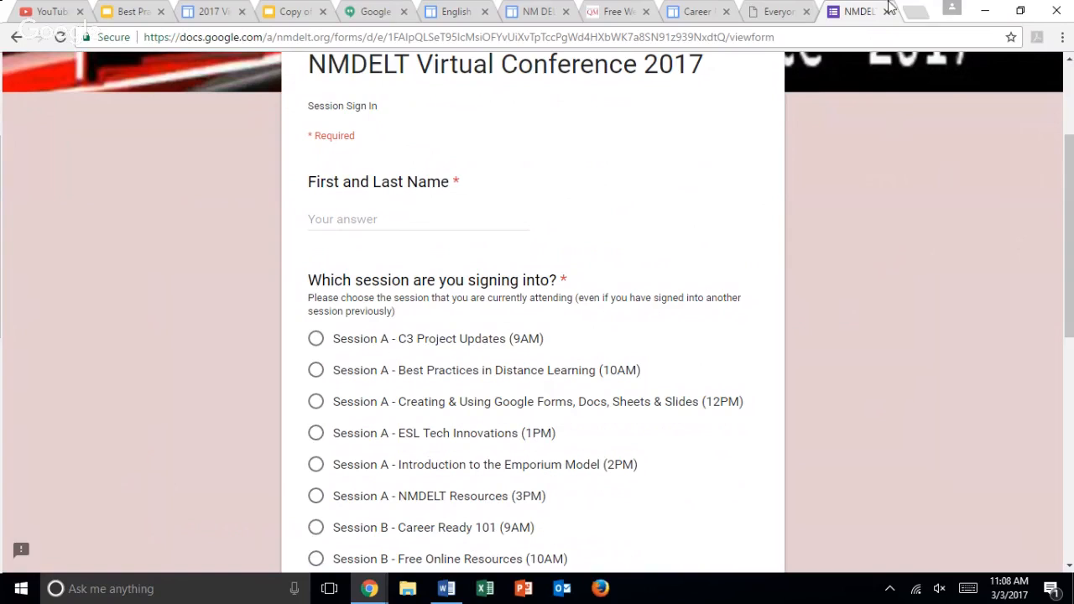
- Open Google Forms at forms.google.com in a new browser tab
click(925, 15)
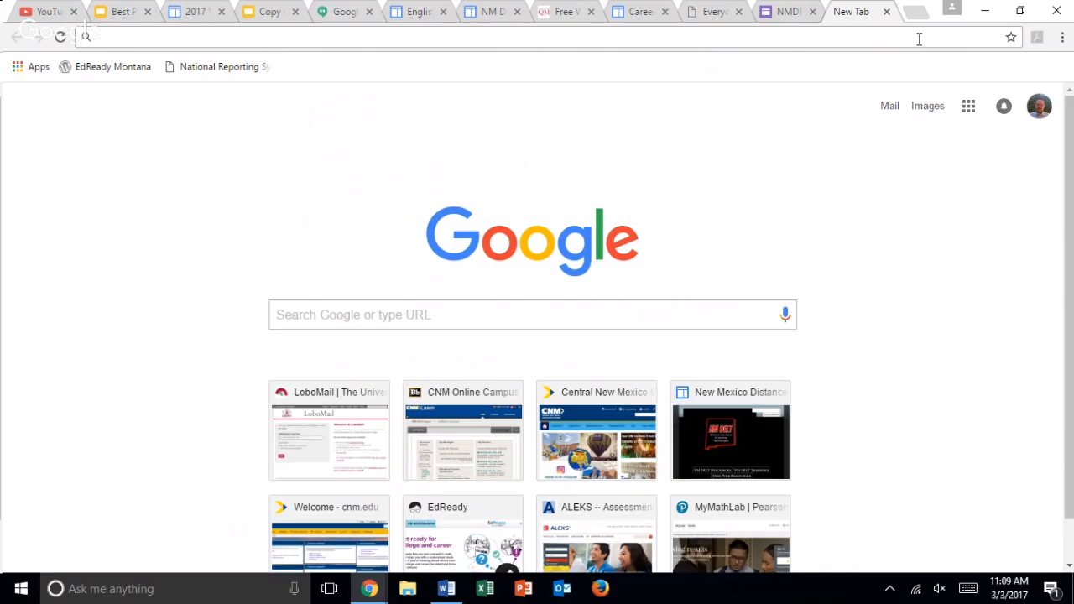
click(968, 107)
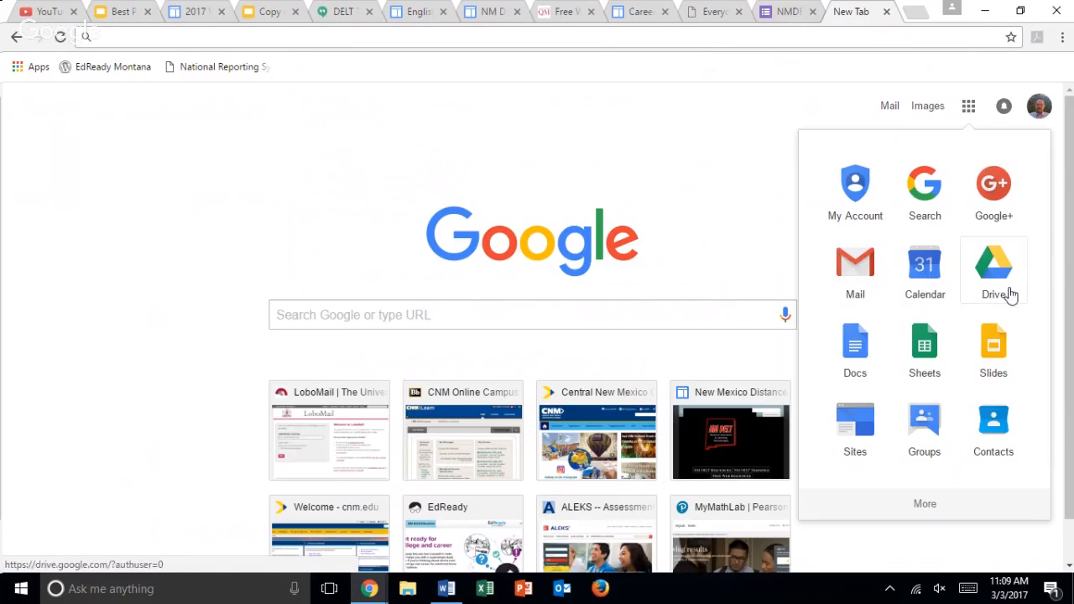
click(926, 504)
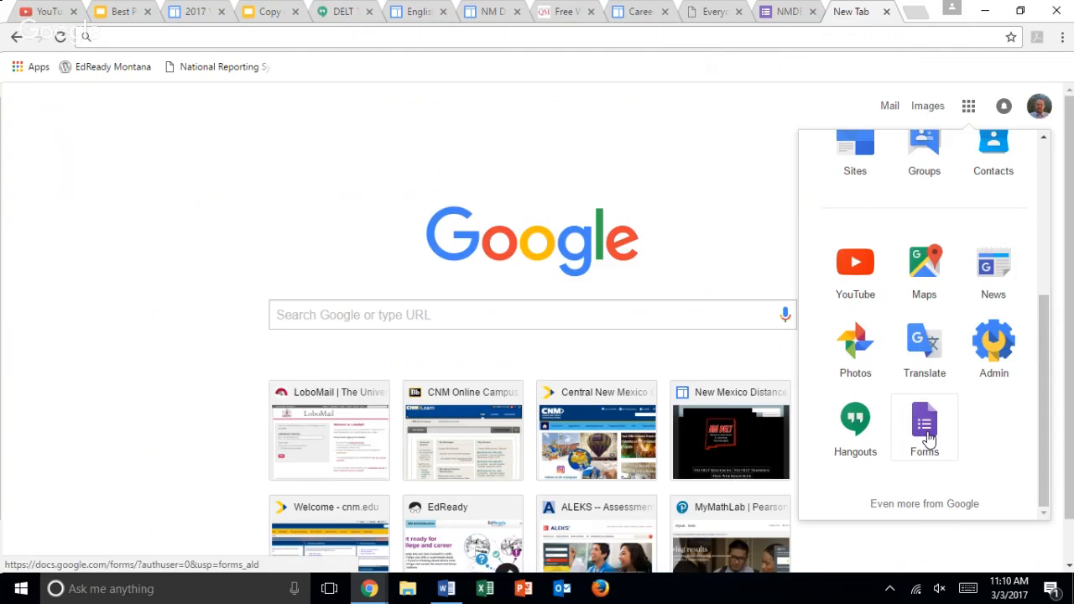
click(478, 42)
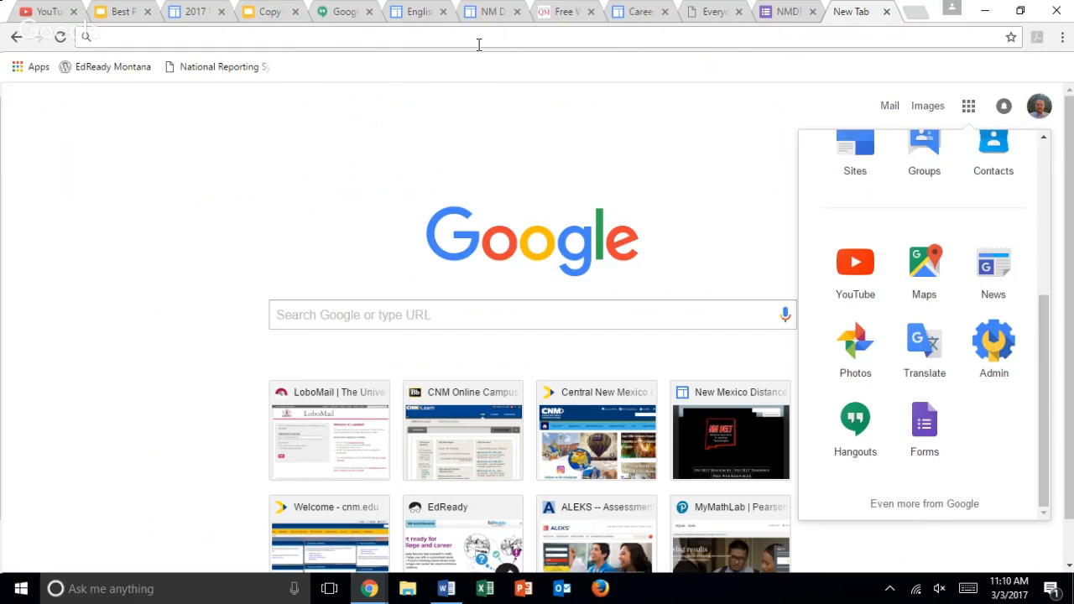
text(forms.google)
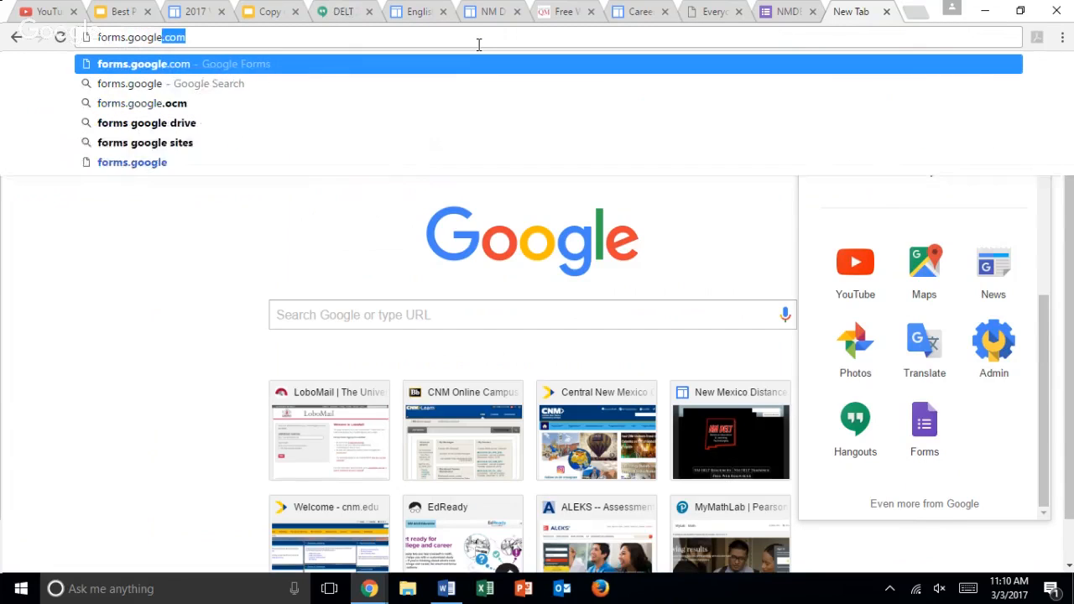
text(.com)
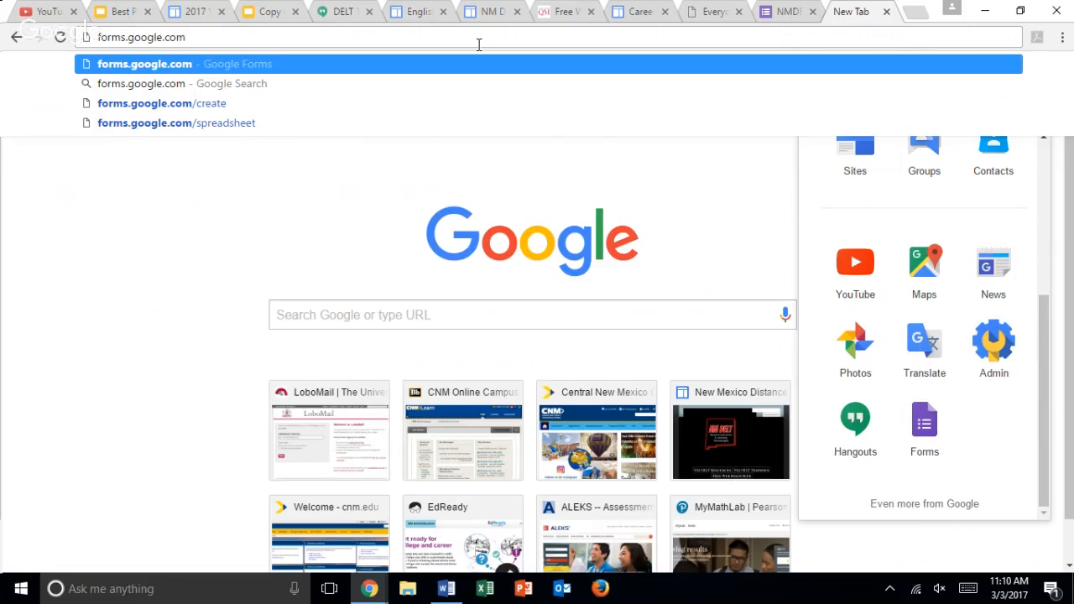
key(Return)
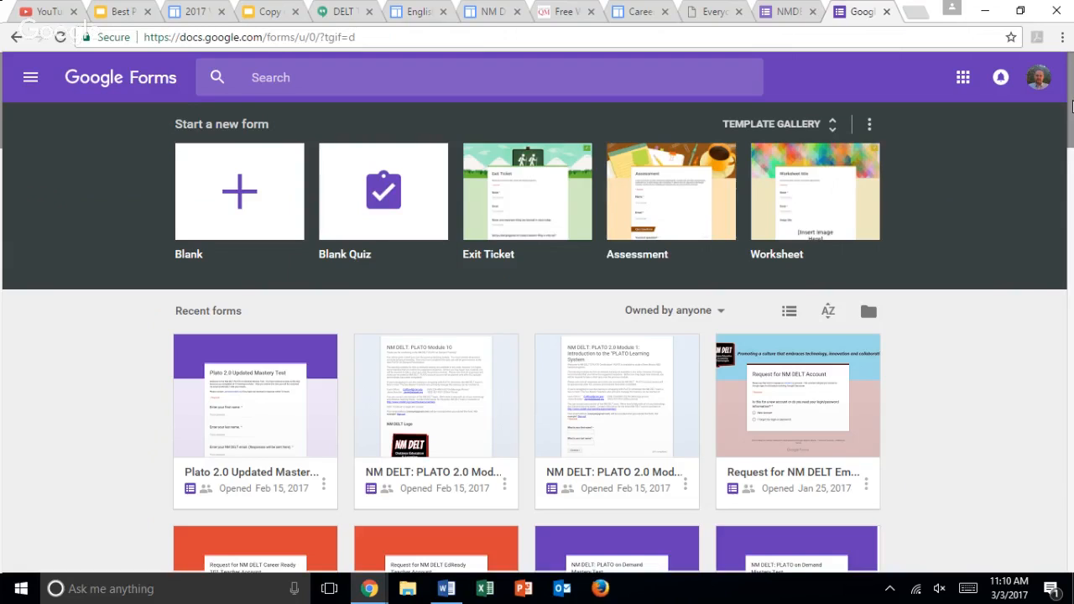
- Create a blank form and title it "Test Form: Virtual Conference 2017"
drag(1071, 106, 1071, 209)
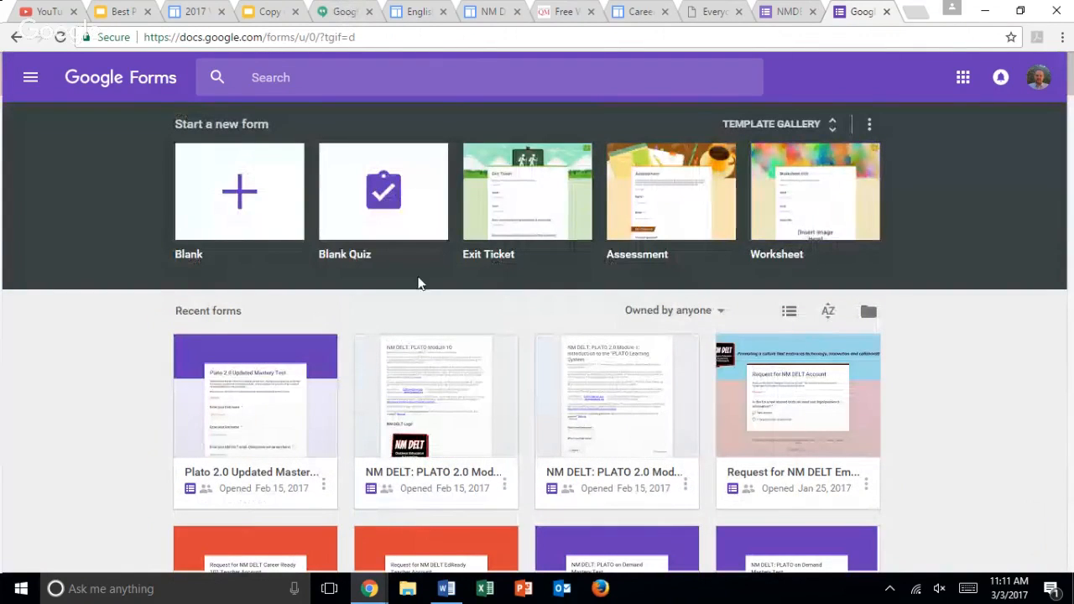
click(255, 194)
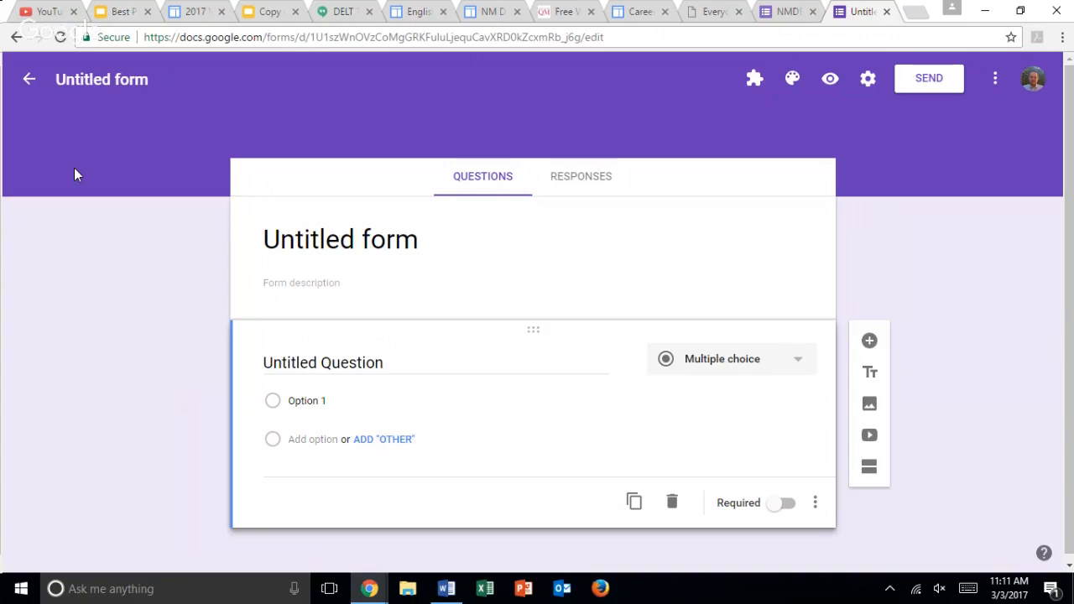
click(98, 88)
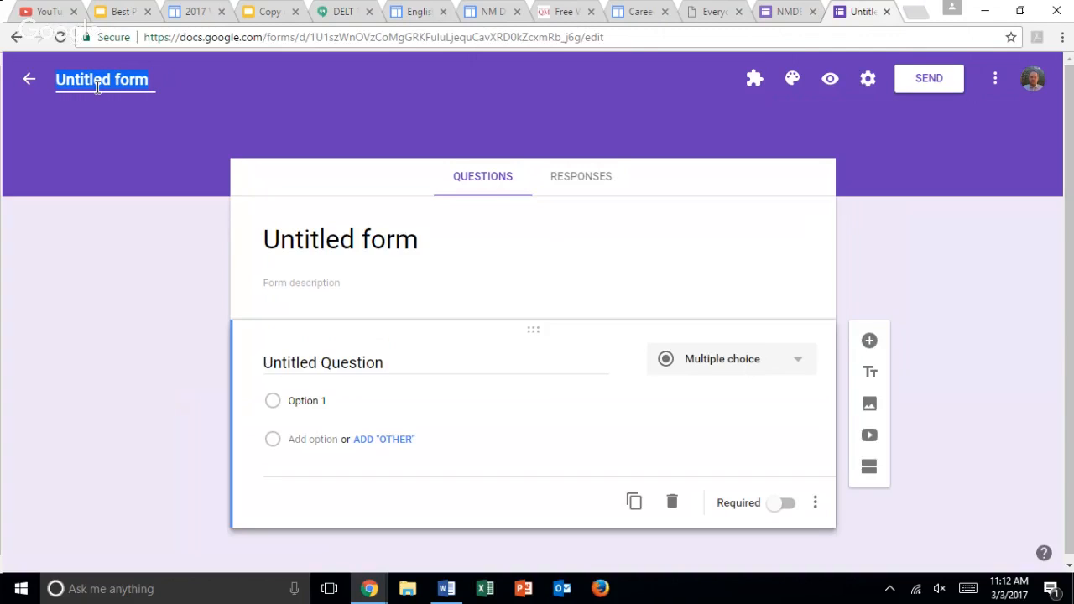
text(Tes)
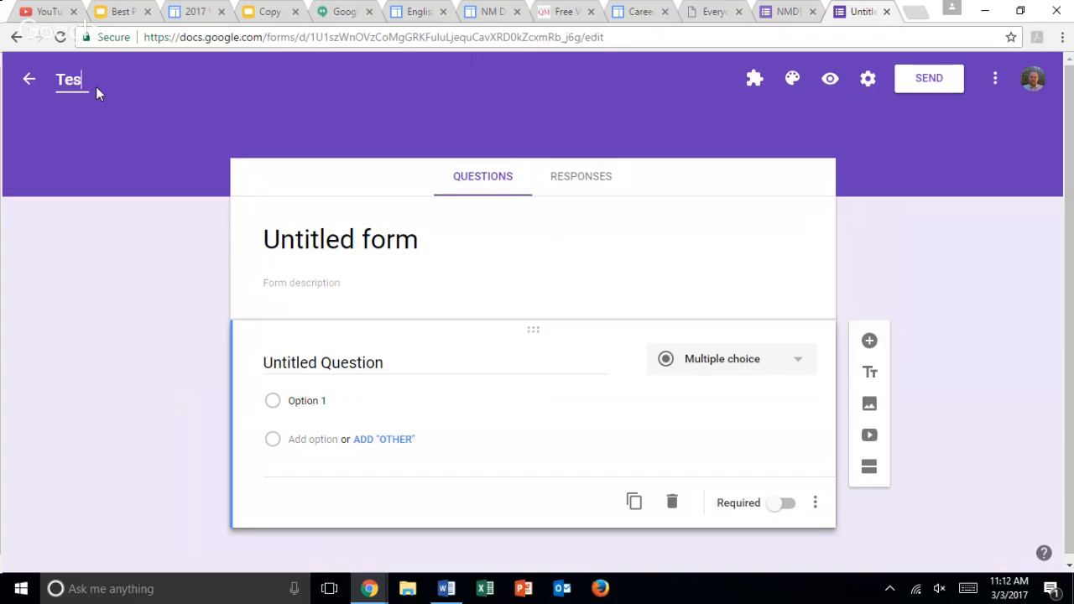
text(t foorm:  Virtual )
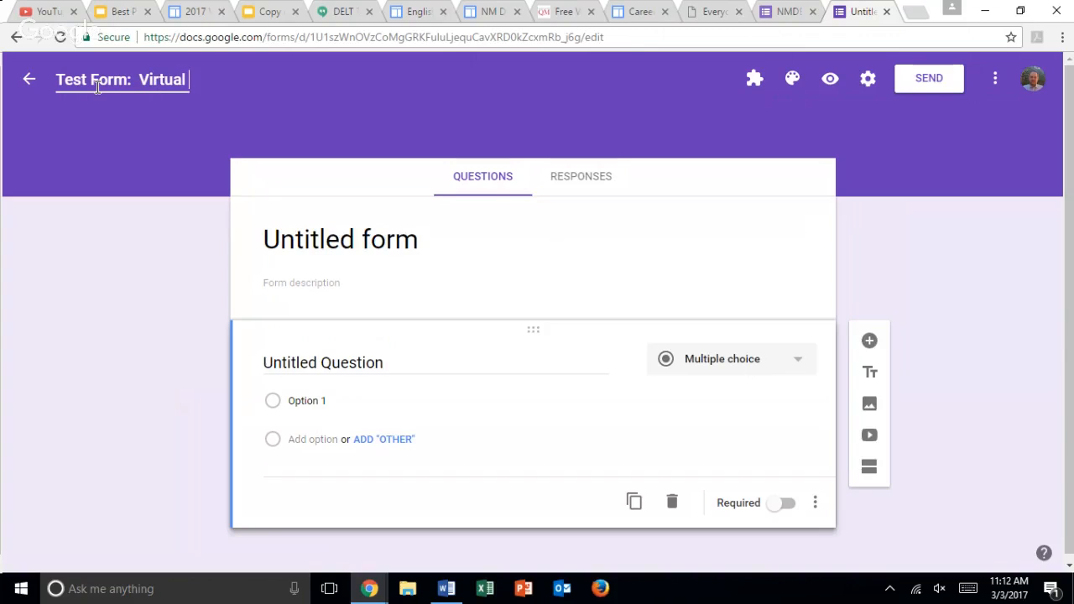
text(Conference 2017)
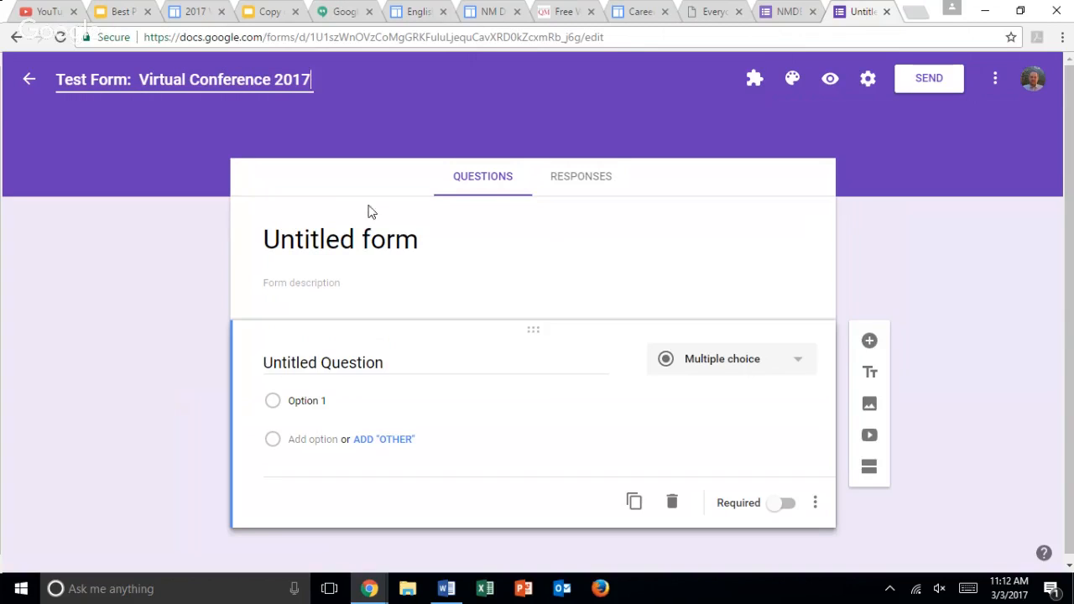
click(326, 186)
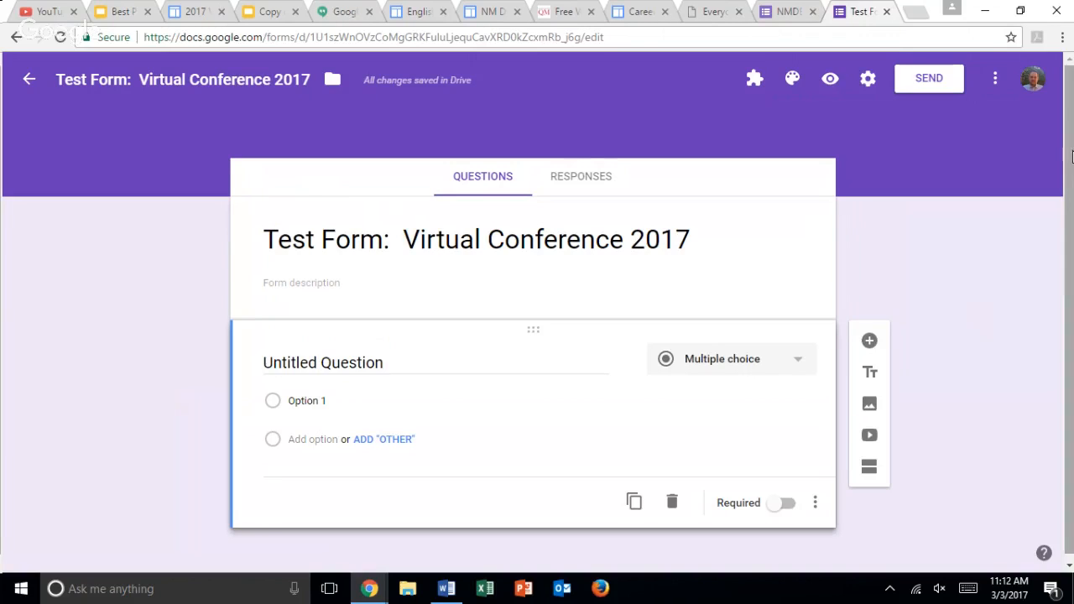
- Look over the add-ons available for the form
drag(1072, 151, 1072, 195)
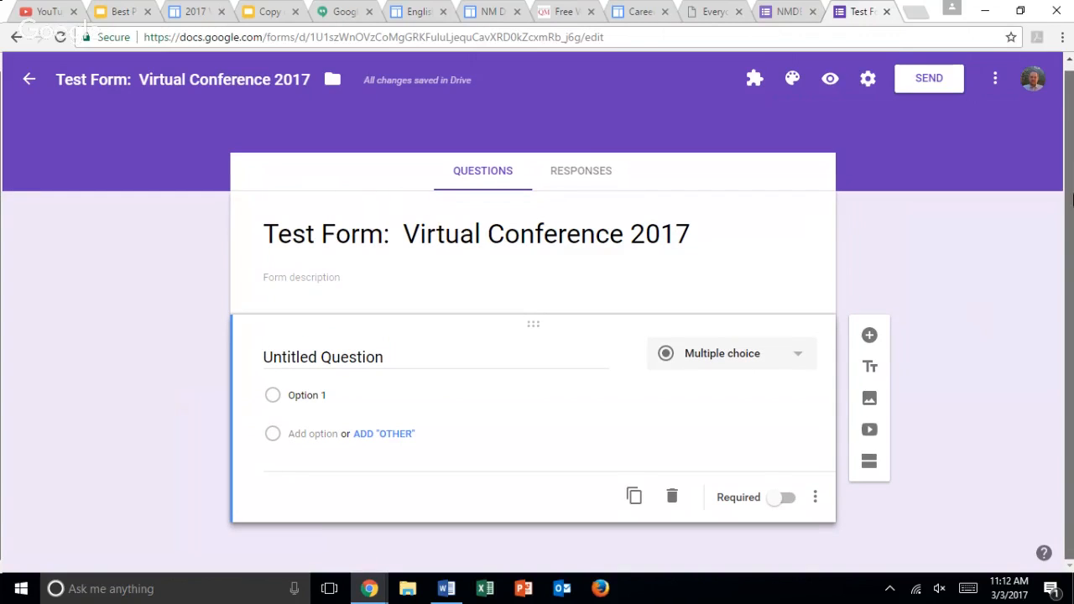
click(754, 84)
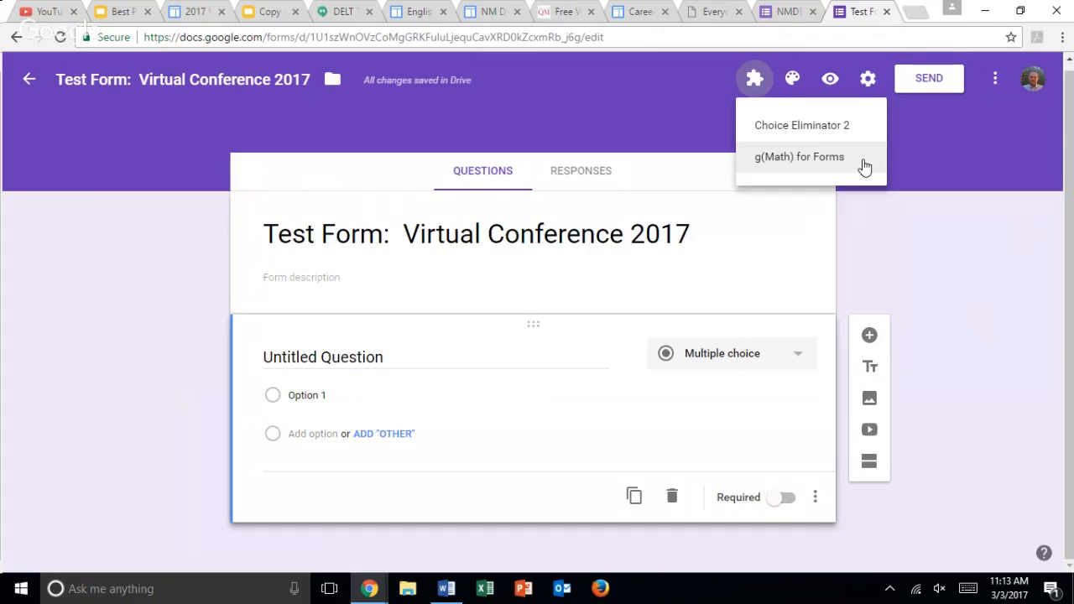
click(1069, 185)
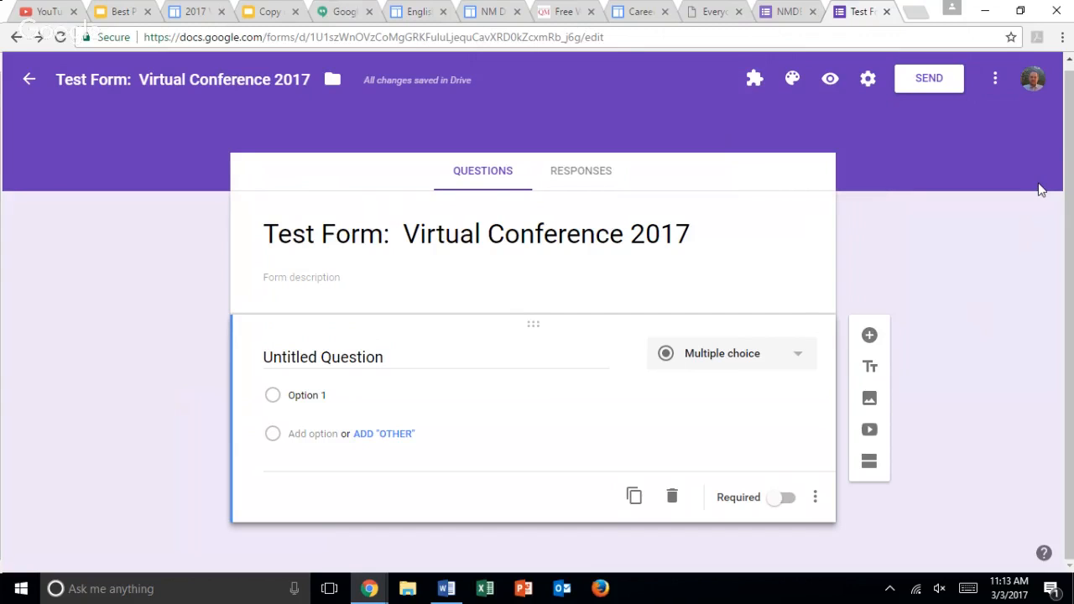
- Recolor the form red-orange, and replace that theme with the birthday cake header image from the Food and dining category
click(791, 84)
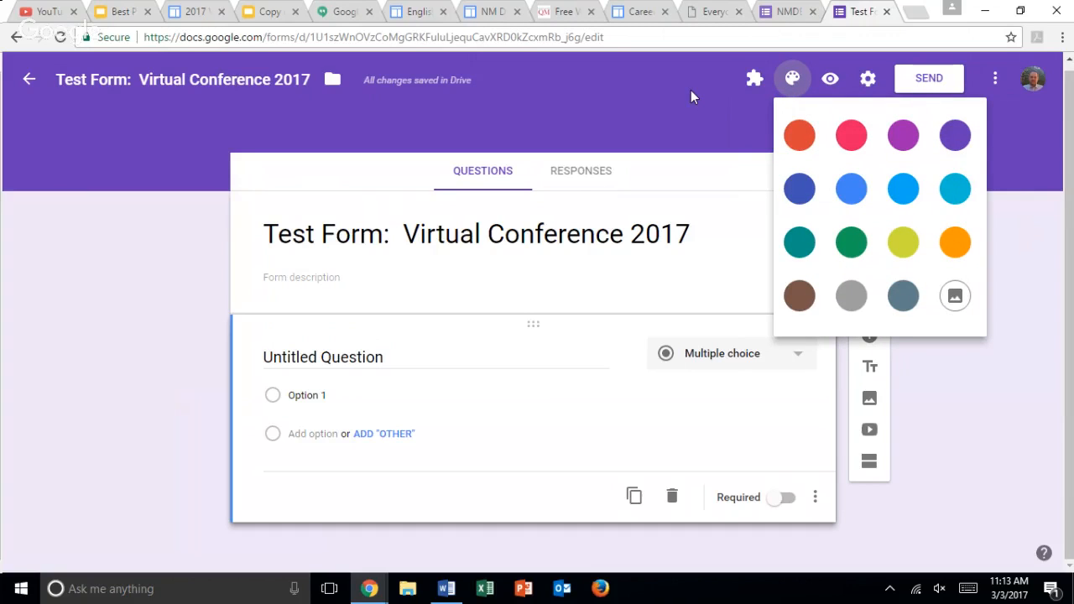
click(797, 139)
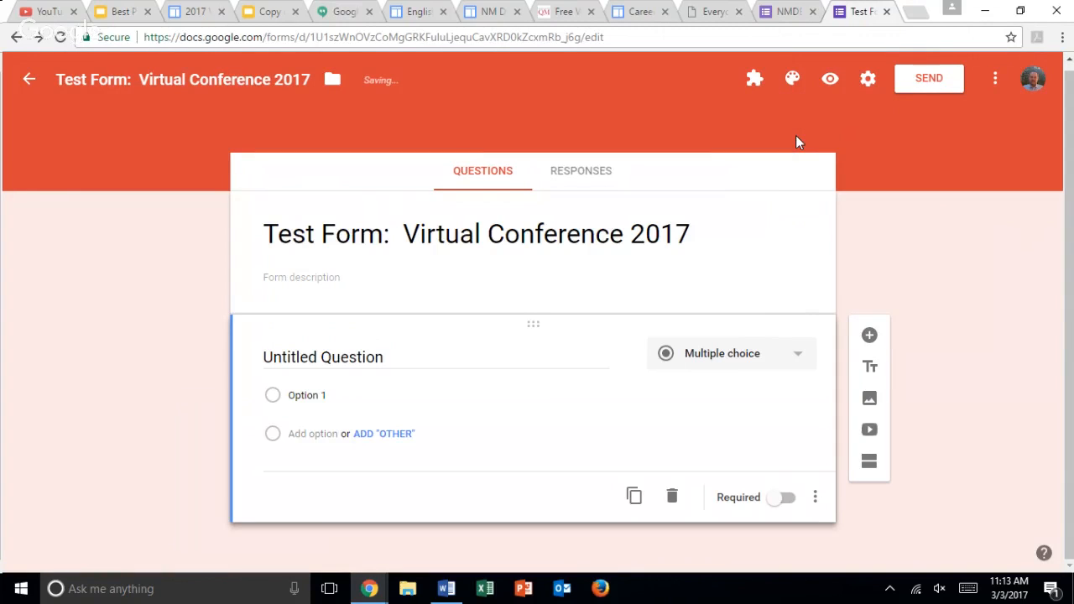
click(792, 79)
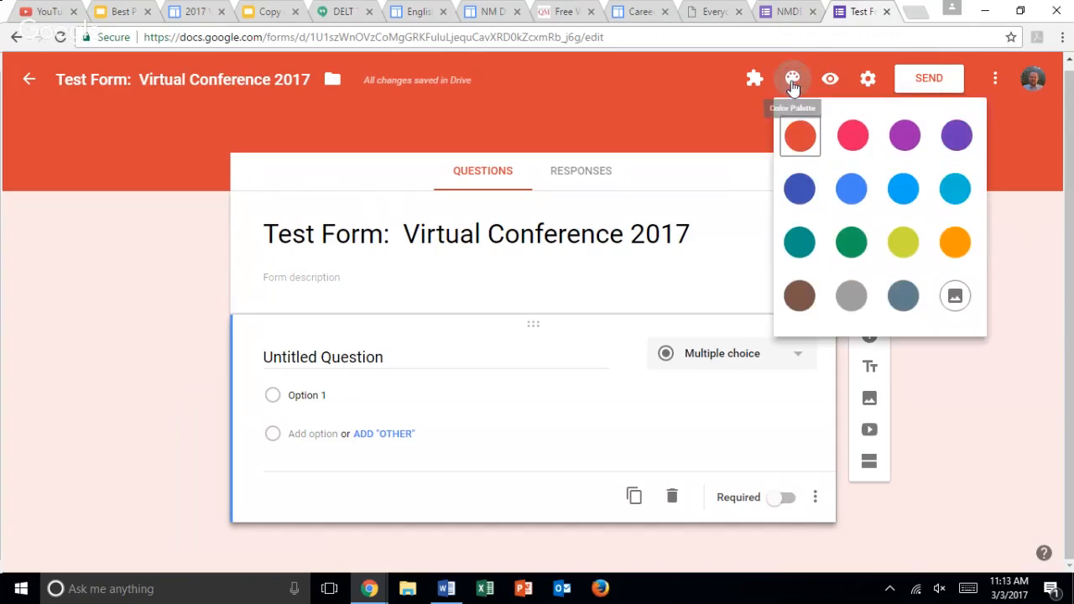
click(957, 298)
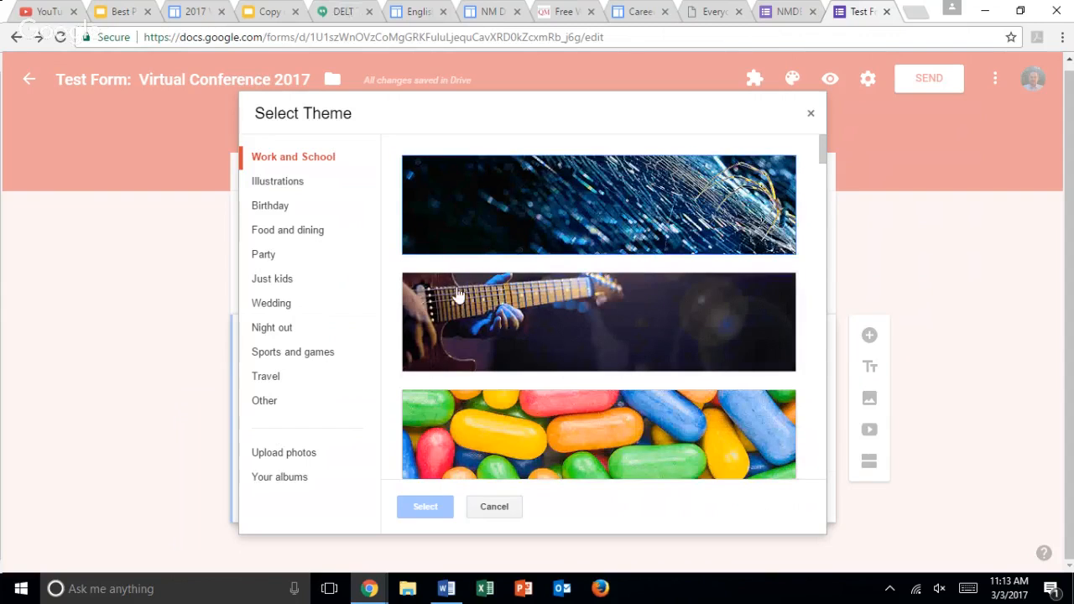
click(291, 238)
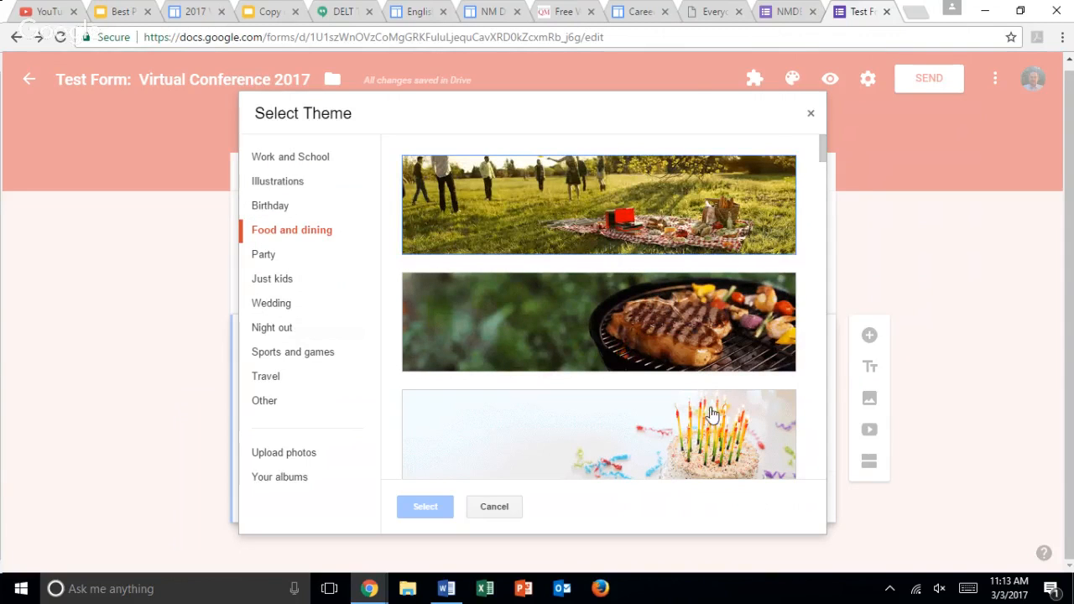
click(731, 430)
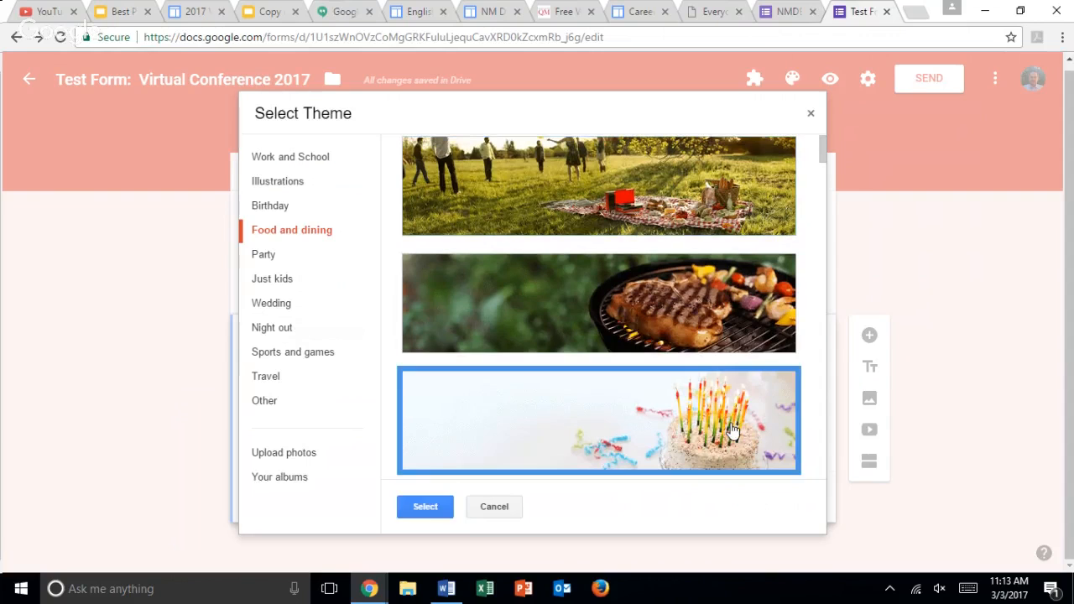
click(413, 511)
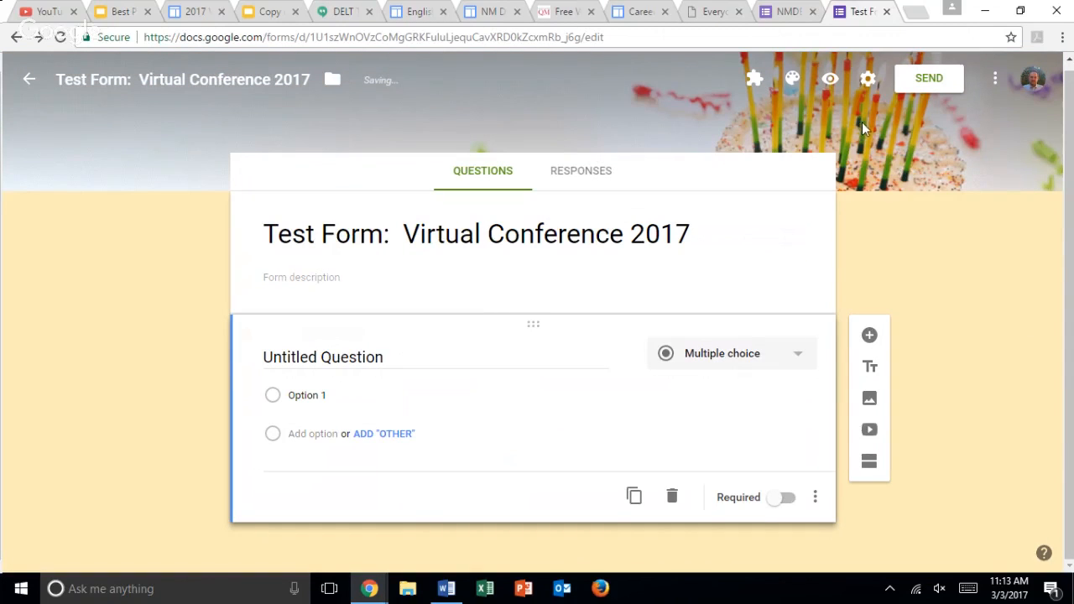
- Review the theme image choices, including uploading photos and using own albums, and leave the current theme in place
click(792, 79)
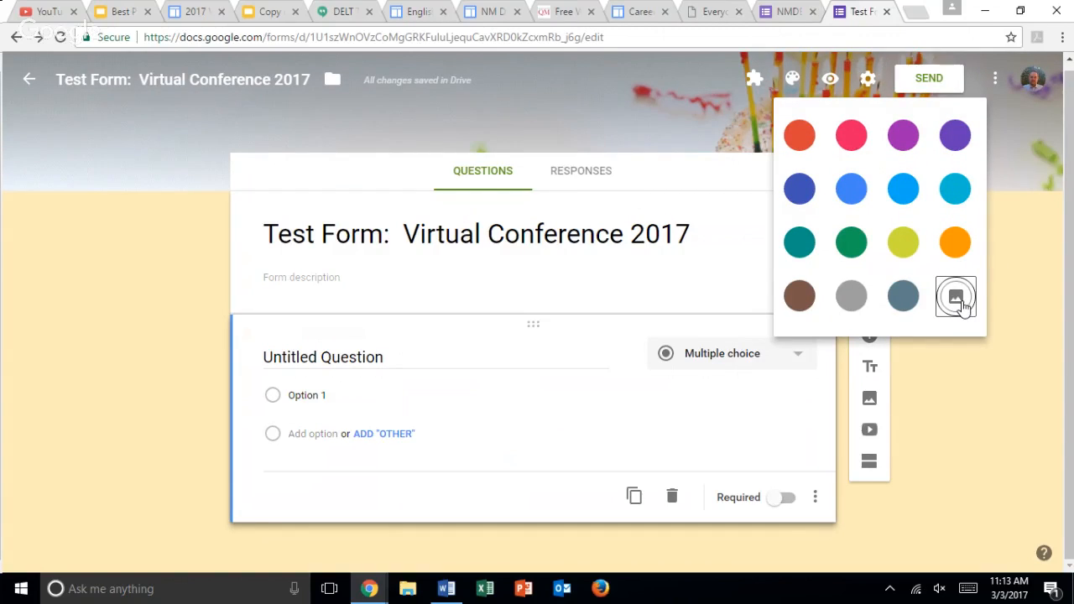
click(959, 301)
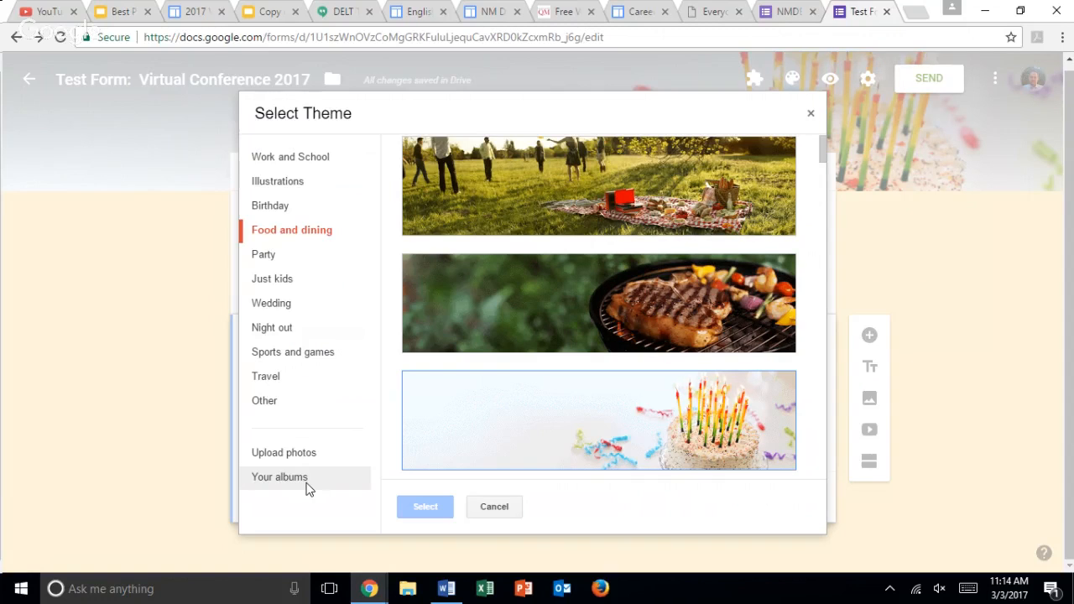
click(509, 514)
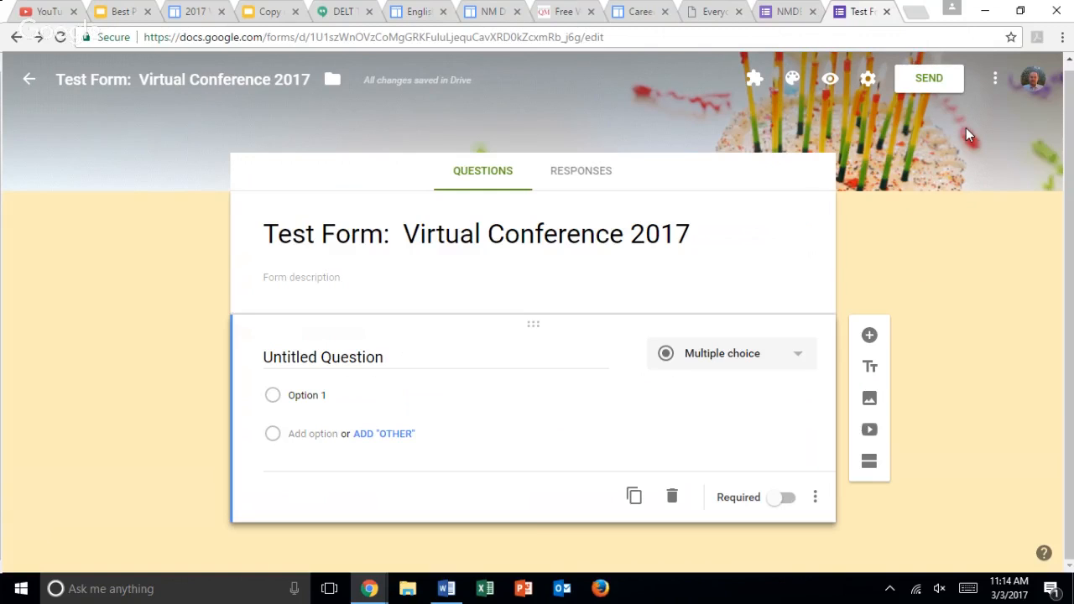
right_click(573, 232)
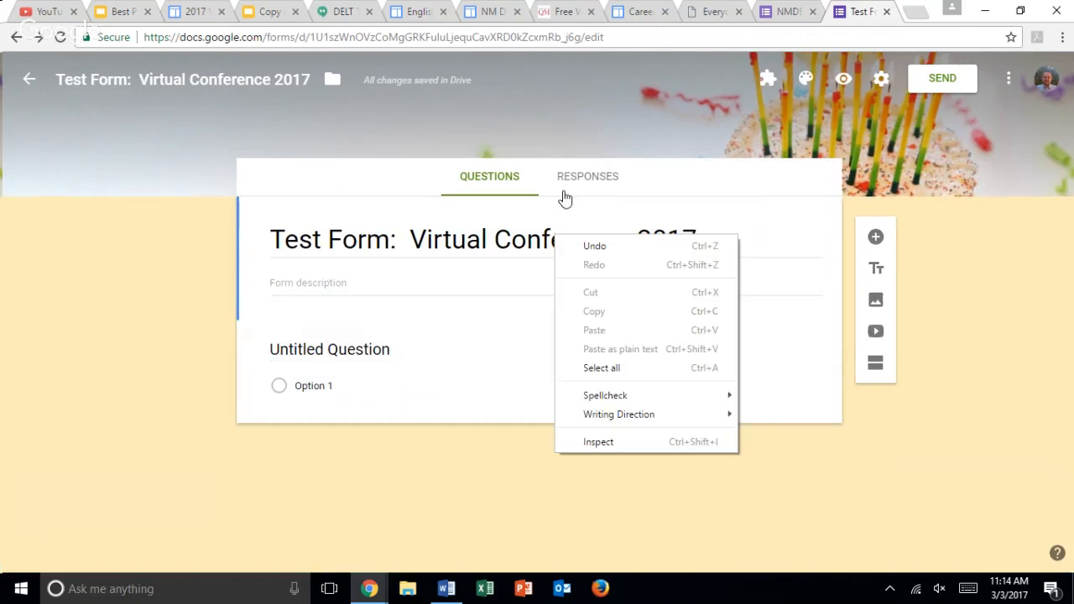
click(942, 301)
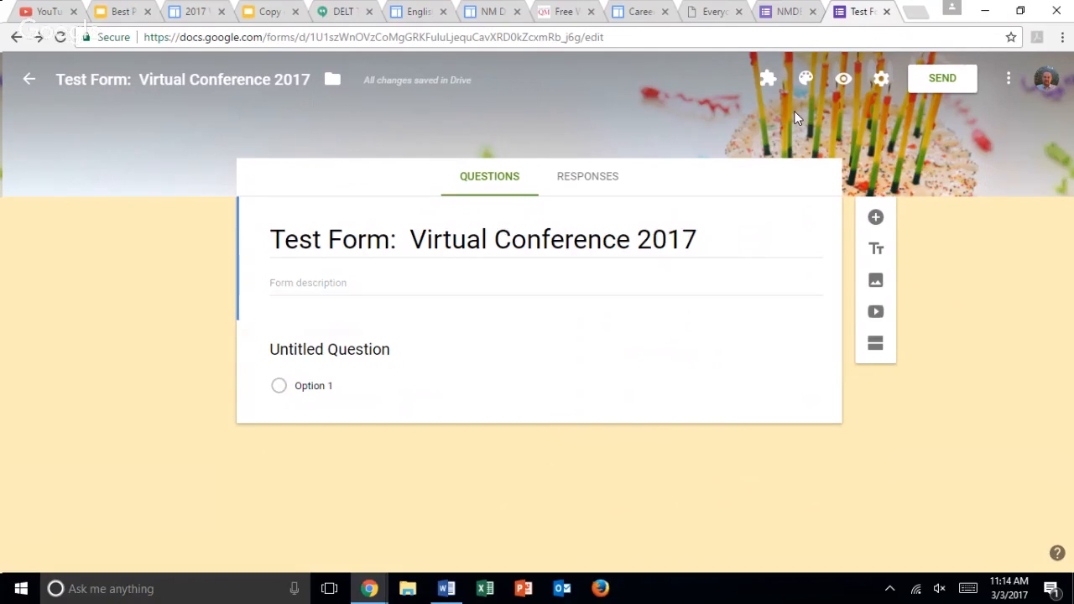
- Preview the form as respondents see it and return to the form editor
click(844, 82)
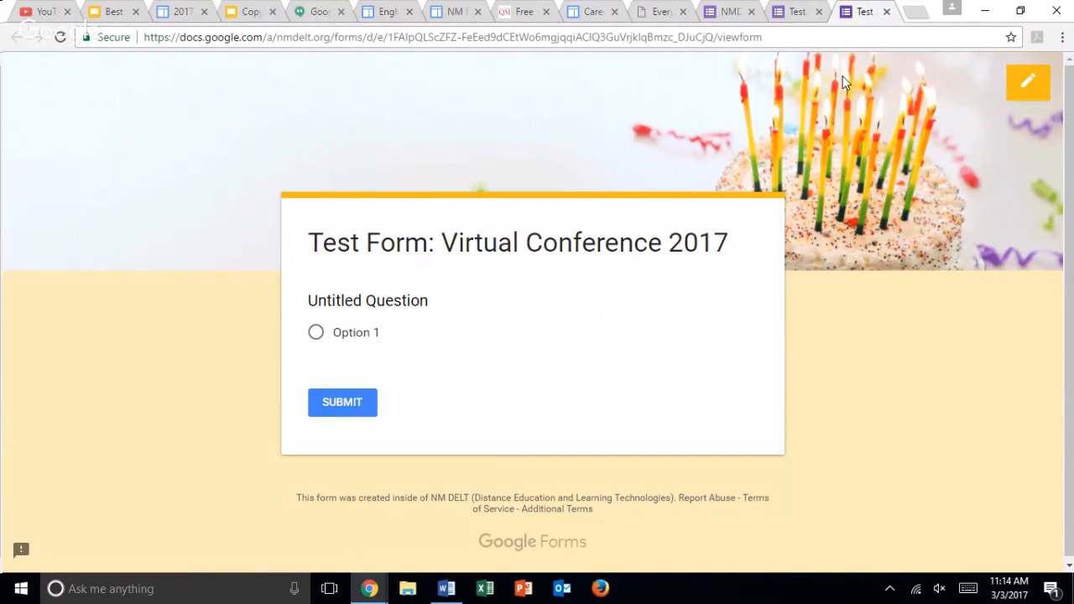
click(887, 12)
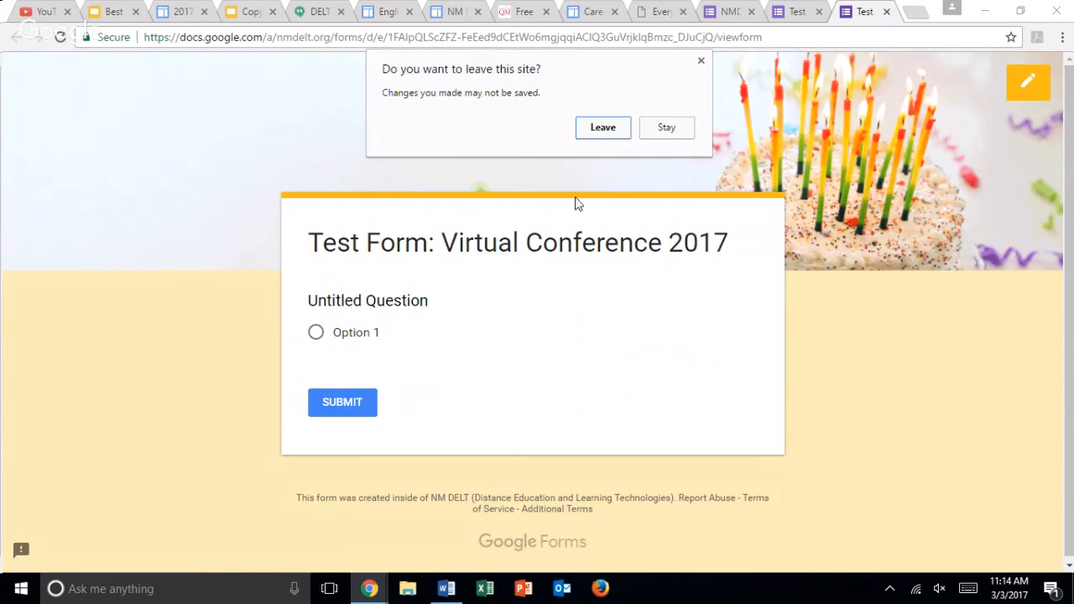
click(610, 133)
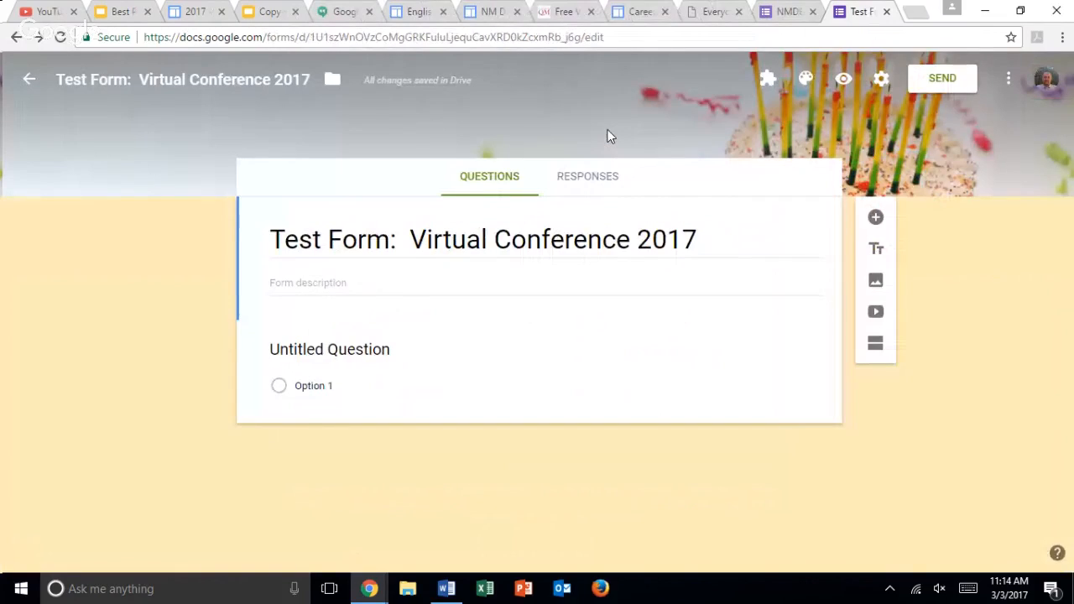
- In the form settings, lift the restriction to NM DELT users and try out the edit-after-submit and summary-charts options for respondents
click(879, 80)
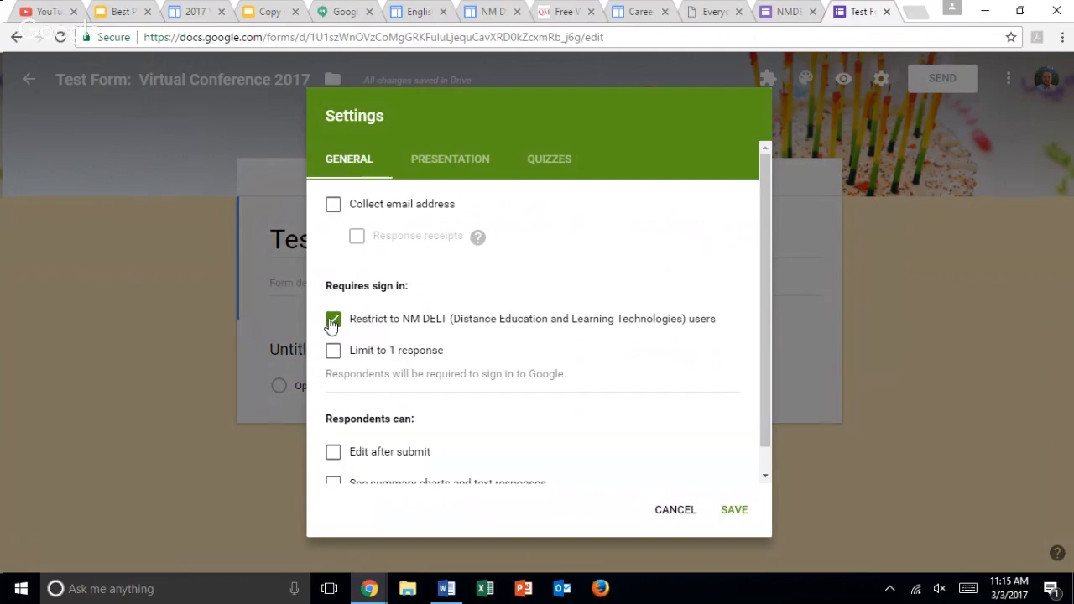
click(333, 323)
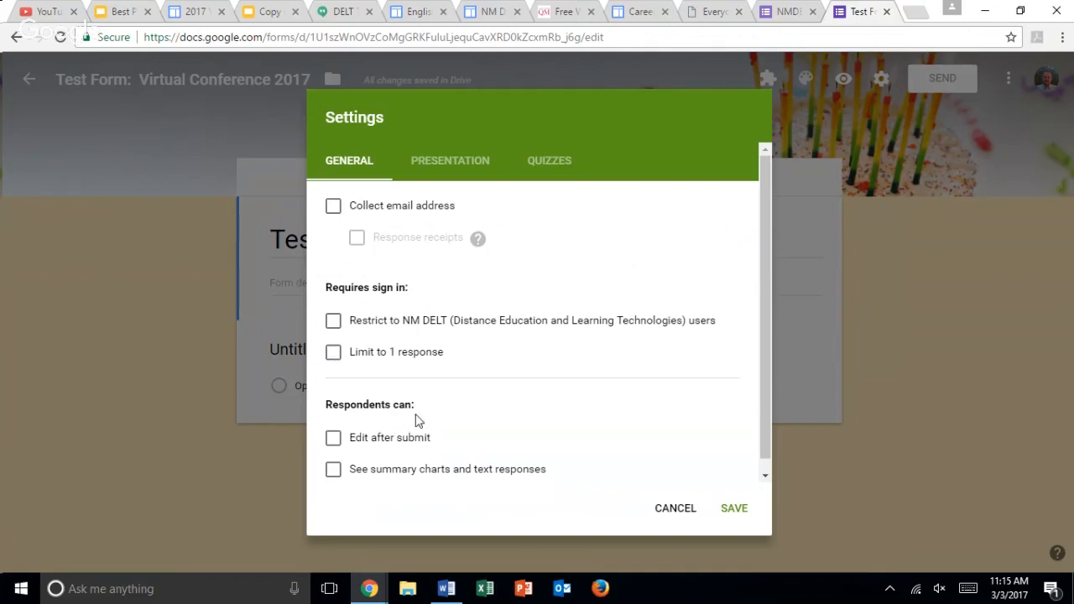
click(333, 439)
click(334, 446)
click(333, 471)
click(333, 472)
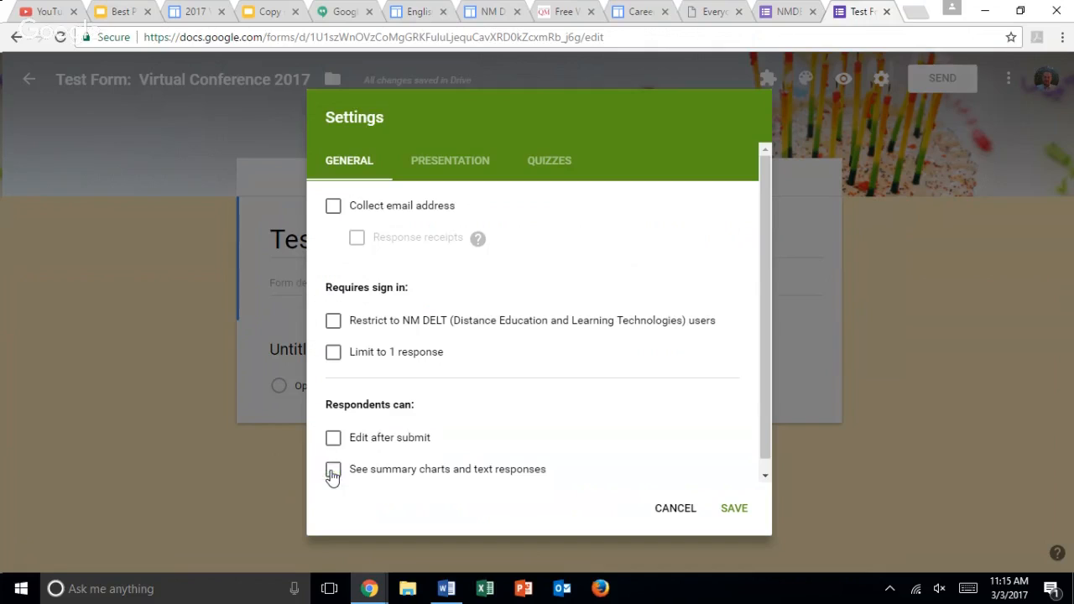
- Write the confirmation message "Thank you for submitting your answers. You will be contacted shortly." in the form's presentation settings
click(464, 165)
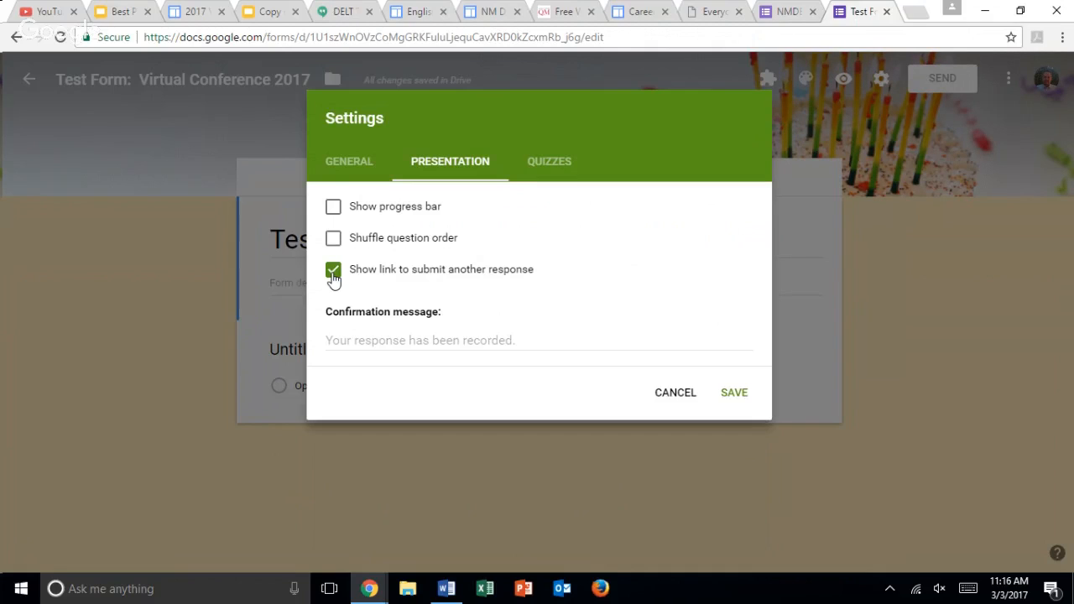
click(399, 339)
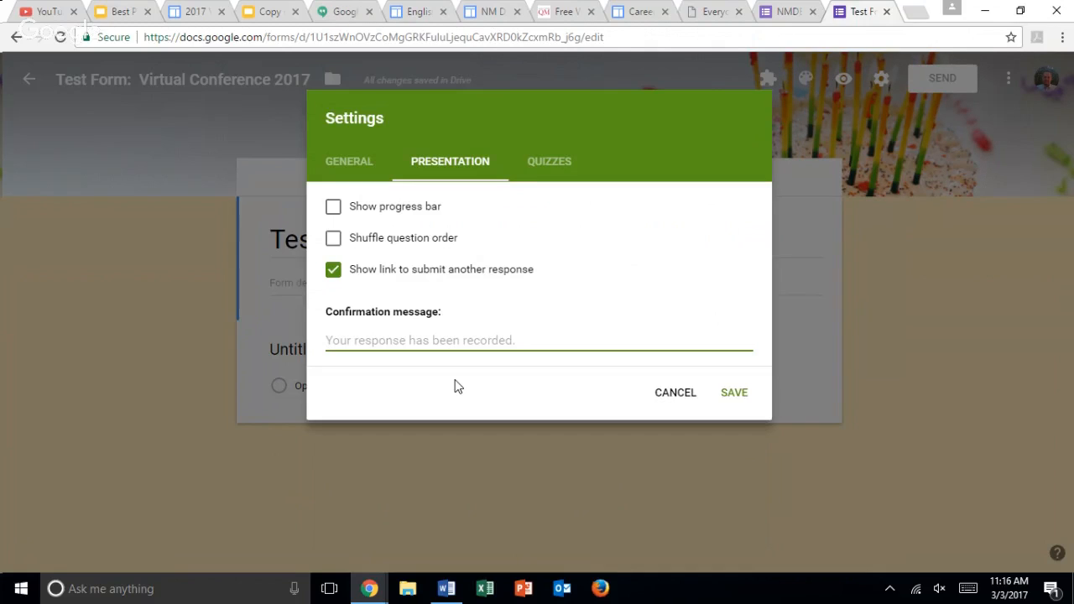
text(Thank you for s)
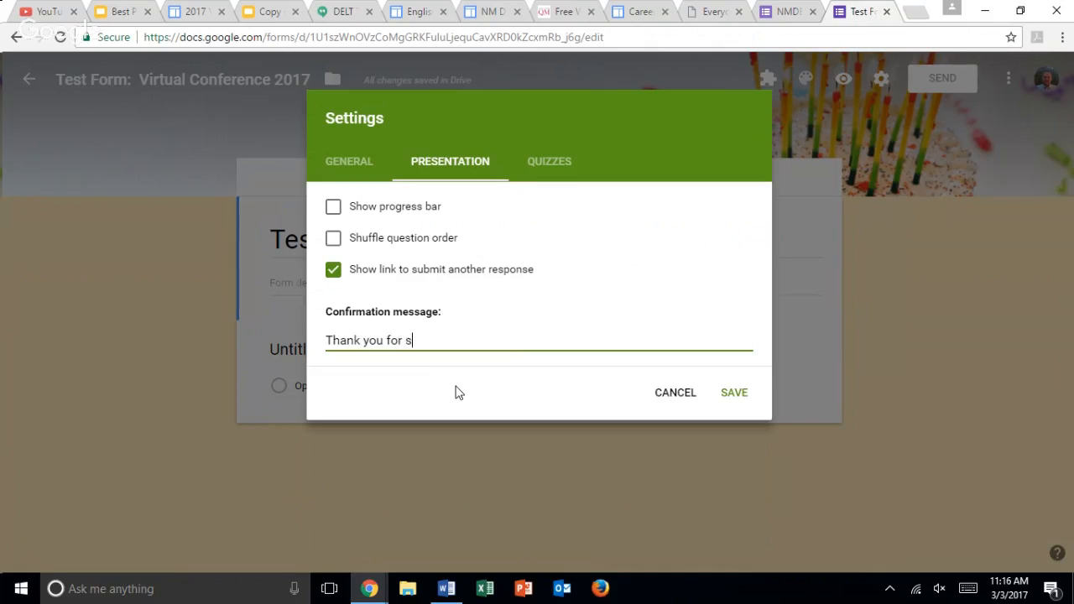
text(ubmitting your answ)
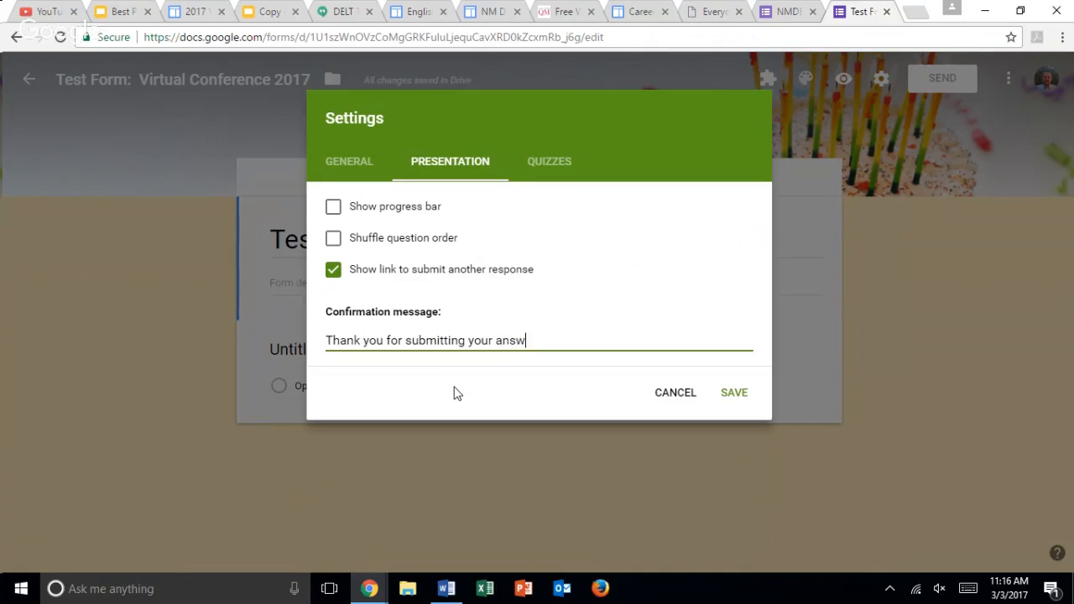
text(ers. You will be c)
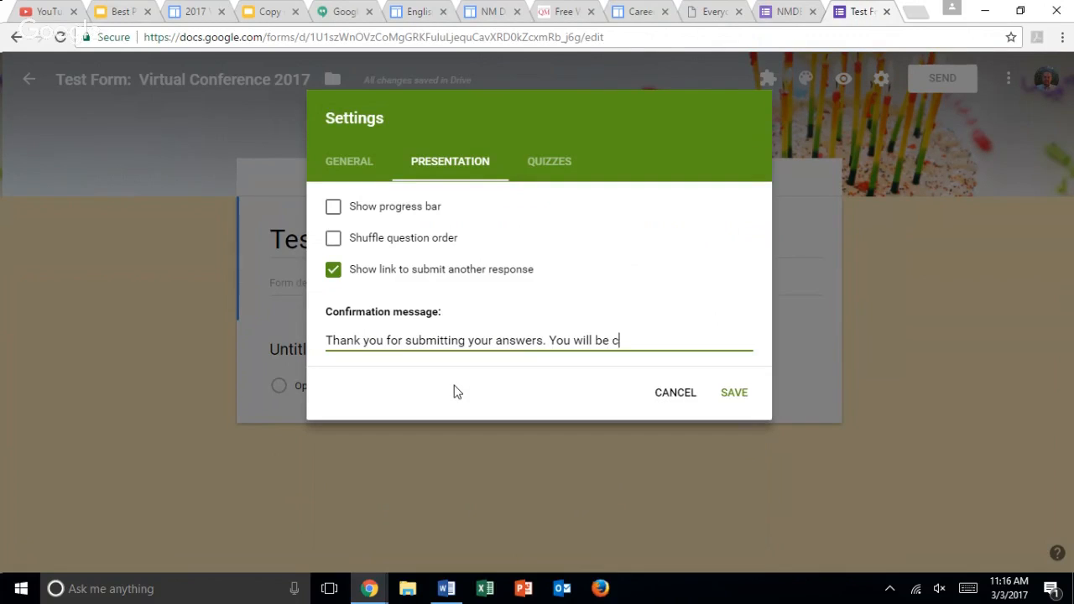
text(ontacted shortly.)
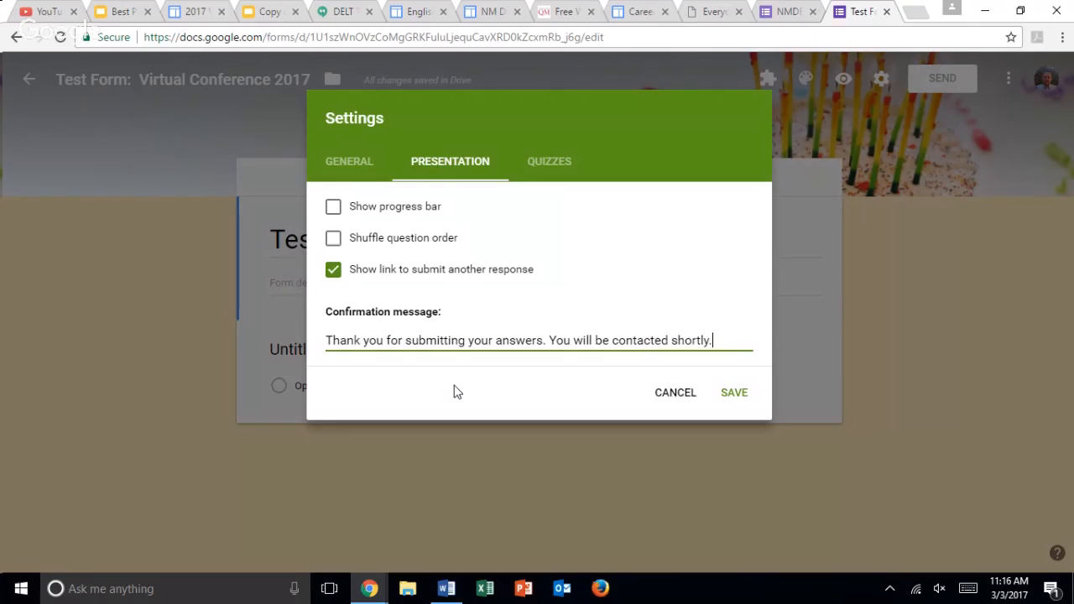
- Try making the form a quiz, turn the quiz option off again, and discard the settings changes
click(545, 166)
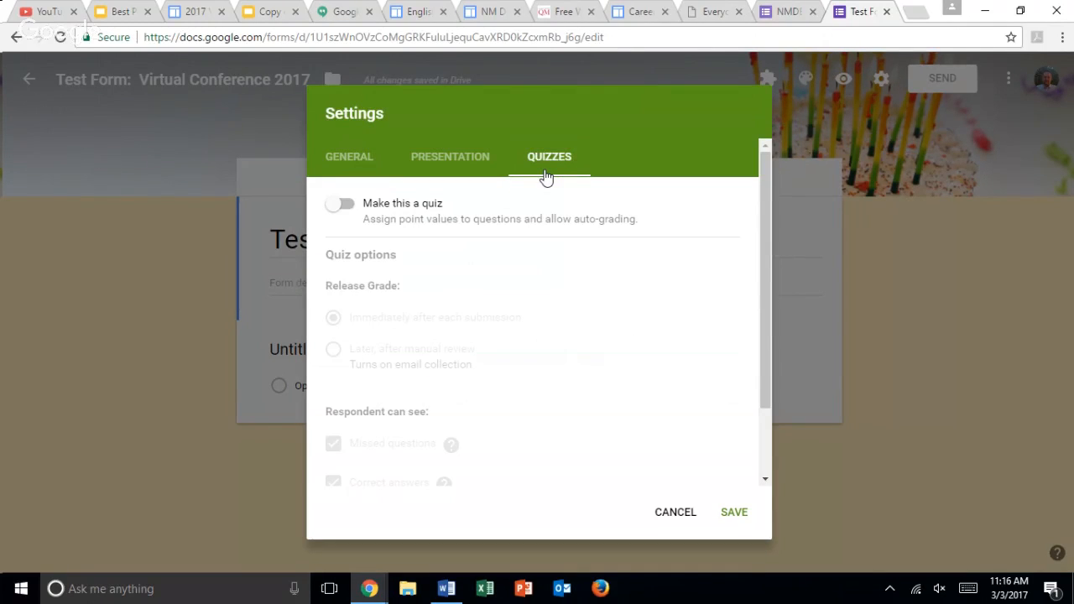
click(346, 205)
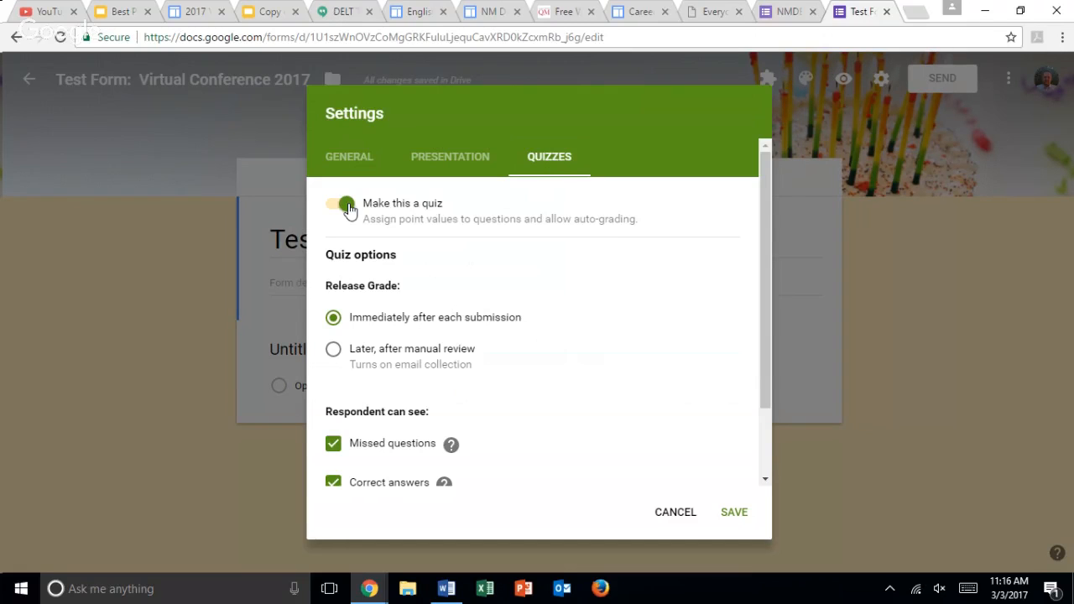
drag(763, 336, 766, 273)
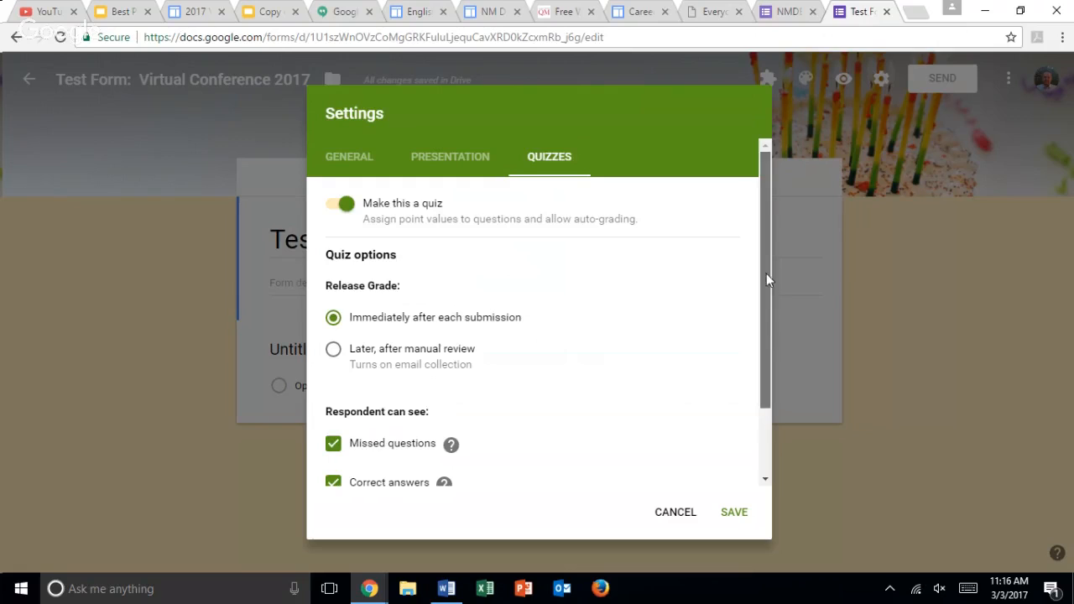
click(334, 210)
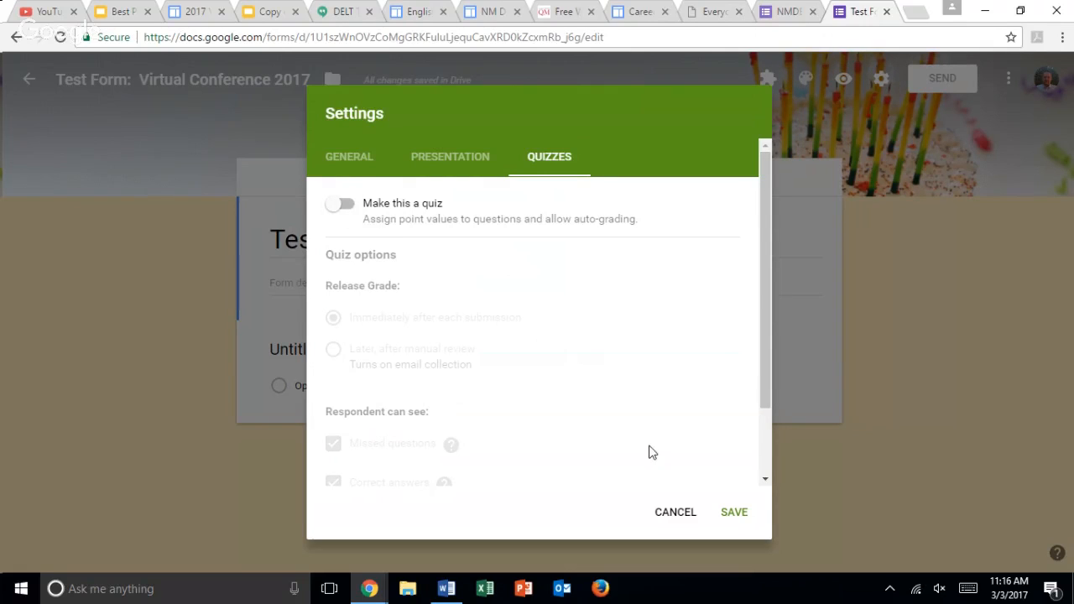
click(683, 517)
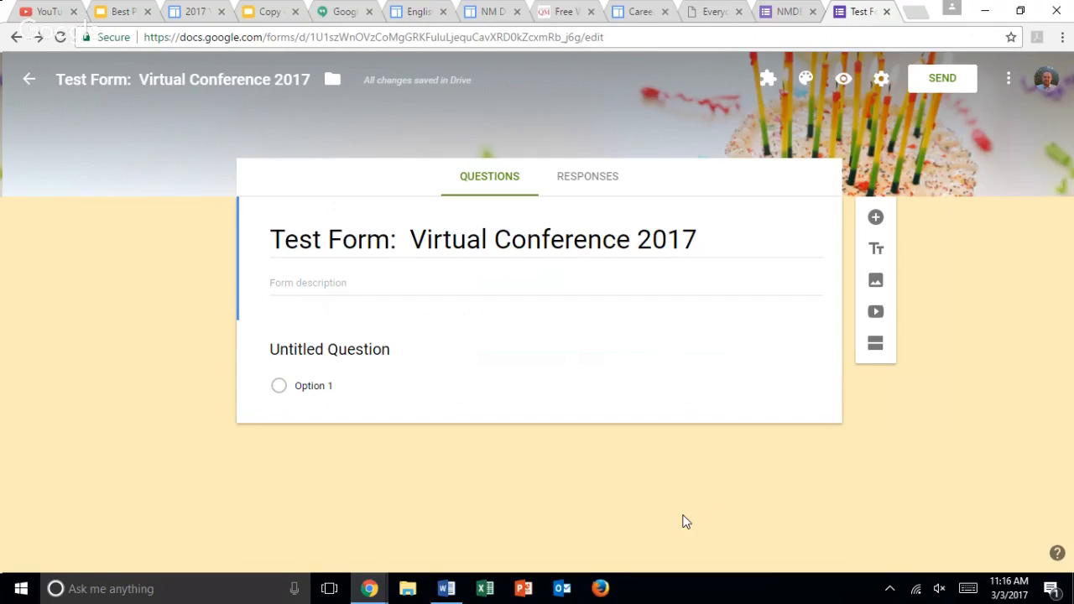
- Add the form description "This is for demonstration purposes." below the title
triple_click(392, 240)
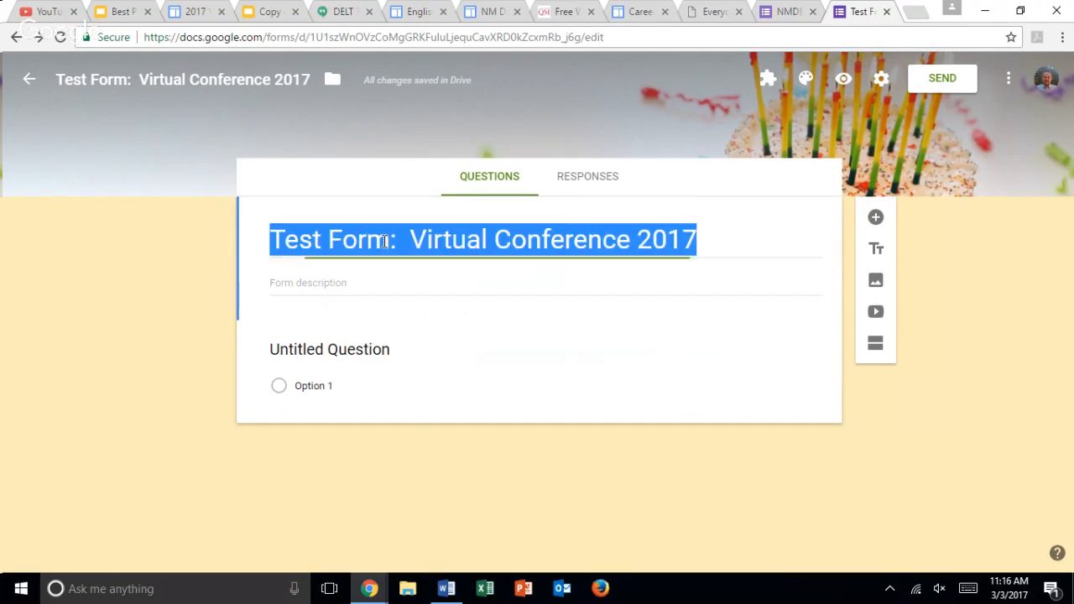
click(562, 240)
click(697, 228)
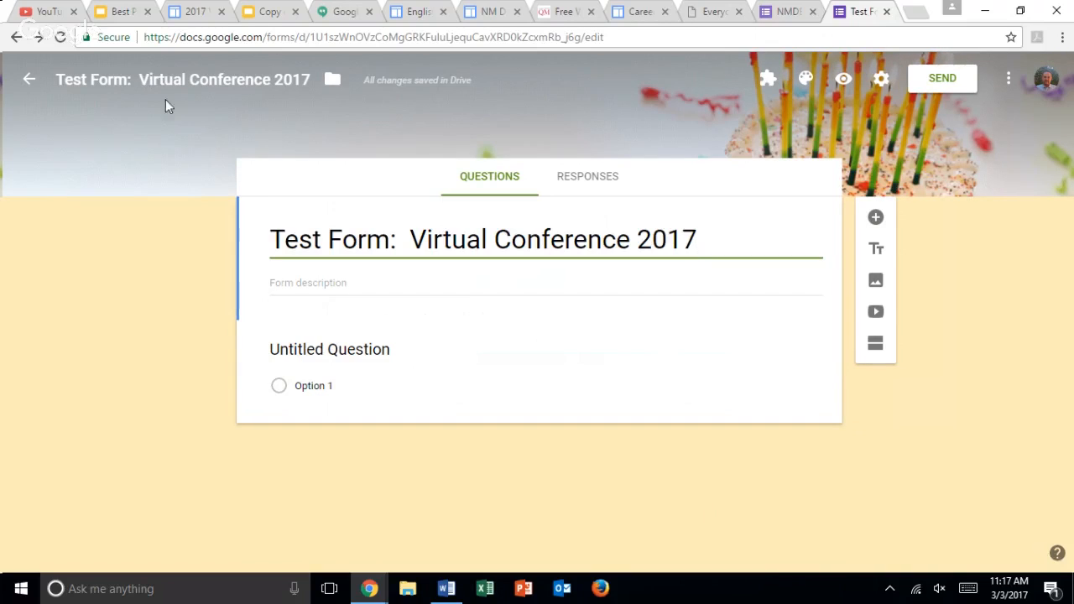
click(351, 287)
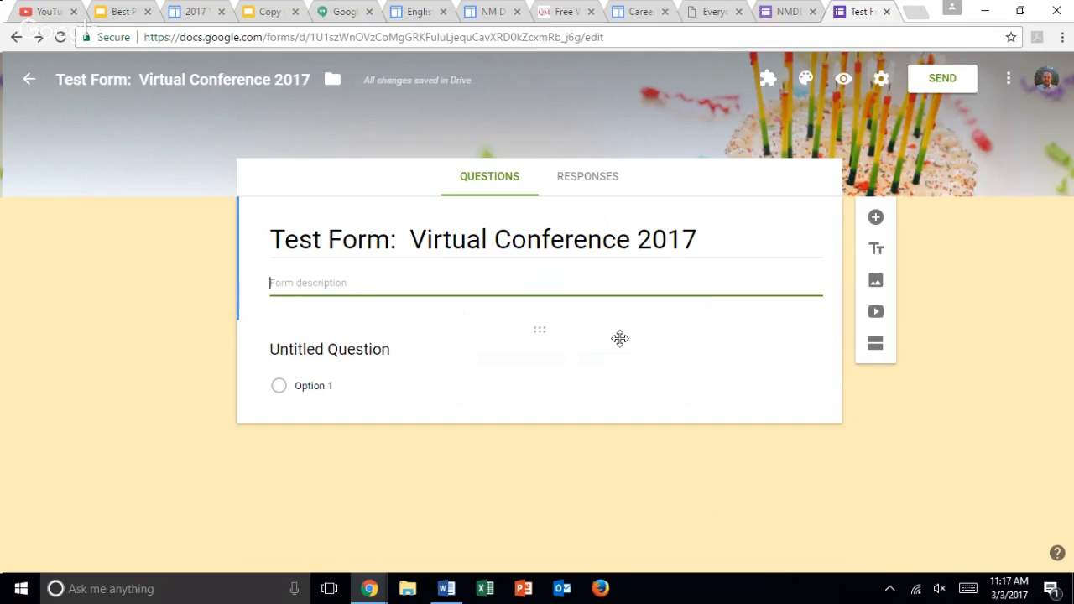
text(This is for)
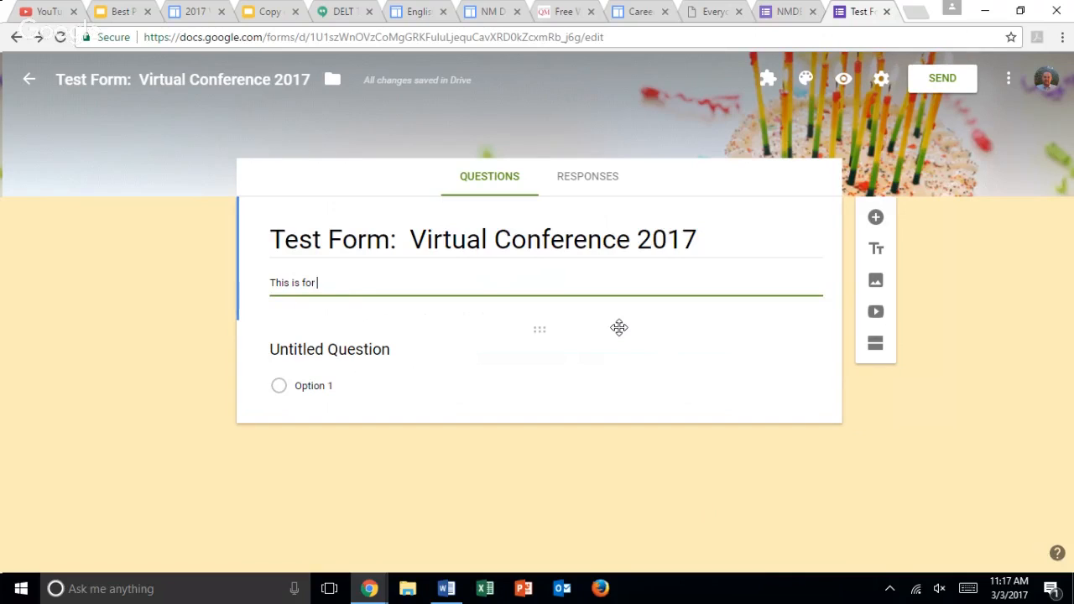
text( demonstration purposes.)
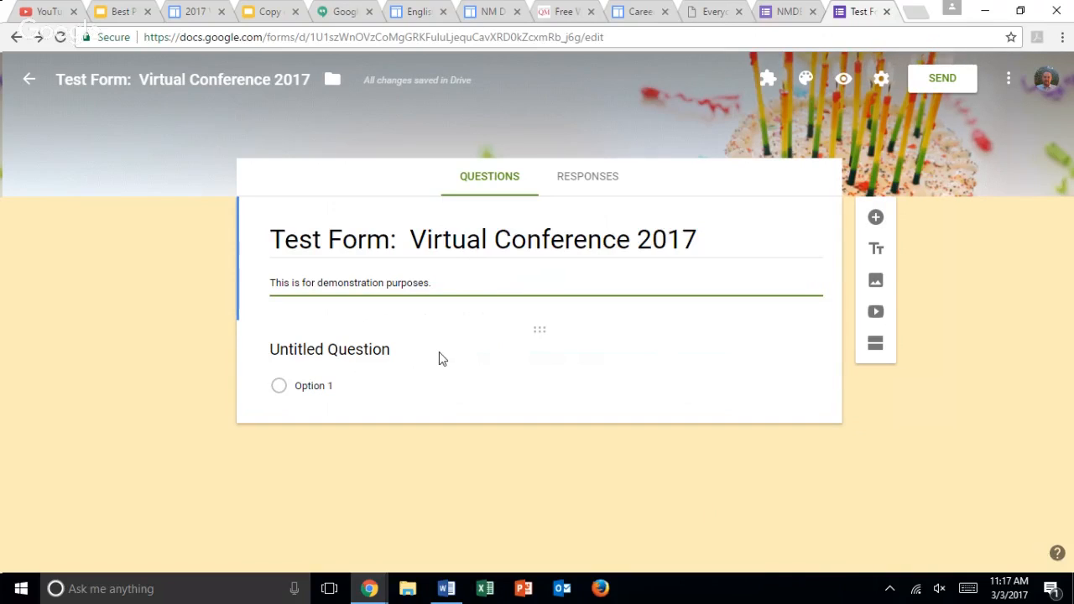
- Turn the untitled question into a short answer question reading "What is your name?"
click(389, 353)
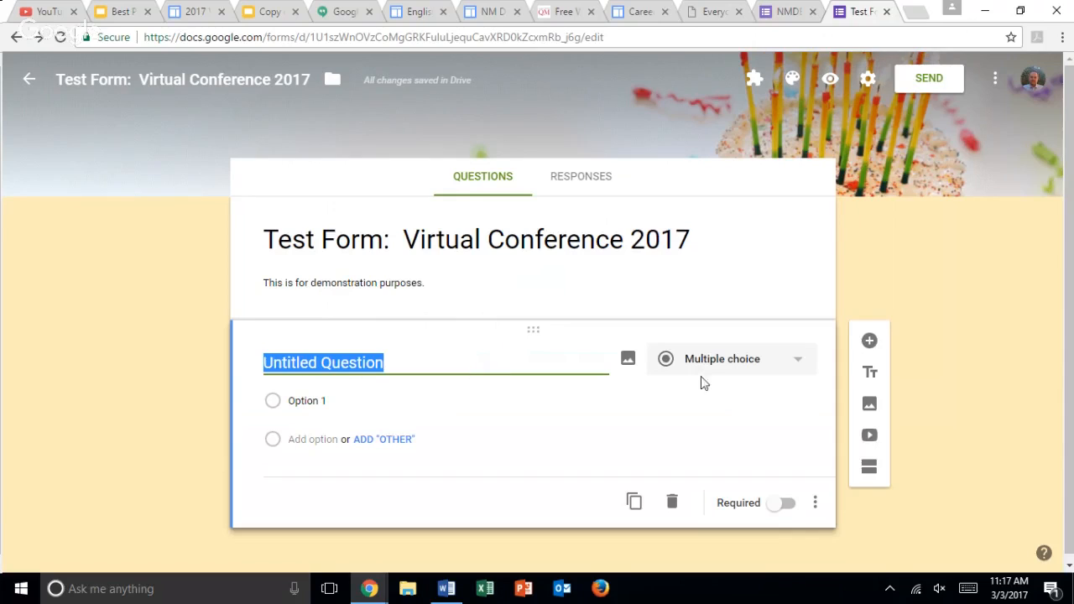
click(801, 366)
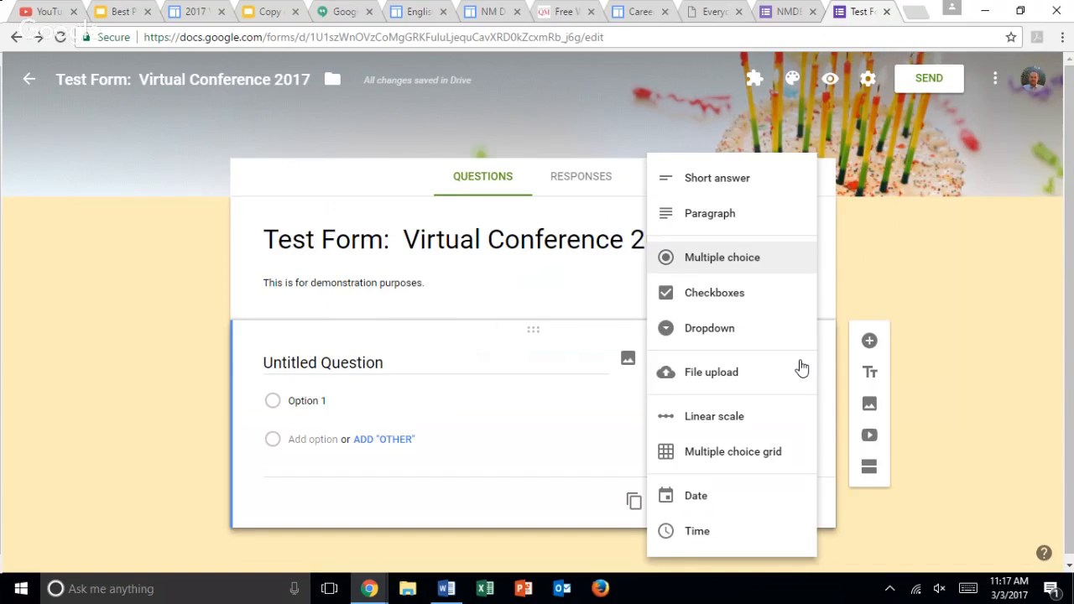
click(385, 360)
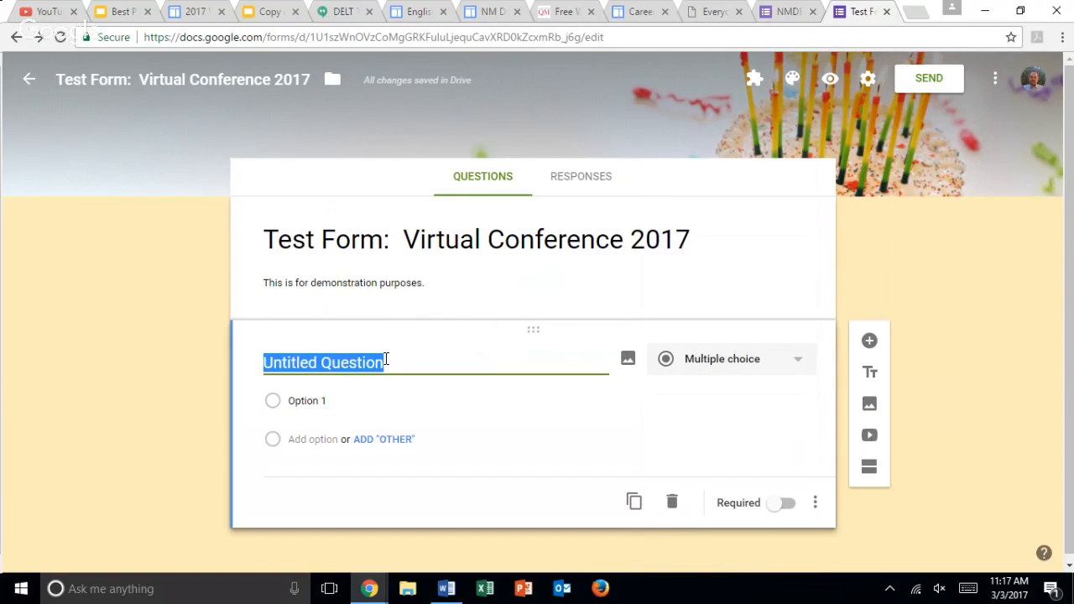
click(792, 364)
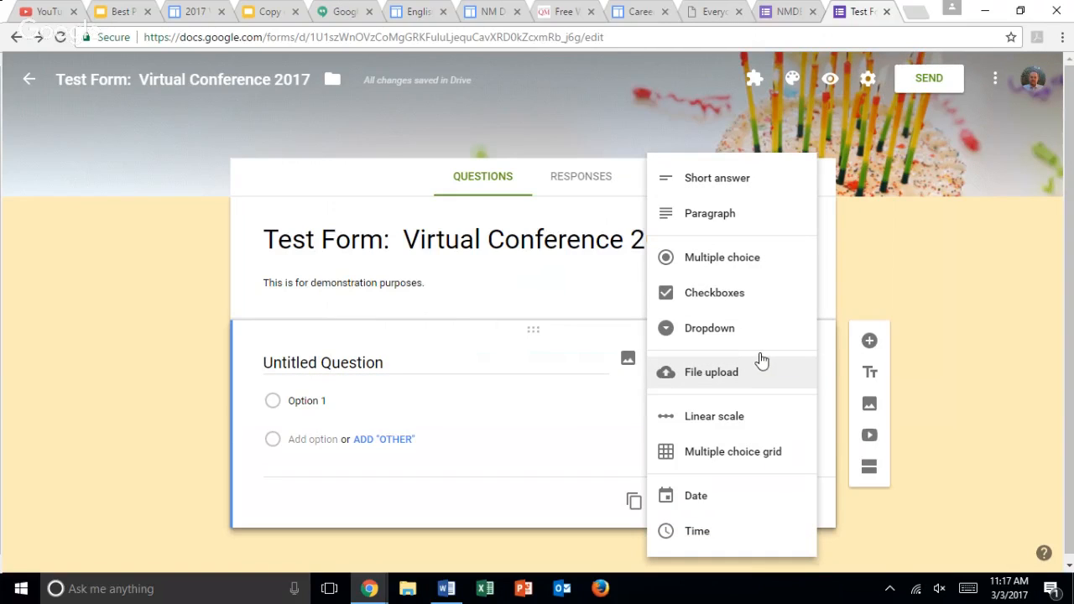
click(743, 184)
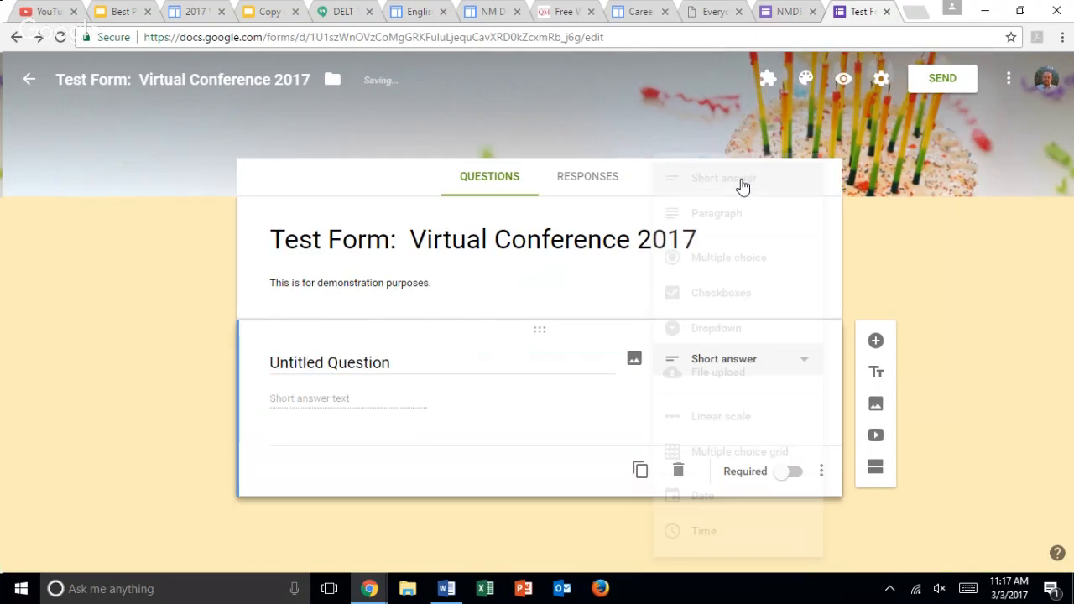
click(425, 362)
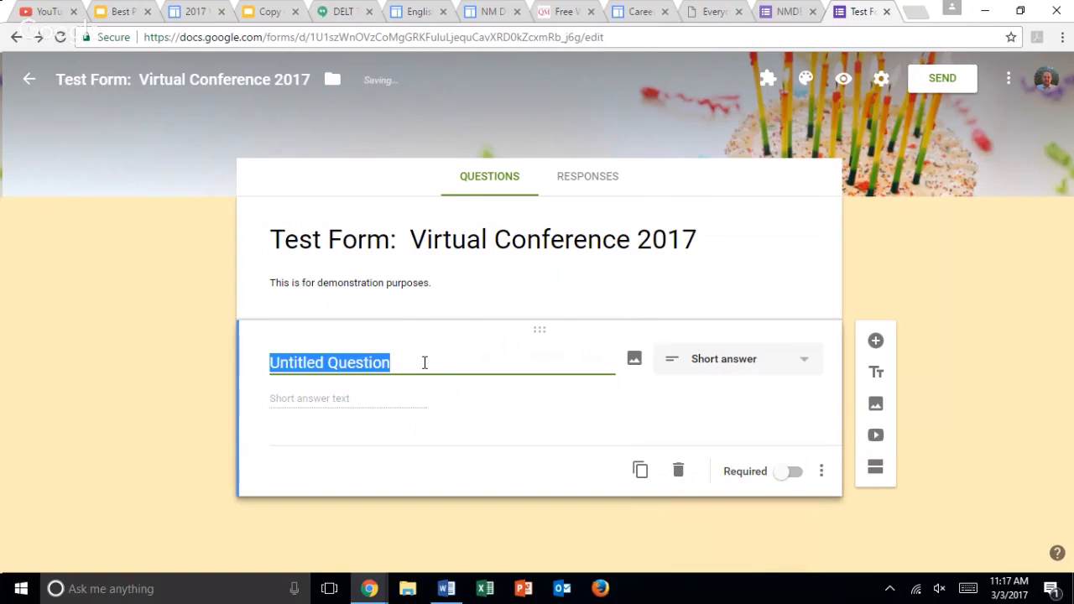
text(What is your name?)
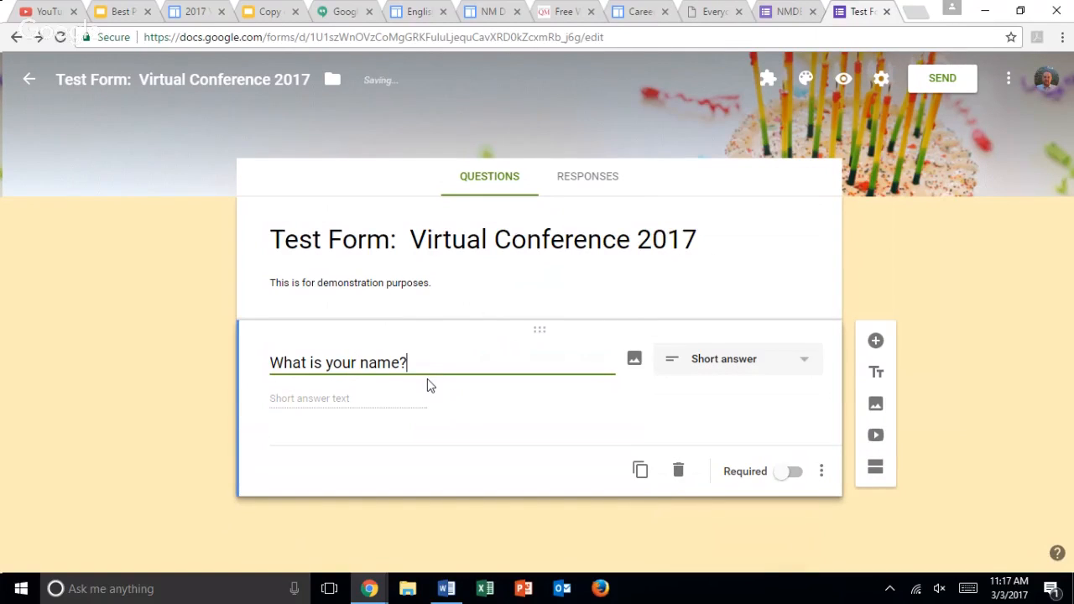
- Make the name question required and check its additional options without adding any
click(339, 407)
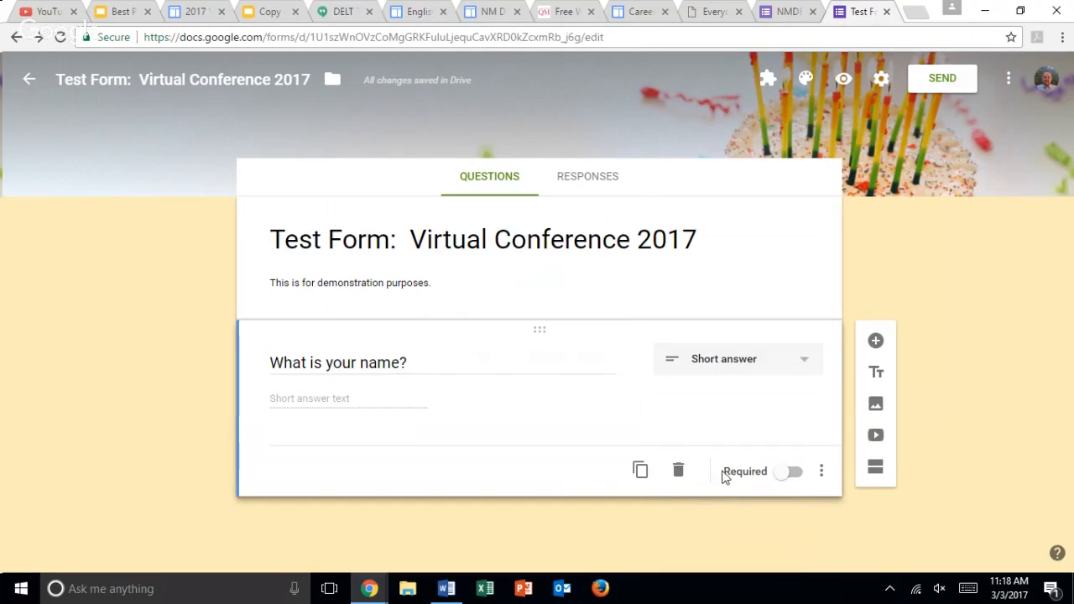
click(798, 474)
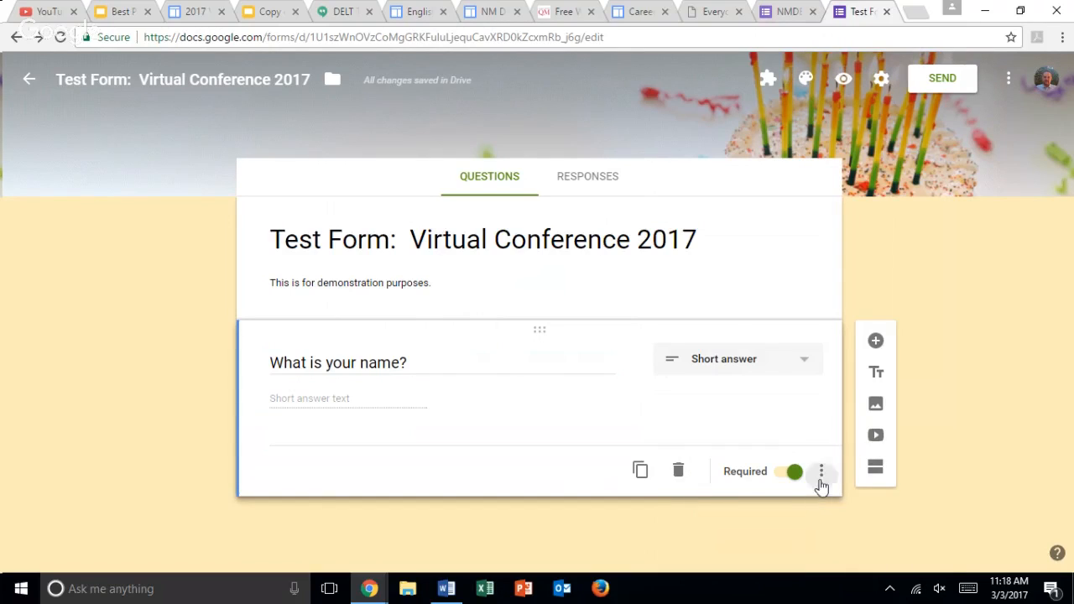
click(821, 473)
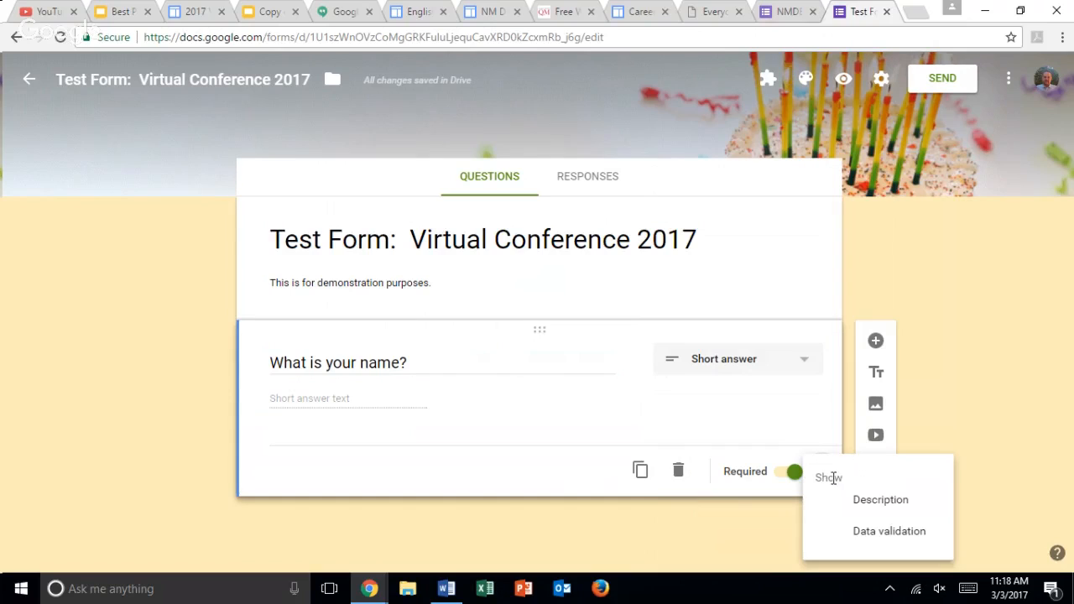
click(828, 435)
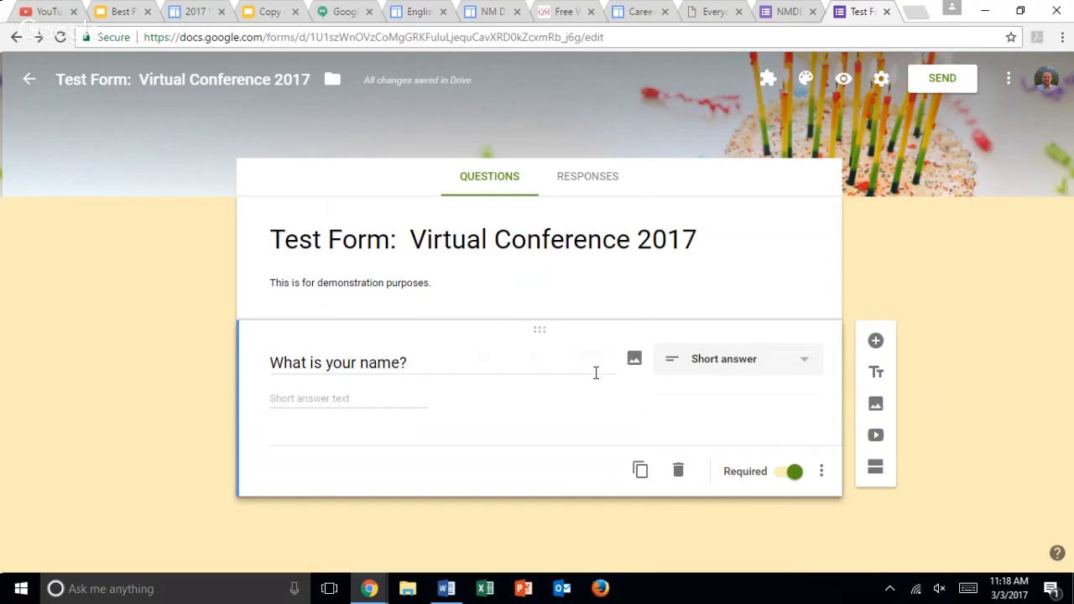
- Add a multiple choice question reading "What color is the sky?" after the name question
click(874, 343)
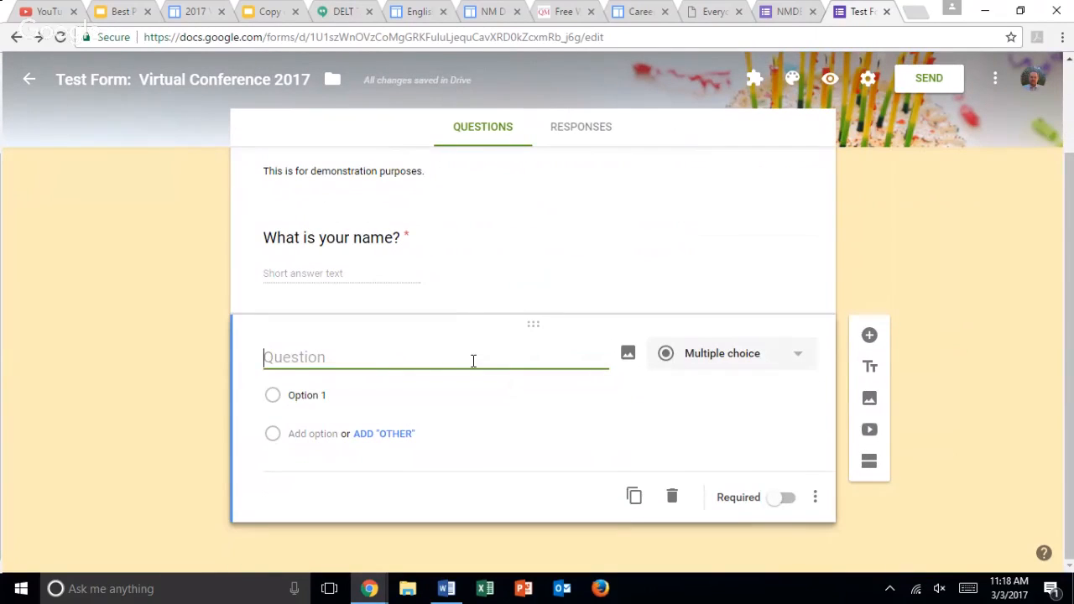
text(What )
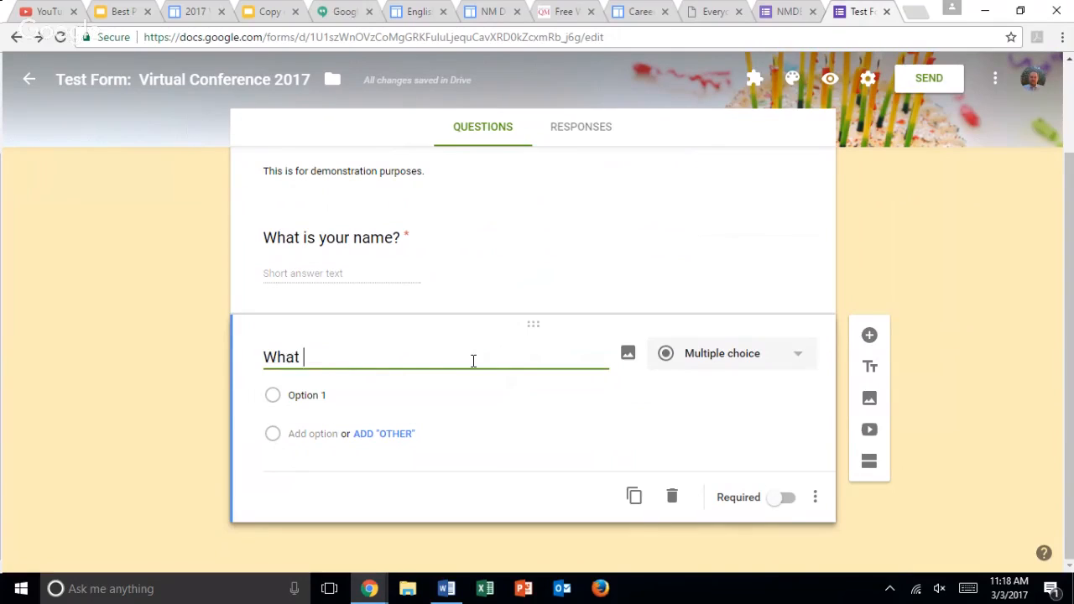
text(color is the sky?)
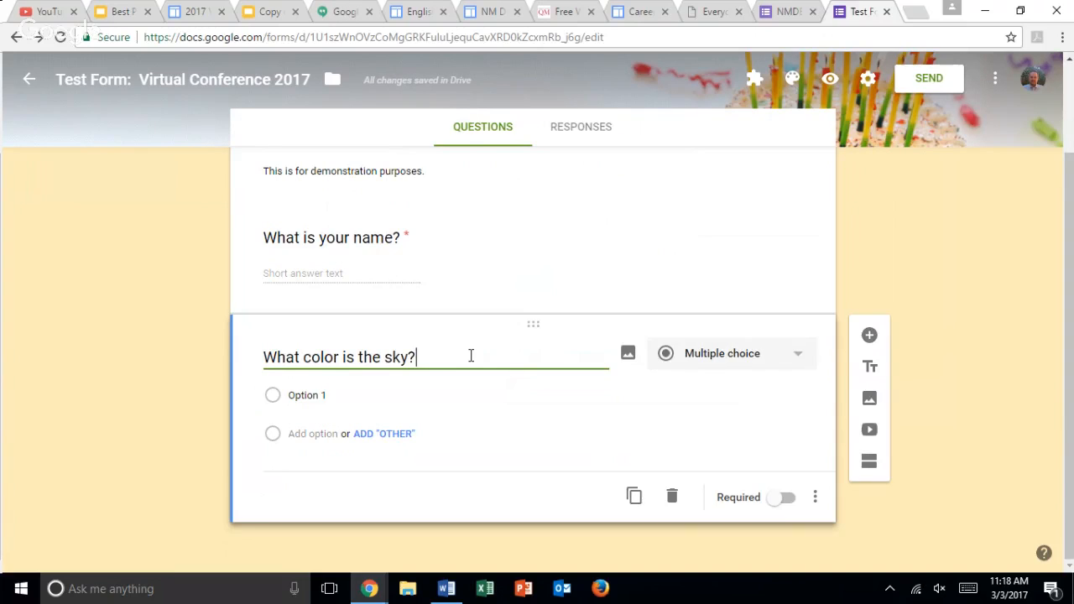
- Enter Pink, Blue and Orange as the first three answer options of the sky color question
click(309, 397)
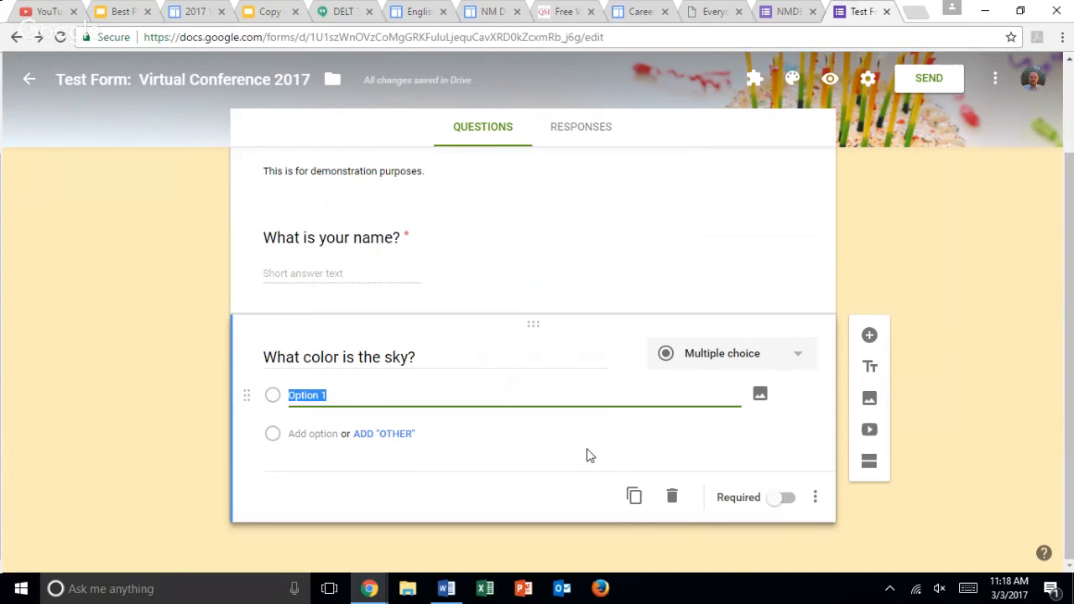
text(Pink)
click(307, 436)
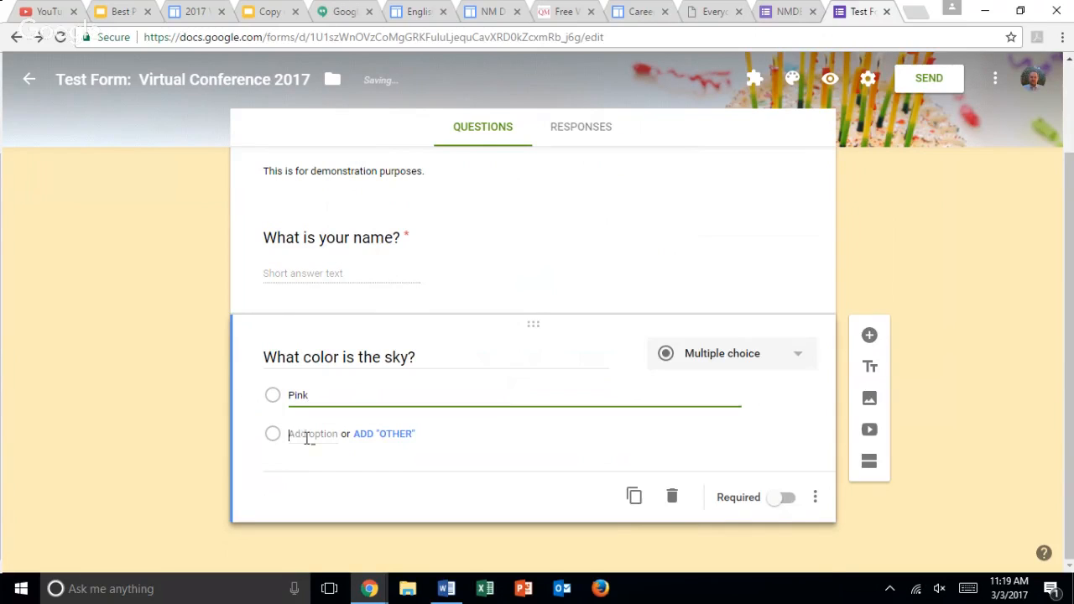
text(Blu)
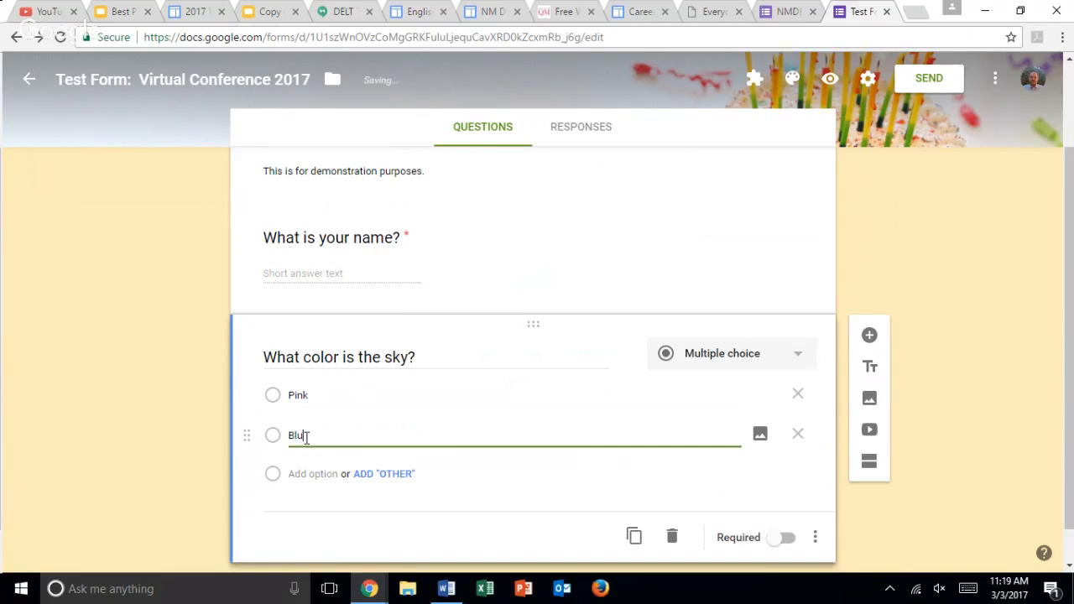
text(e)
click(318, 474)
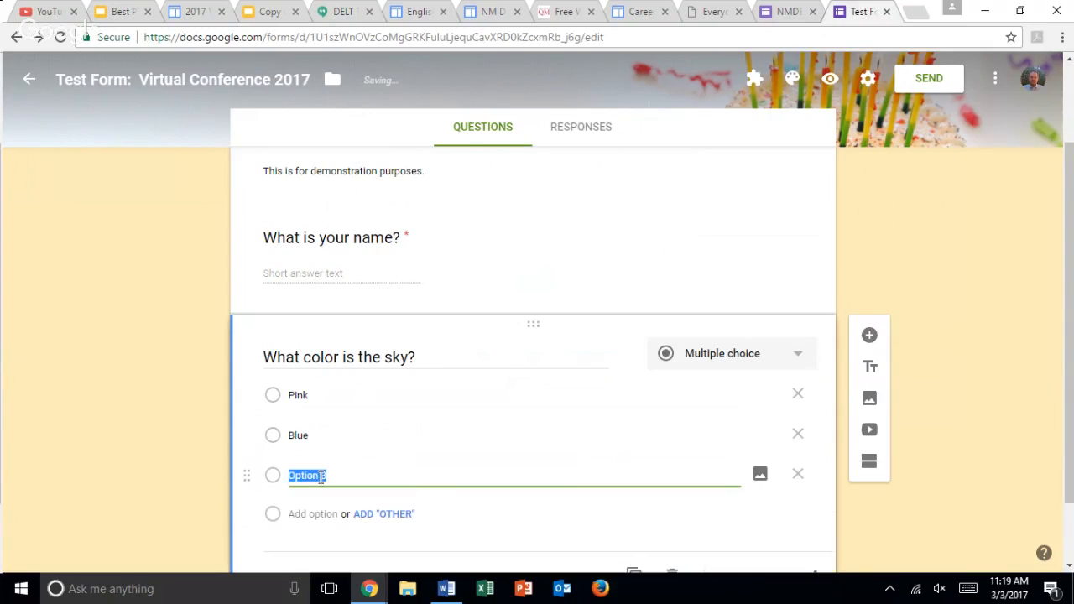
text(O)
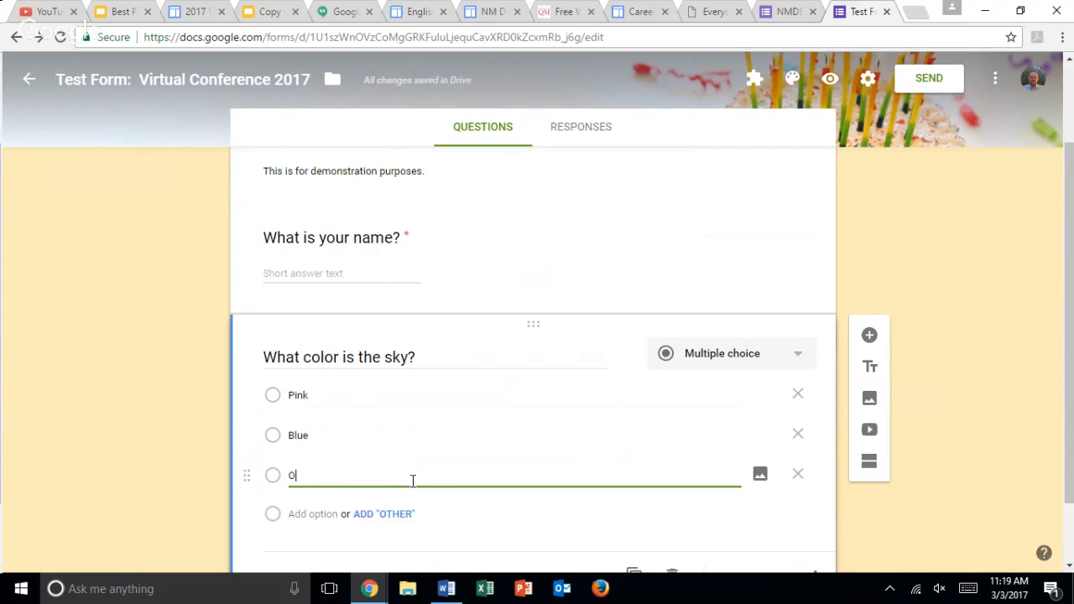
text(range)
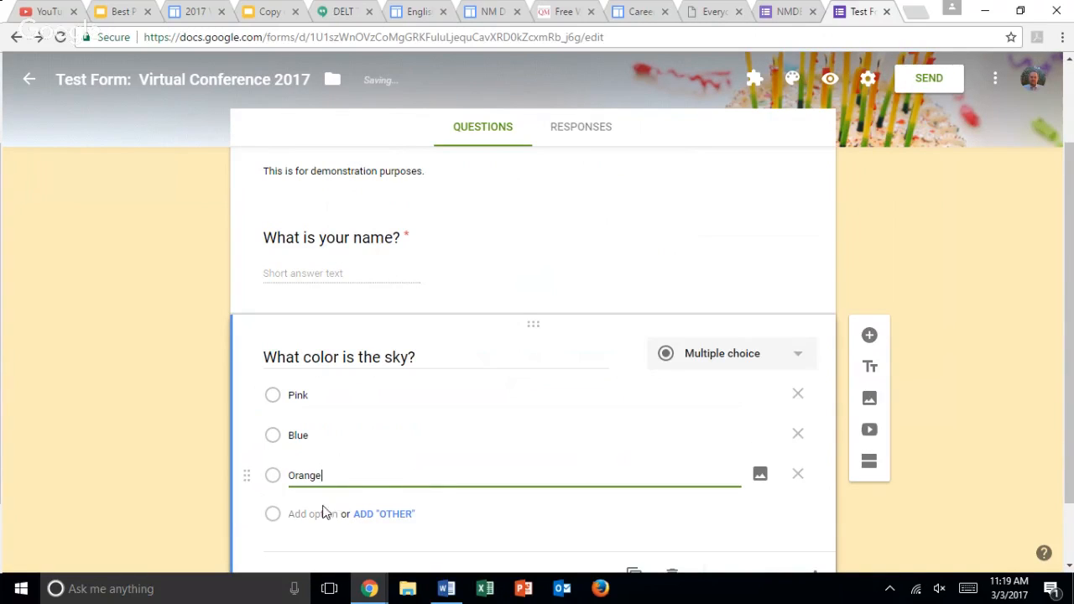
- Add "All of the Above" as the fourth answer option of the sky color question
click(316, 512)
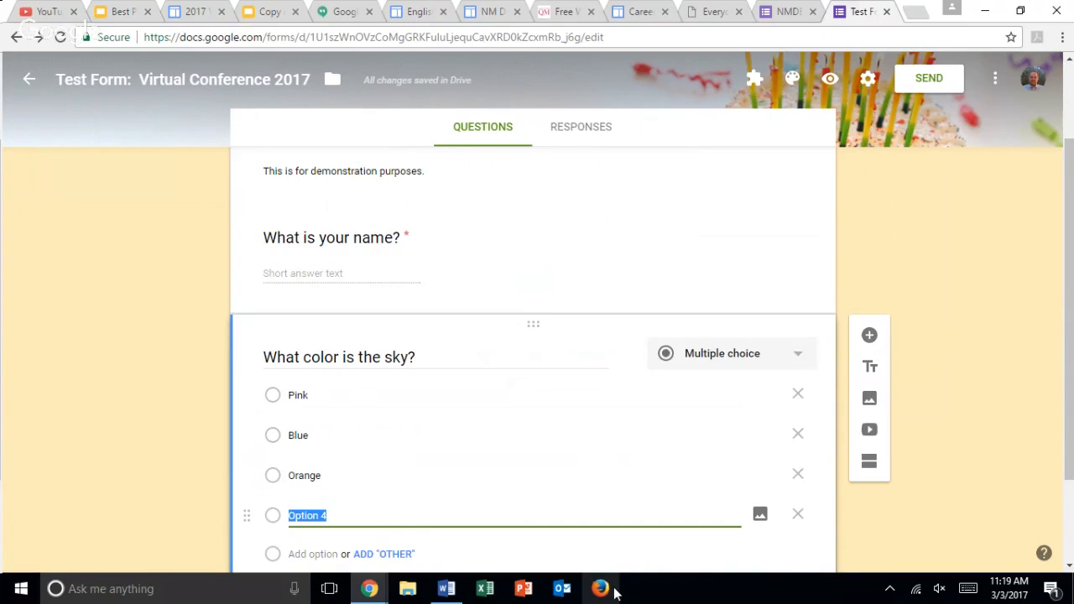
text(All of the Abo)
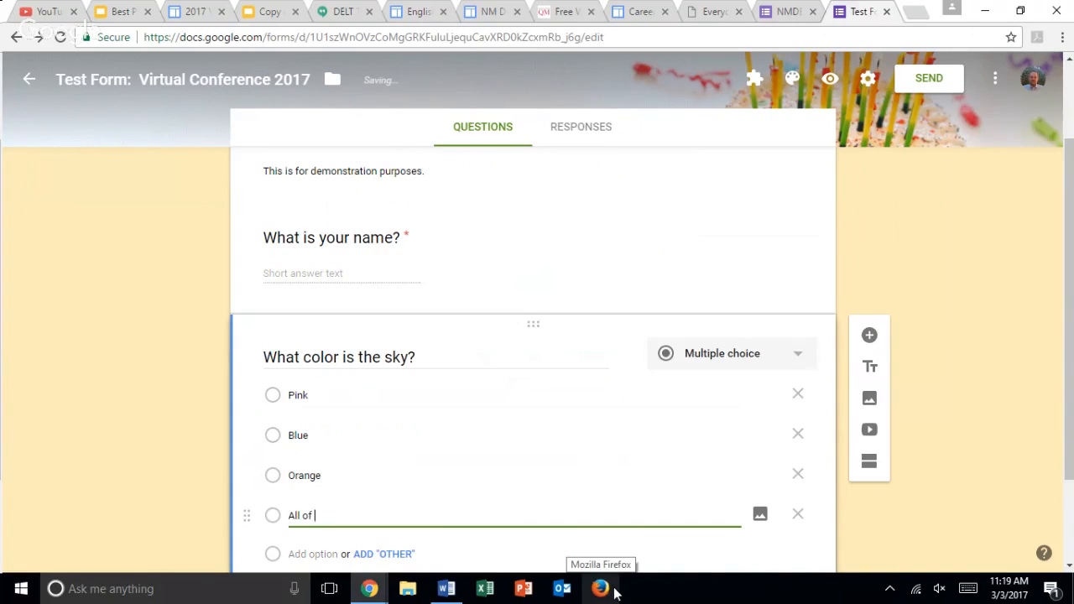
key(BackSpace)
key(BackSpace)
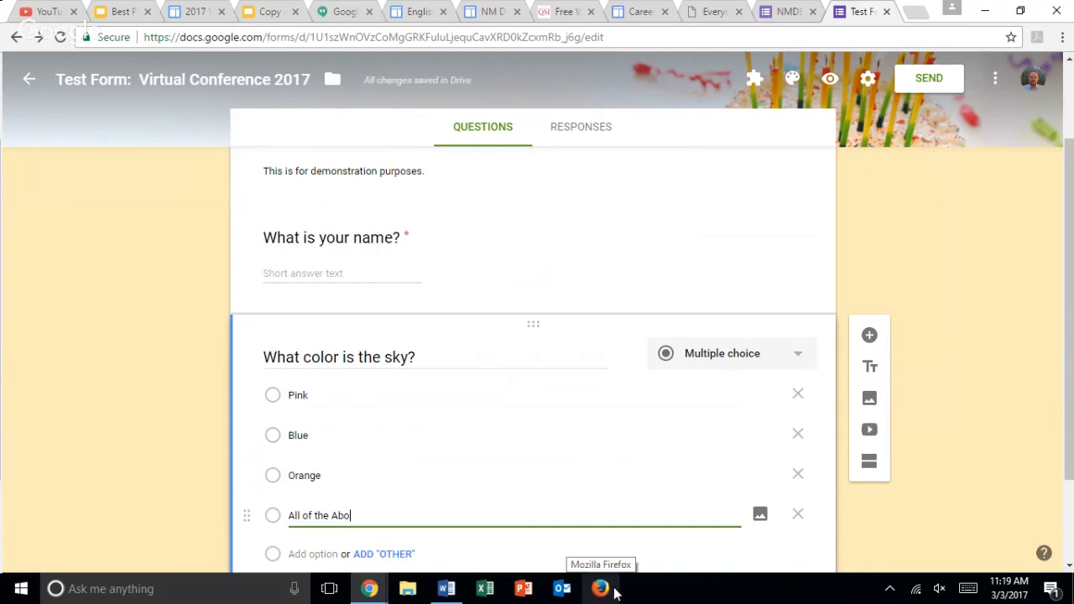
text(ve)
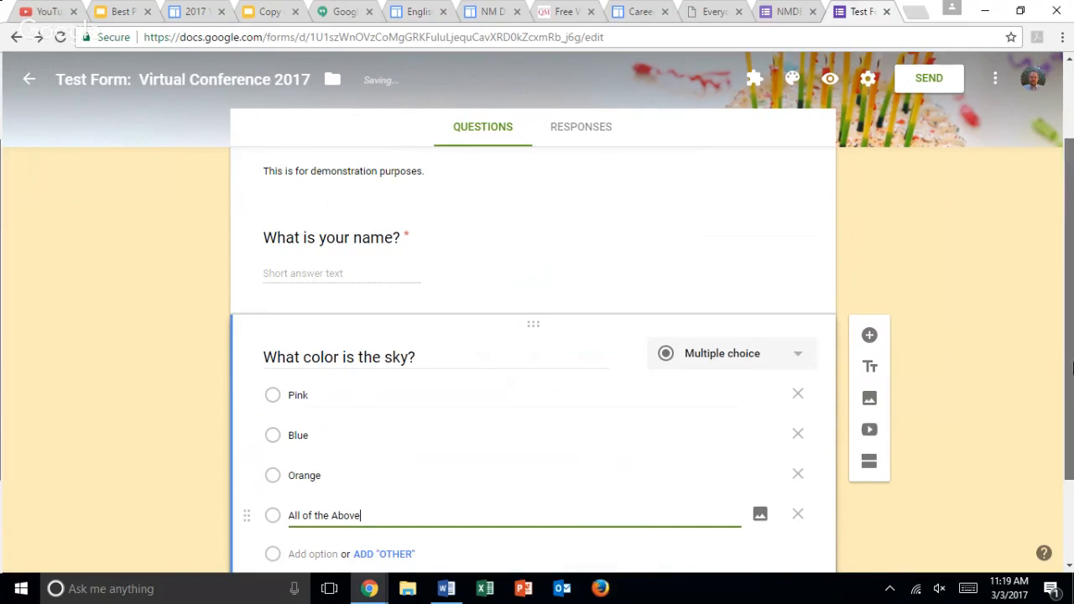
- Make the sky color question required and move the Pink option below Orange
scroll(1071, 445, down, 1)
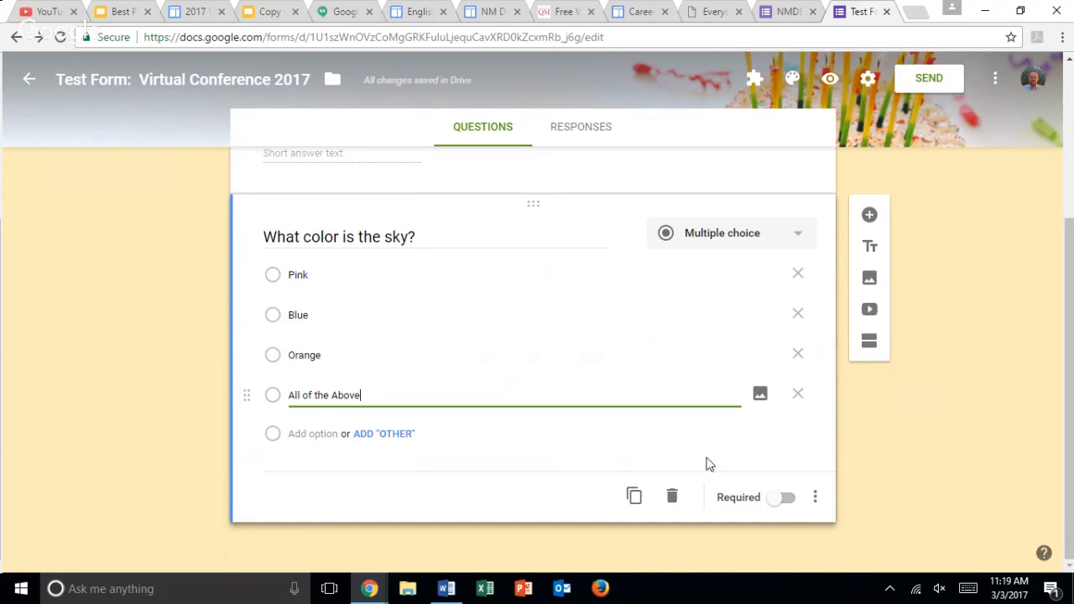
click(784, 502)
click(785, 500)
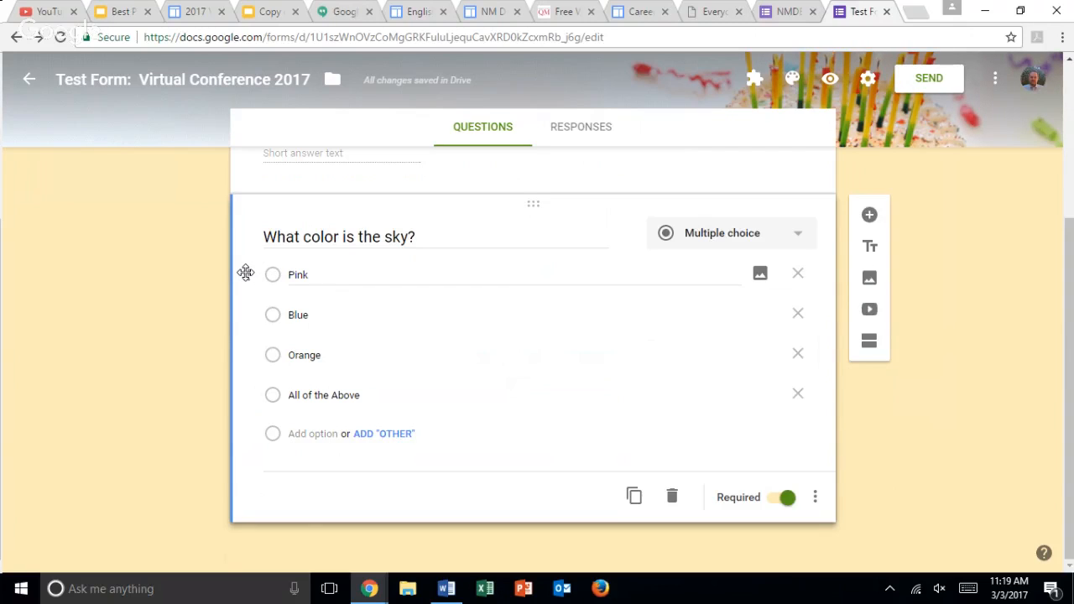
drag(245, 272, 260, 360)
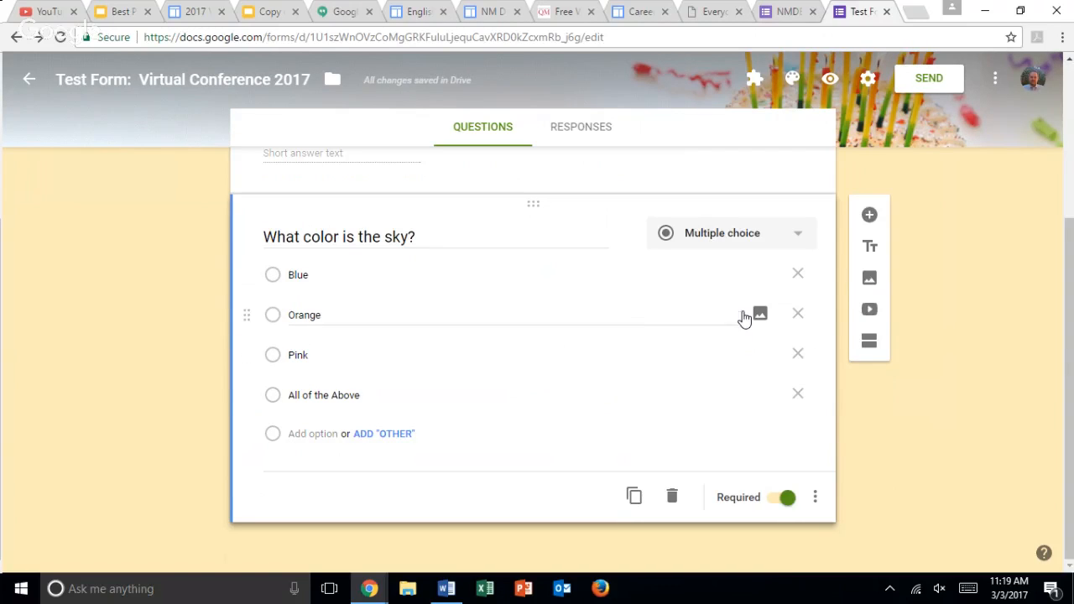
- Check the image sources available for the Blue option and leave without inserting an image
click(760, 275)
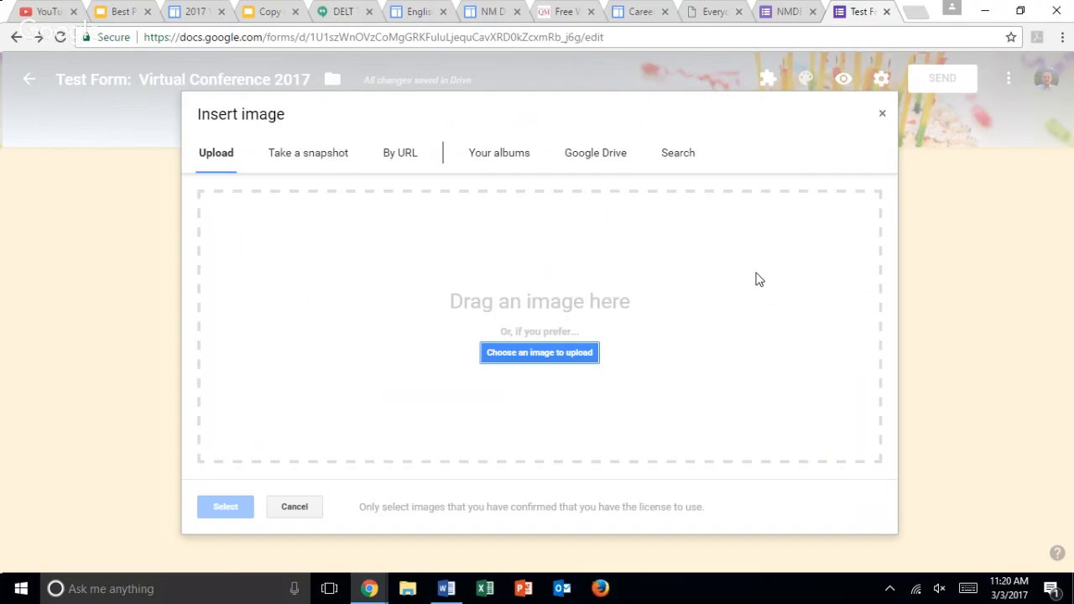
click(882, 116)
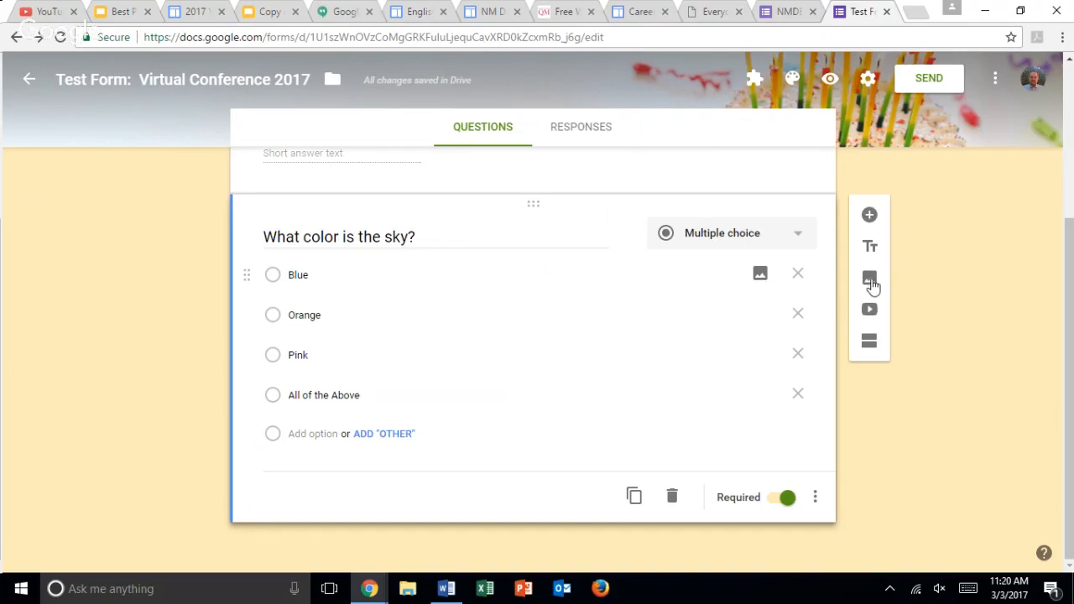
- Add a new section after the sky color question and review both sections
click(869, 342)
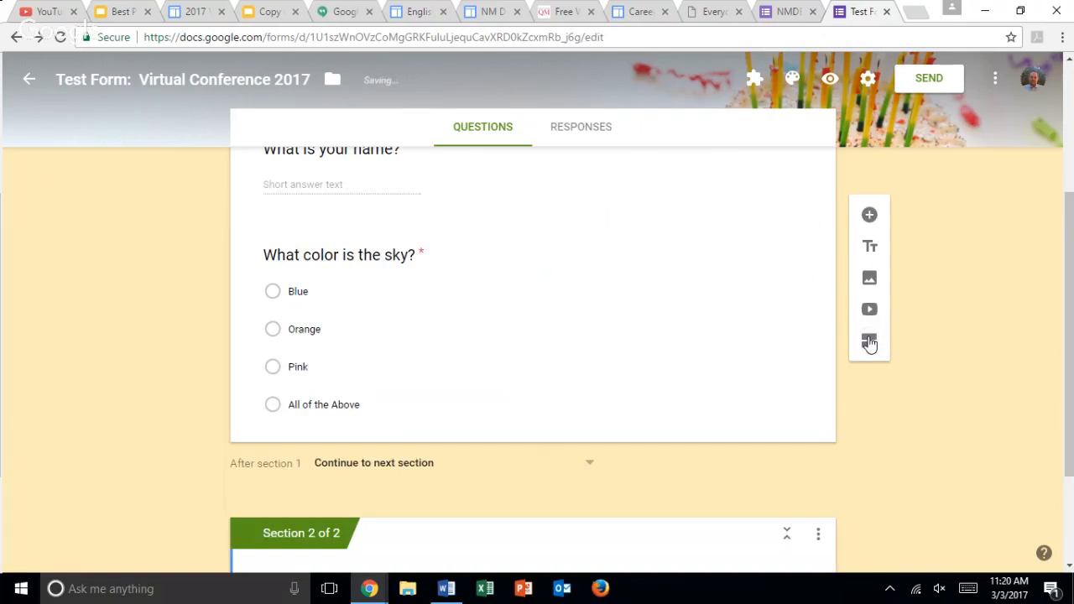
drag(1072, 326, 1072, 408)
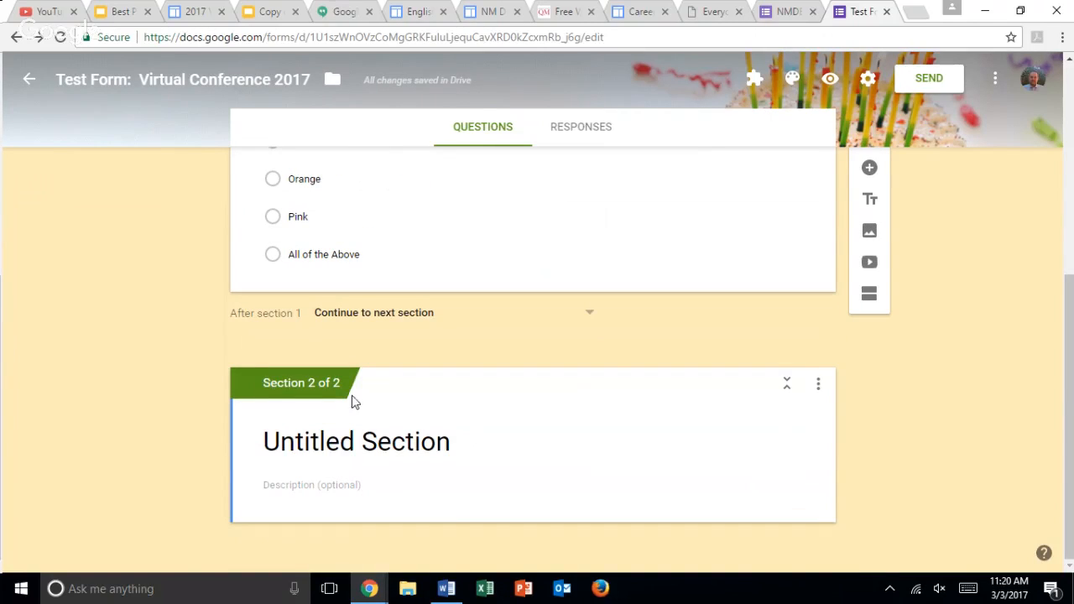
drag(1072, 434, 1072, 366)
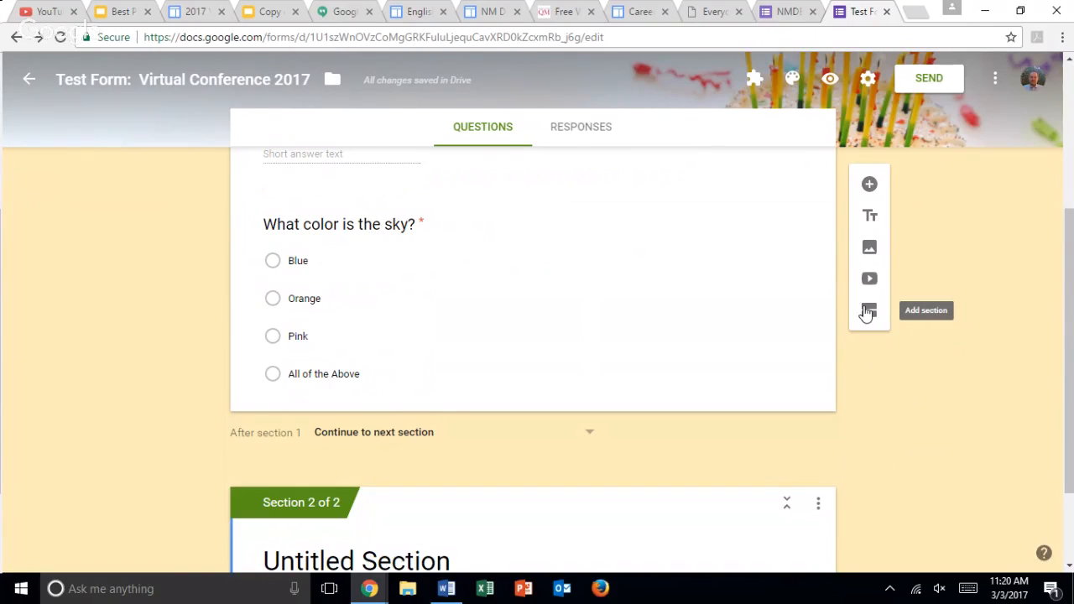
drag(1071, 324, 1071, 254)
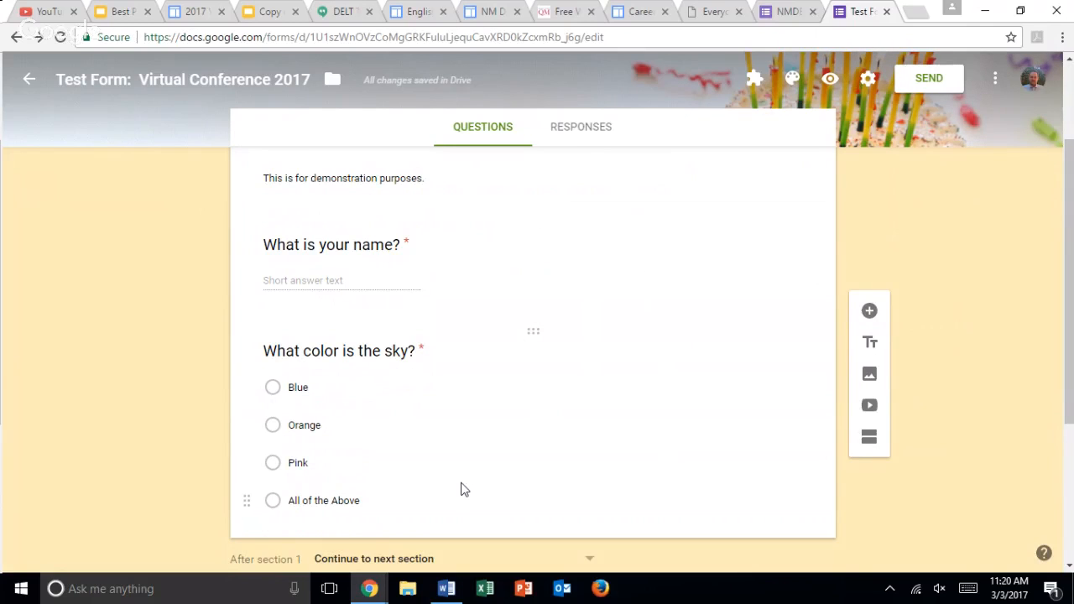
- Set the form to go to section 2 (Untitled Section) after section 1
scroll(1071, 327, down, 3)
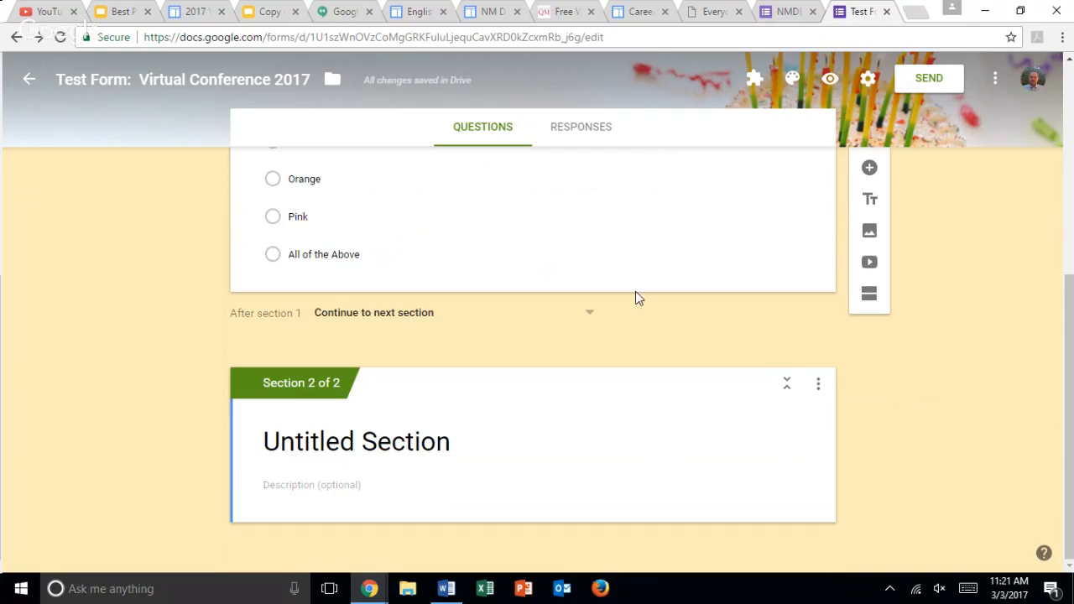
click(589, 319)
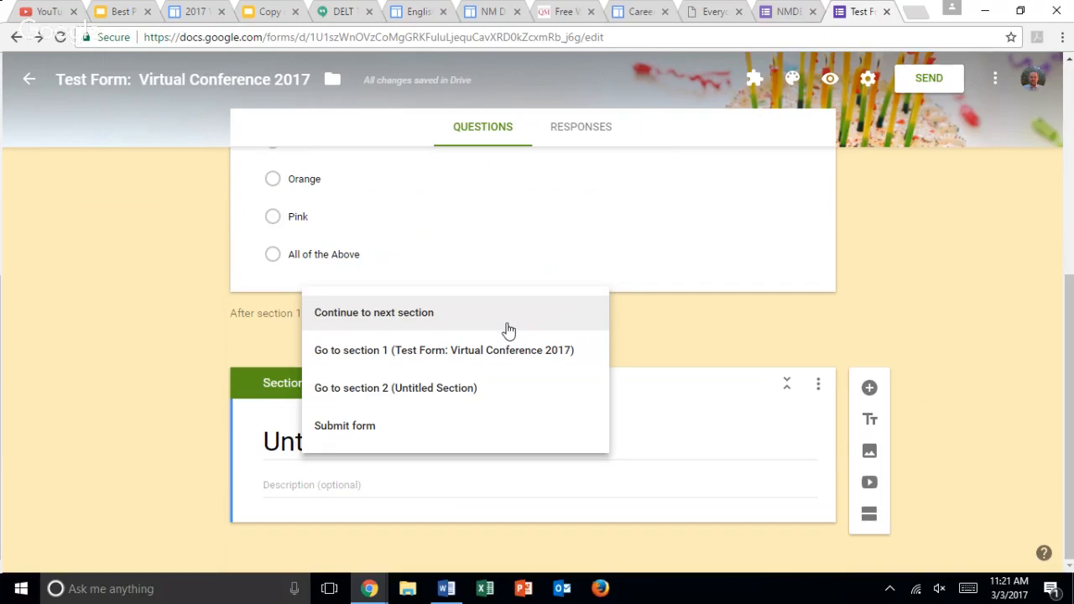
click(490, 396)
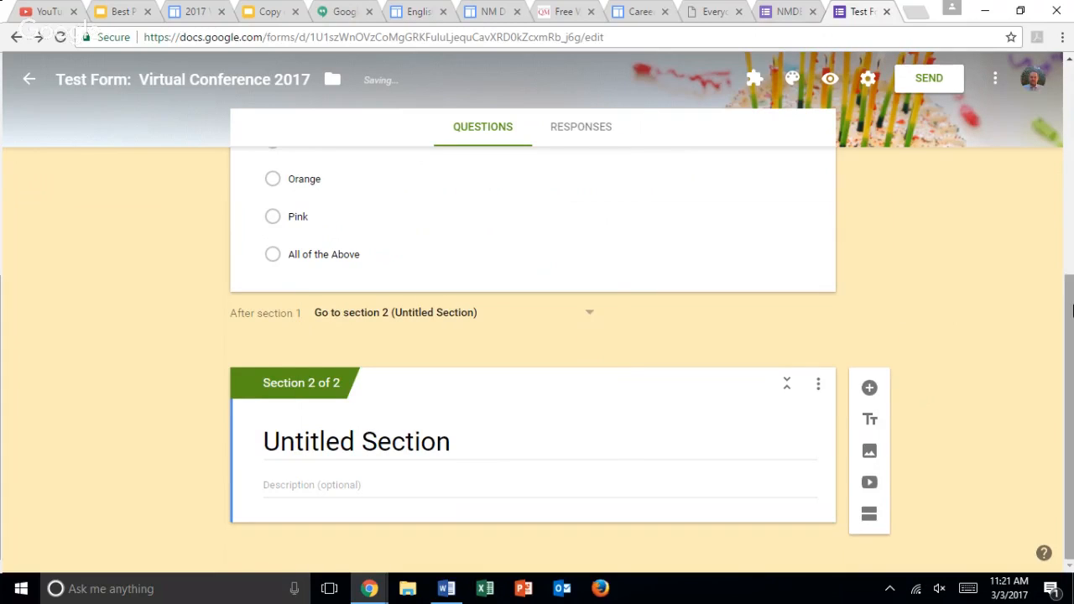
- Set the form to be submitted after section 1 using the Submit form option
scroll(570, 402, up, 2)
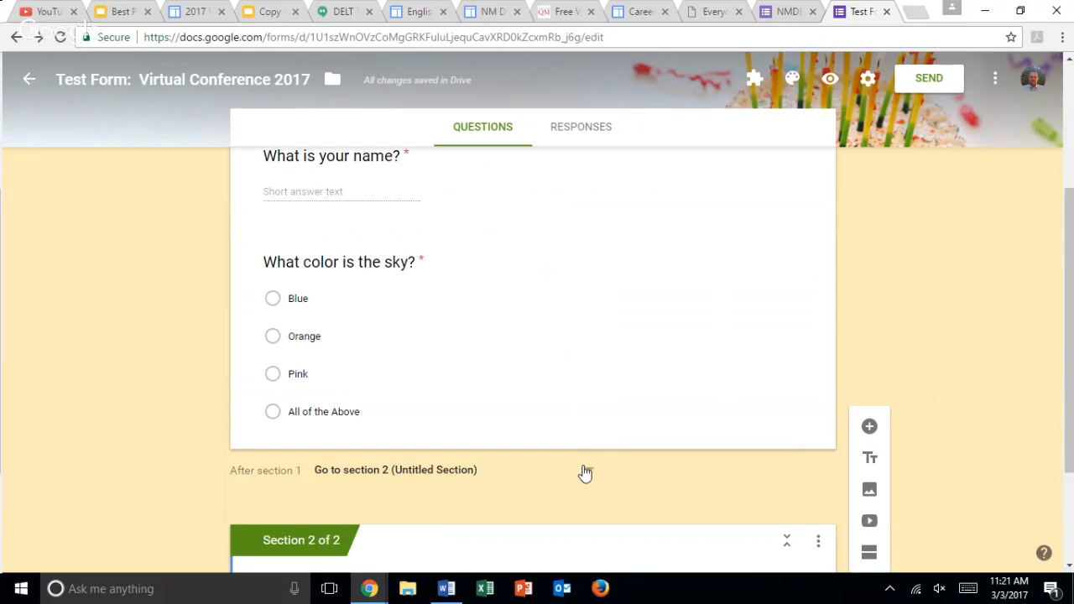
click(585, 471)
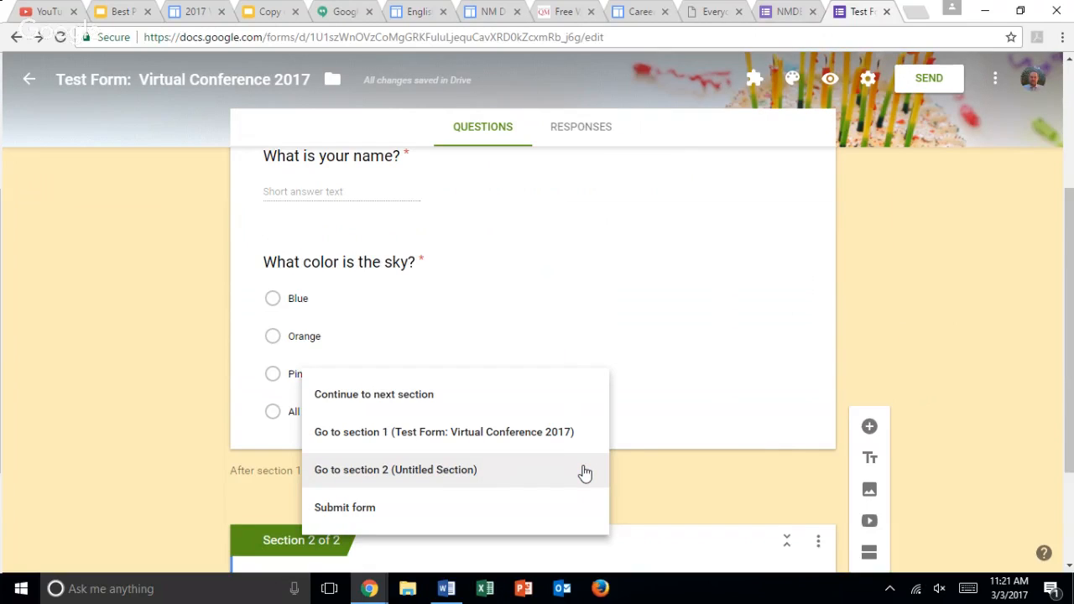
click(538, 507)
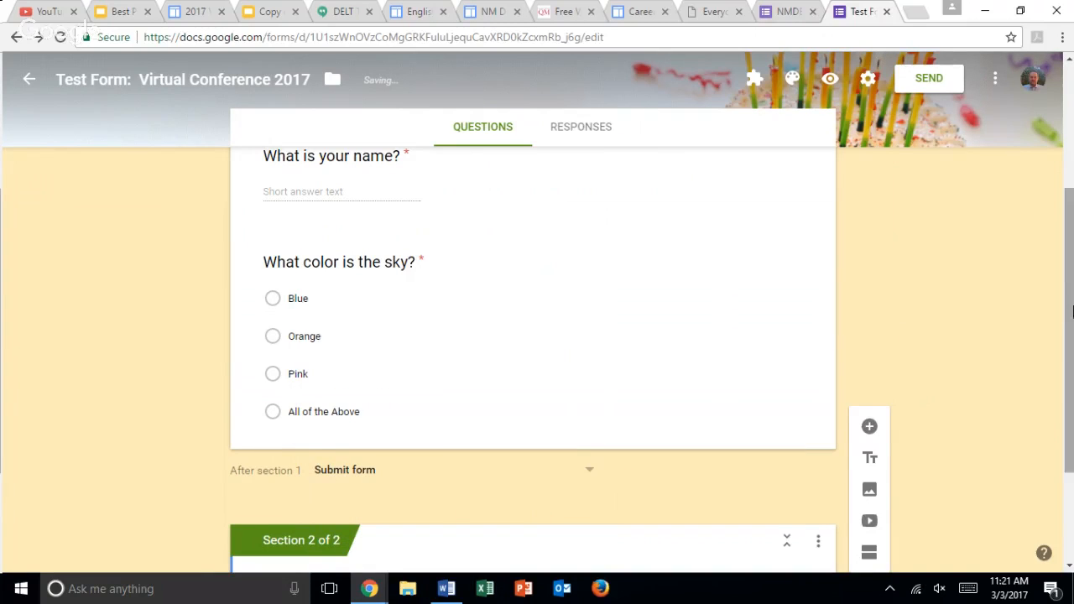
- Title section 2 "Name whatever" and leave its description empty
scroll(1071, 329, down, 1)
scroll(1072, 329, down, 2)
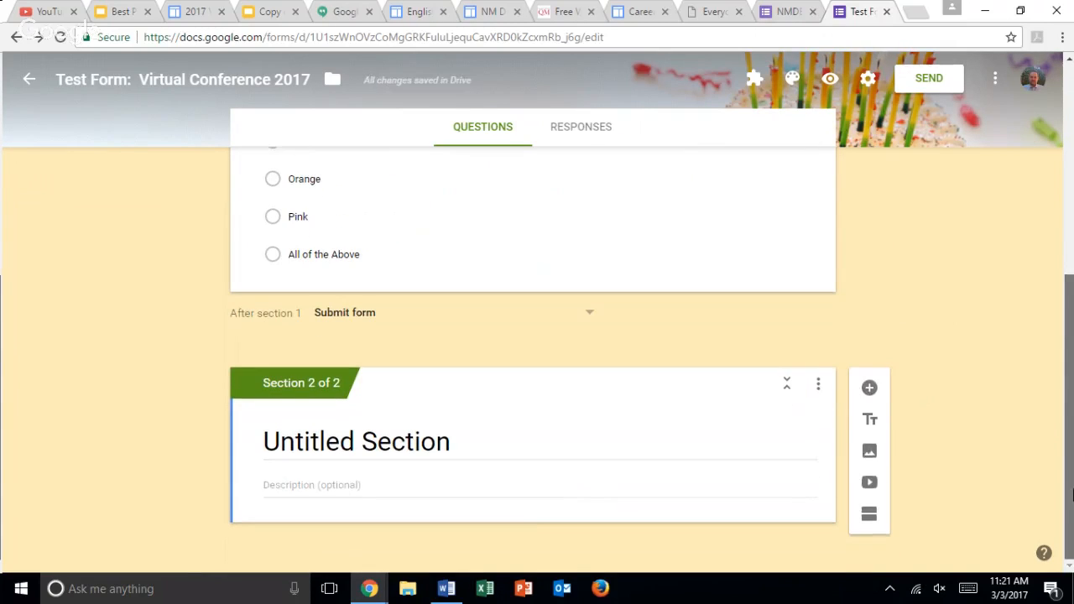
click(428, 437)
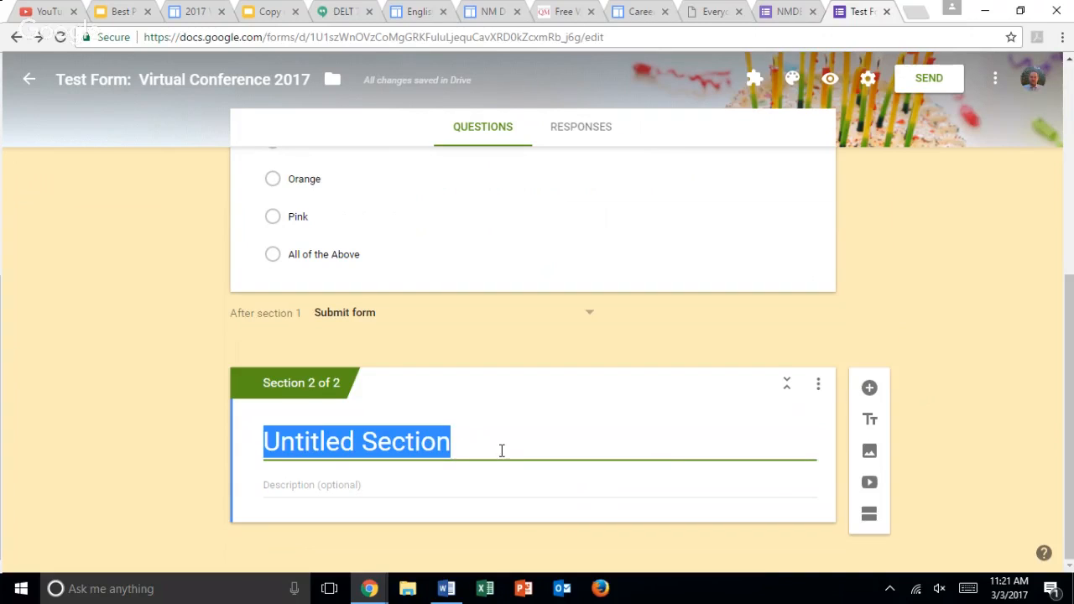
text(Name)
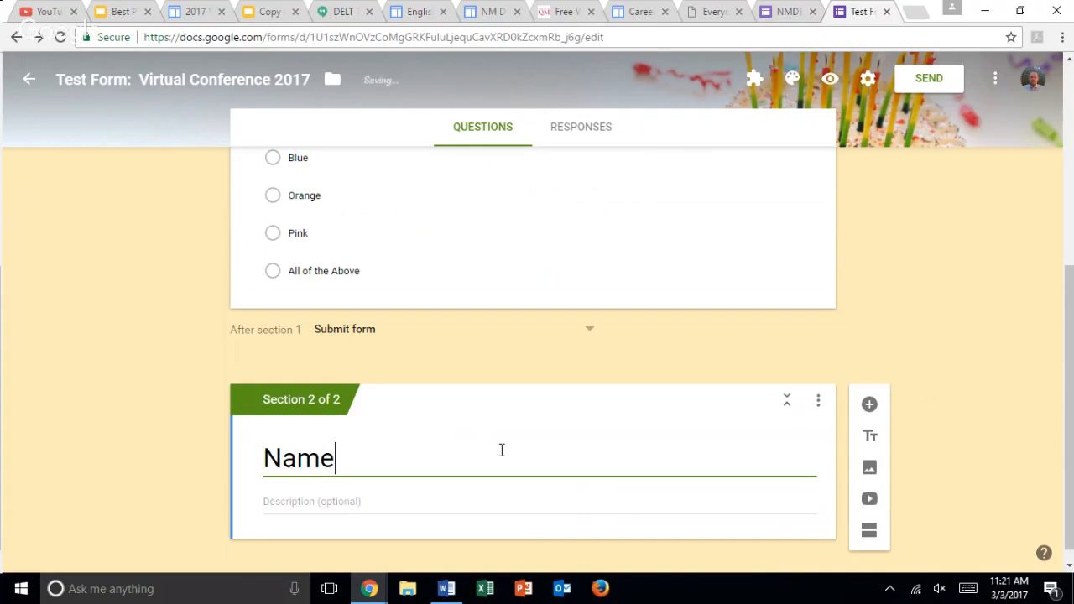
text( whatever)
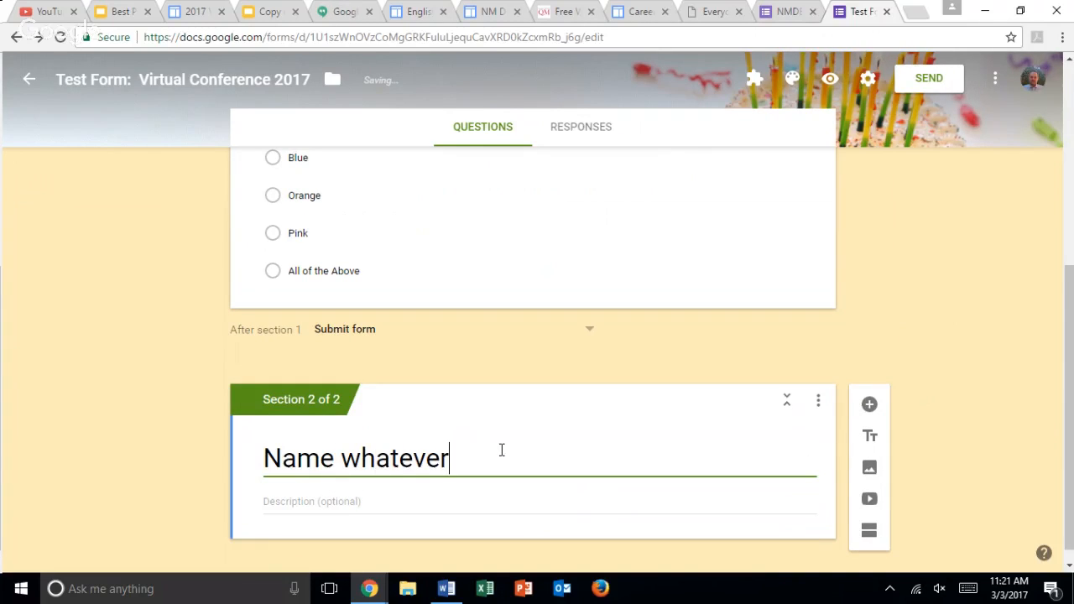
click(446, 501)
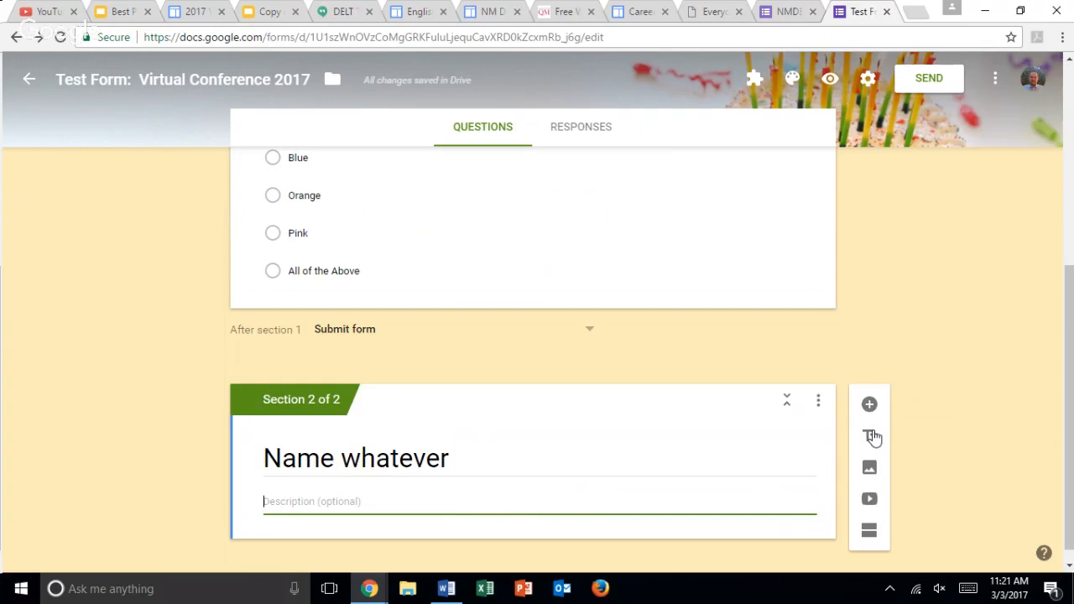
- Add a blank multiple choice question to section 2
click(869, 405)
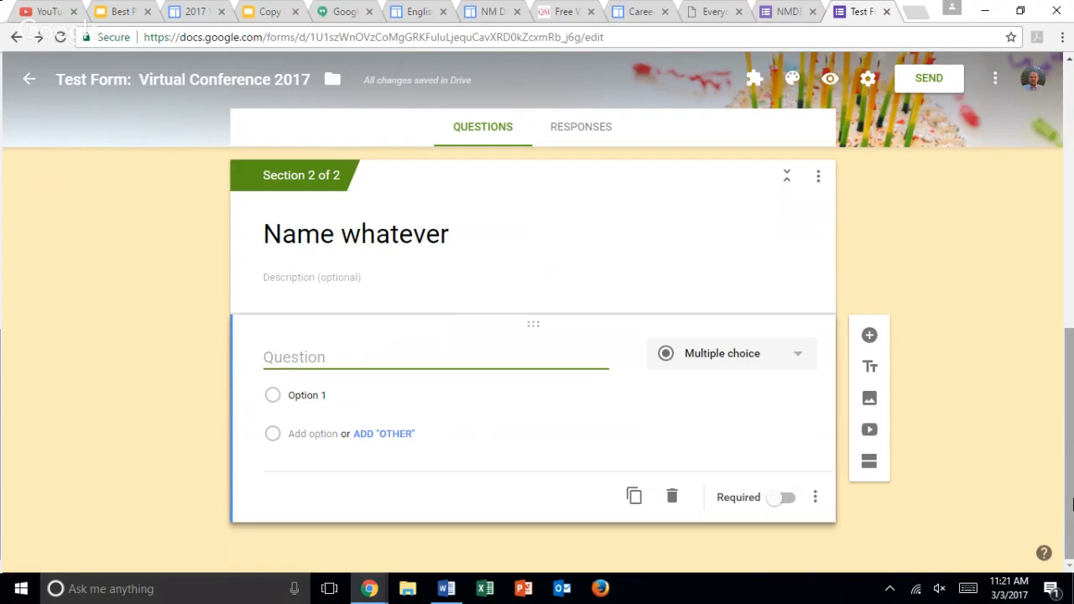
click(814, 180)
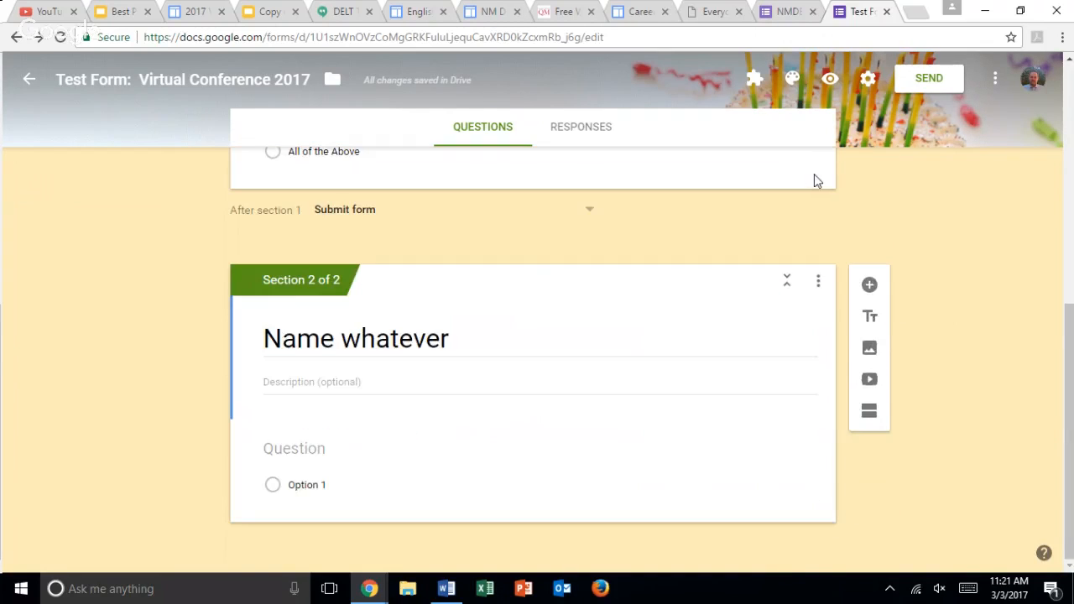
- Preview the form as respondents see it and look through it down to the submit area
drag(1072, 319, 1047, 136)
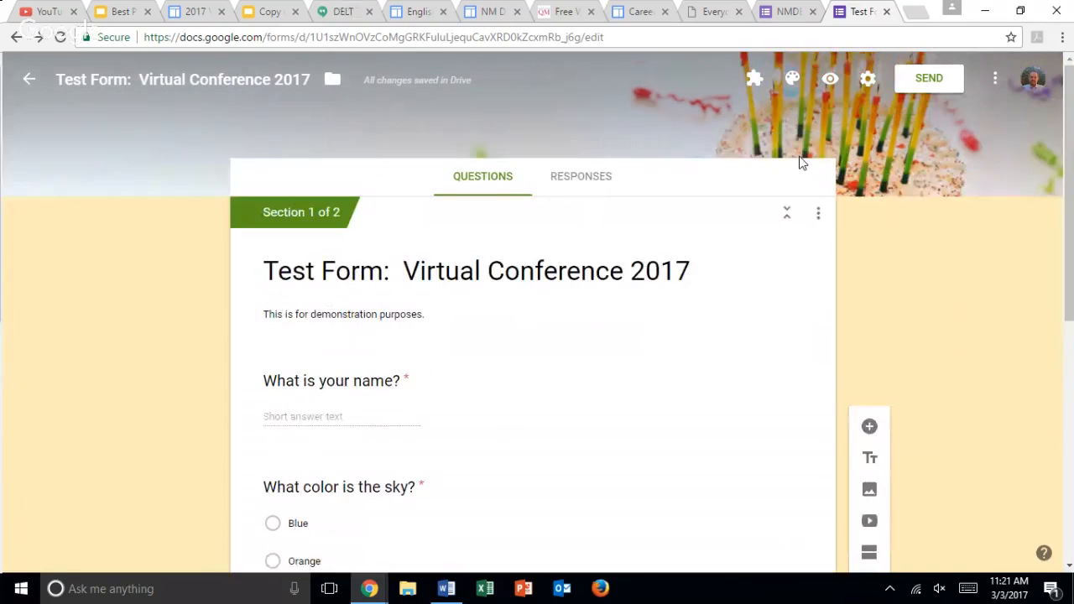
click(828, 84)
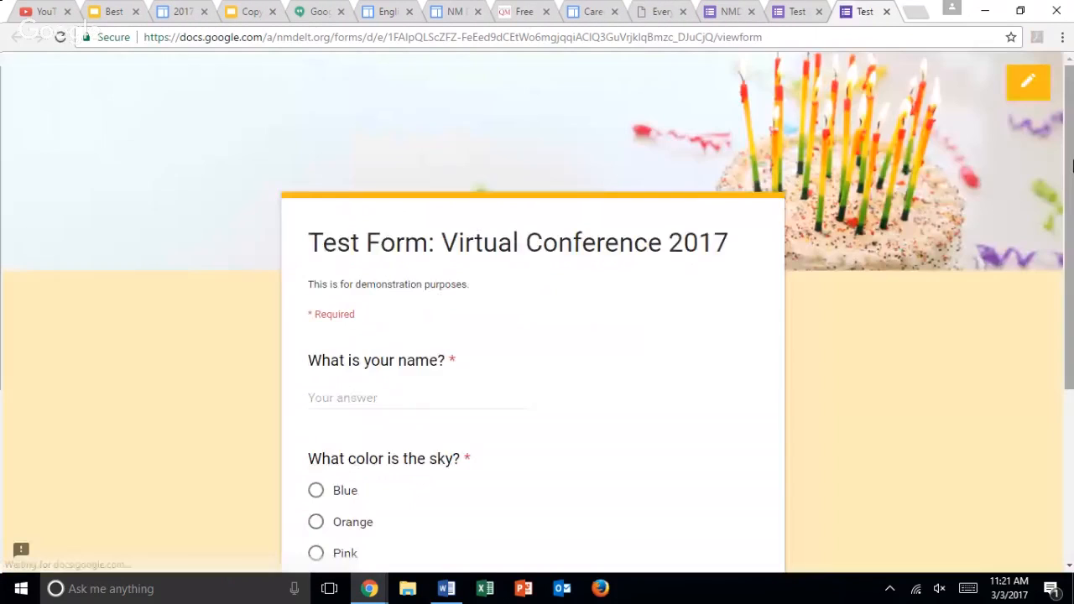
drag(1072, 161, 1072, 269)
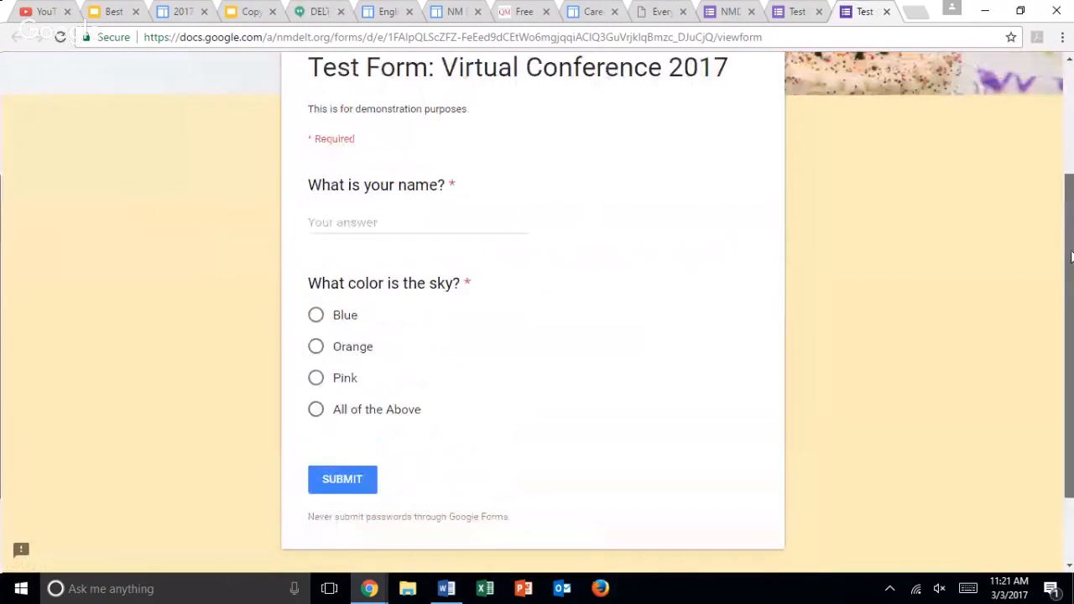
- Fill in the respondent's name, answer the sky color question with "All of the Above", and submit the form
click(349, 218)
text(Cash)
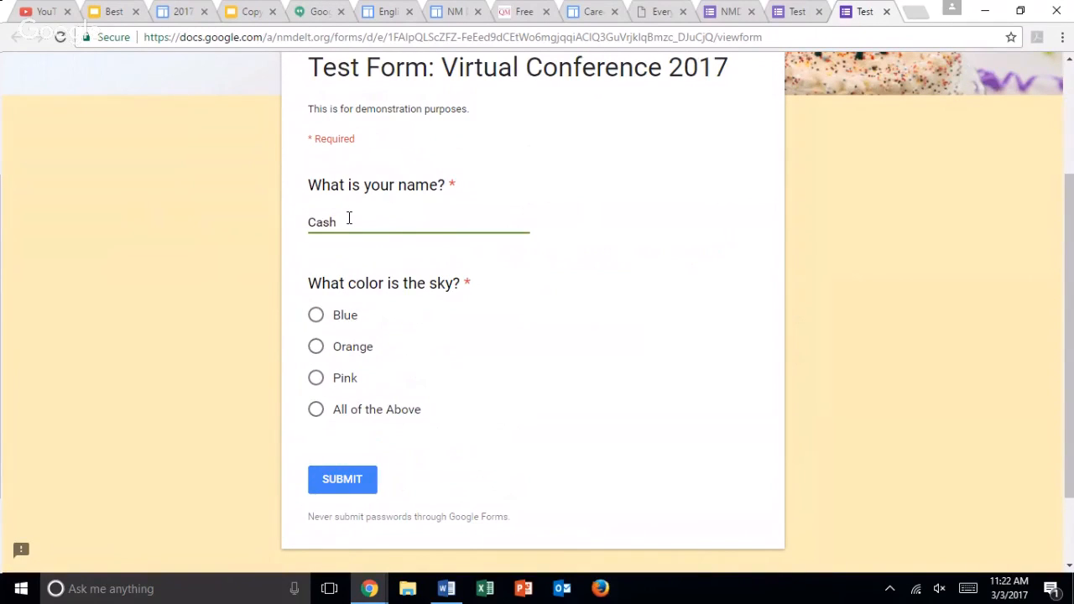
click(316, 411)
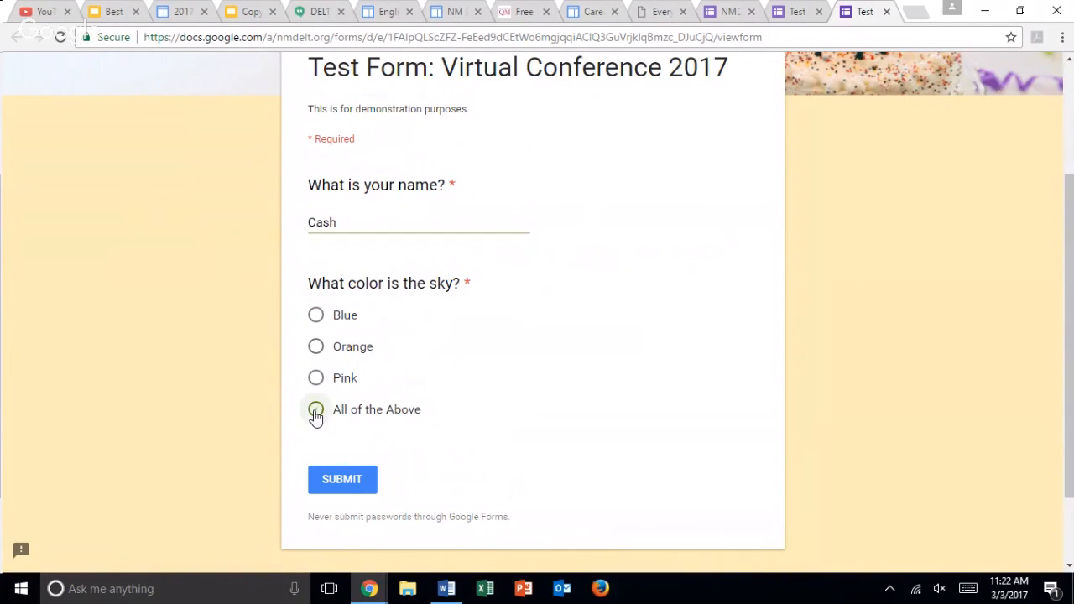
click(337, 487)
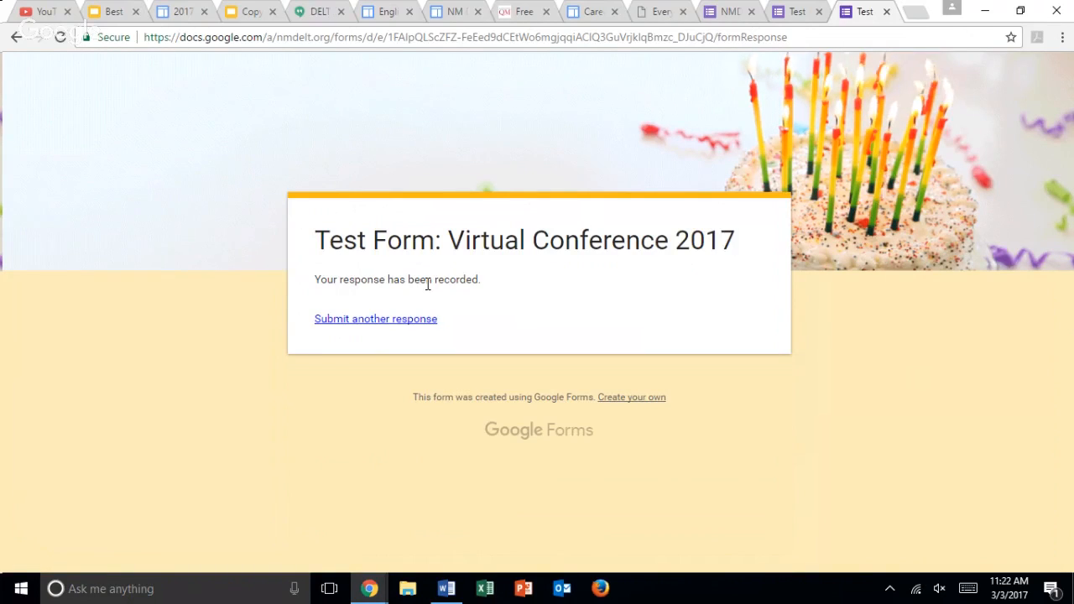
- Return to the form editor and set section 1 to go to section 2 (Name whatever) when finished
click(768, 15)
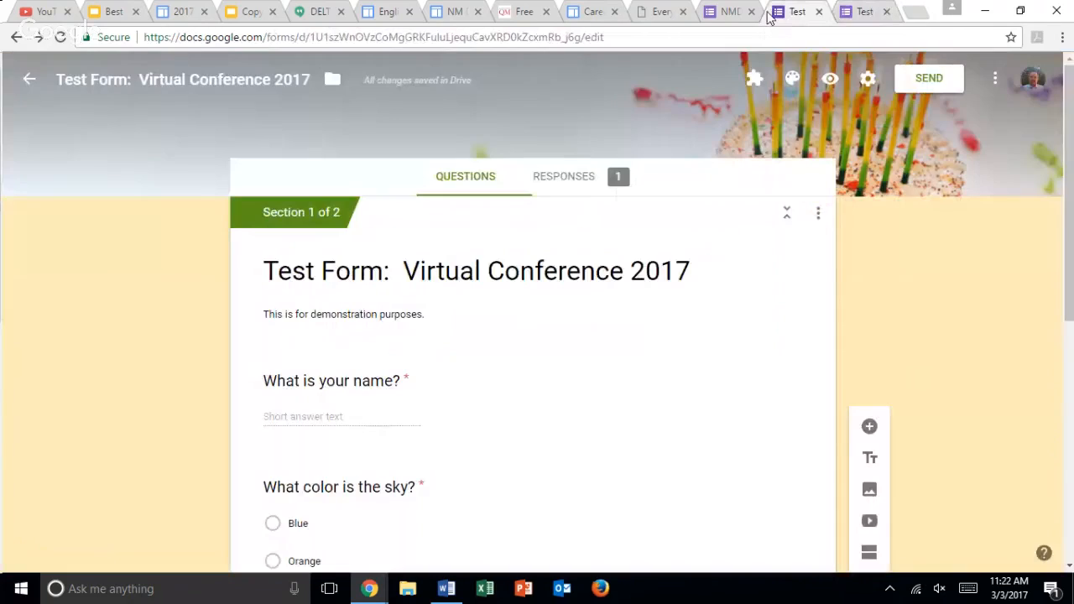
scroll(1062, 403, down, 4)
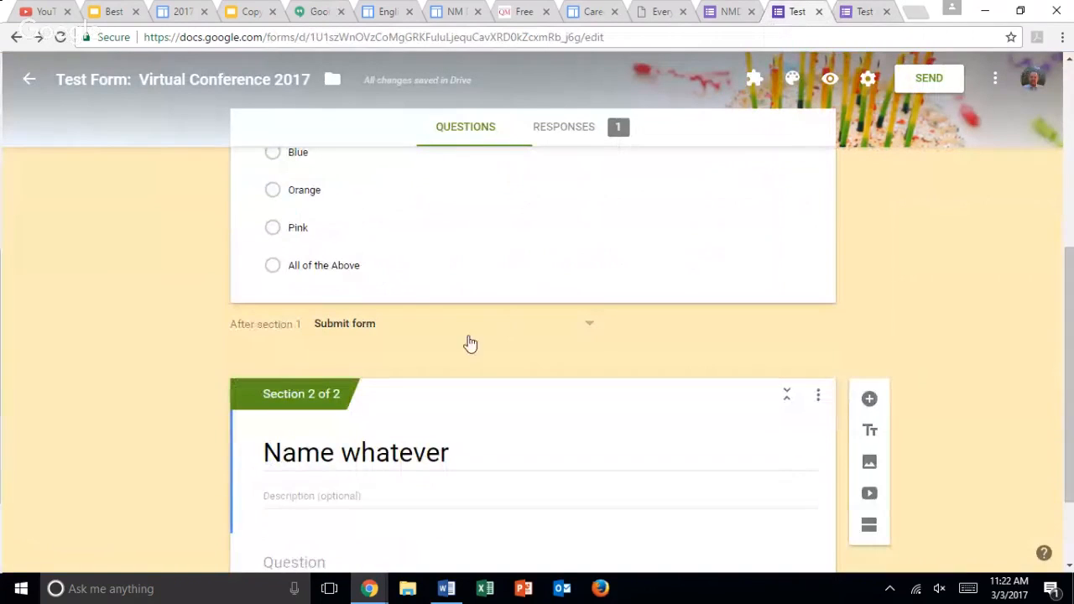
click(588, 330)
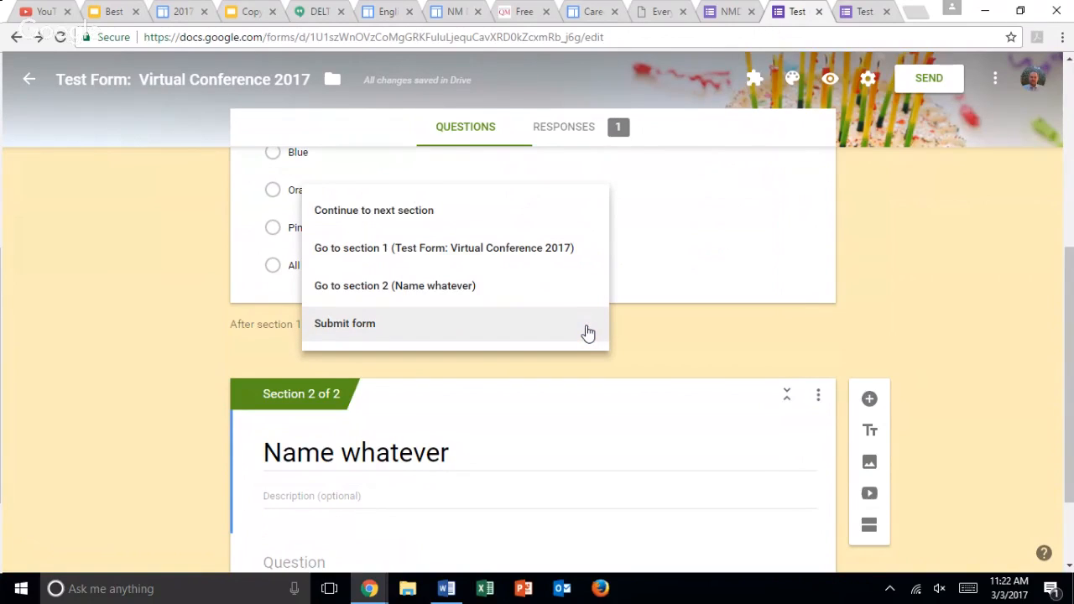
click(510, 288)
- Review the form's responses, first in the summary view with the sky color chart and then as individual responses
drag(1072, 458, 1072, 271)
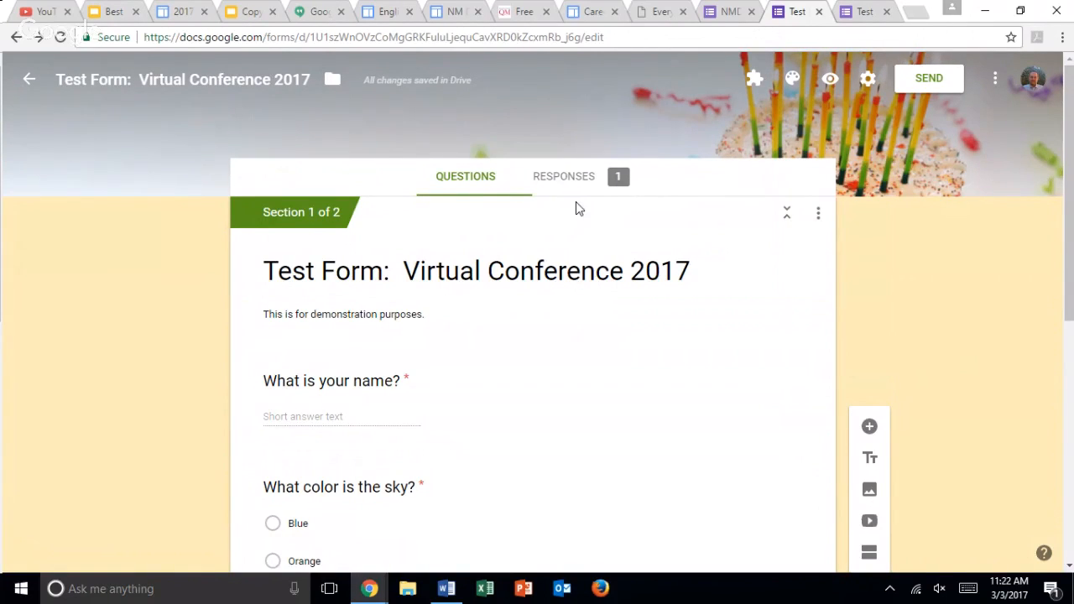
click(579, 178)
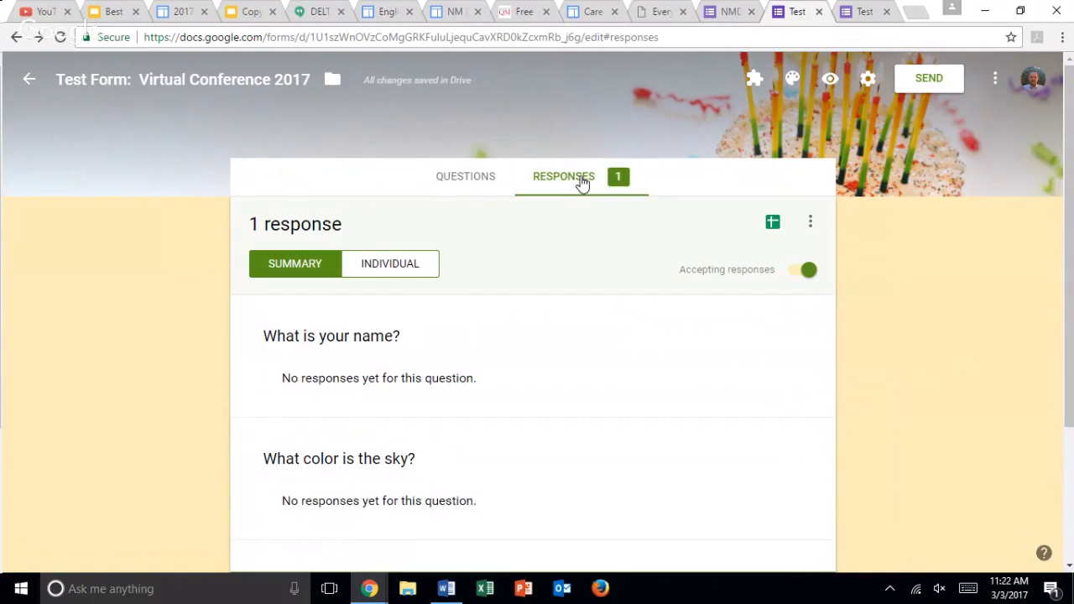
drag(1072, 214, 1071, 315)
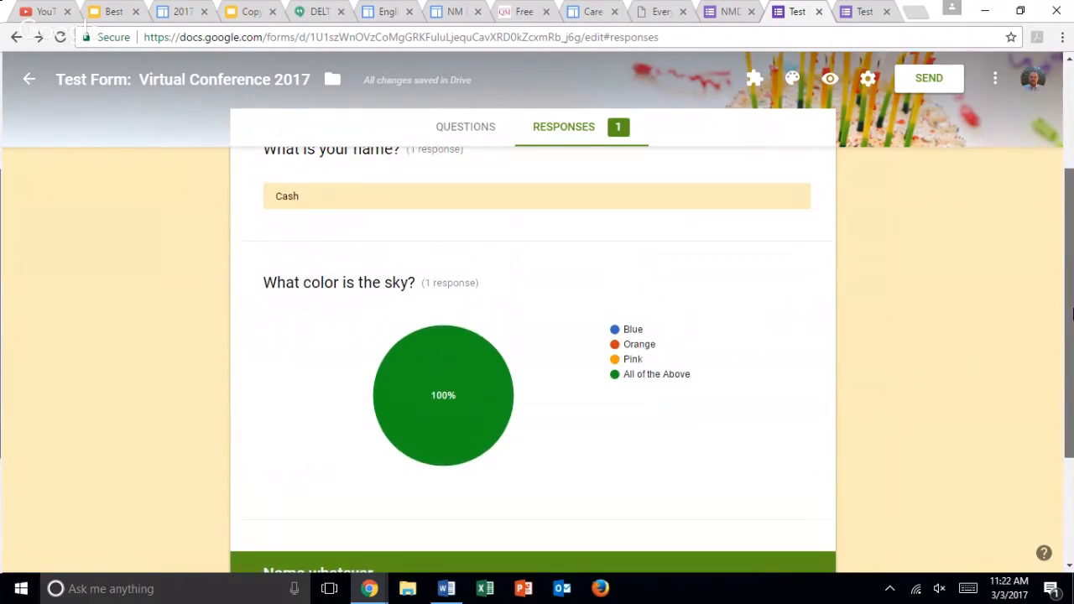
mouse_move(387, 403)
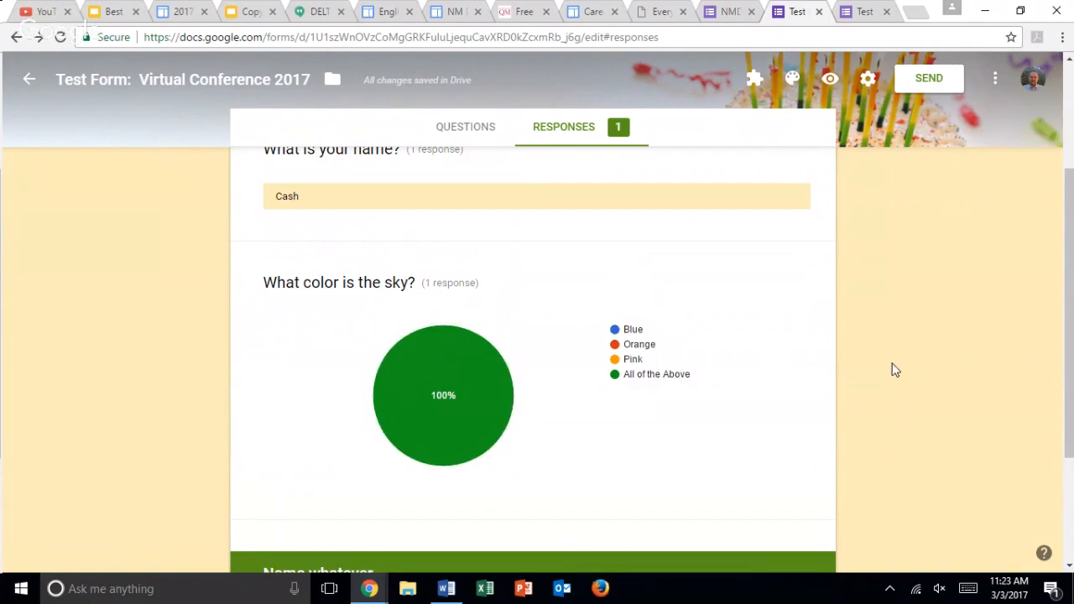
drag(1070, 358, 1073, 281)
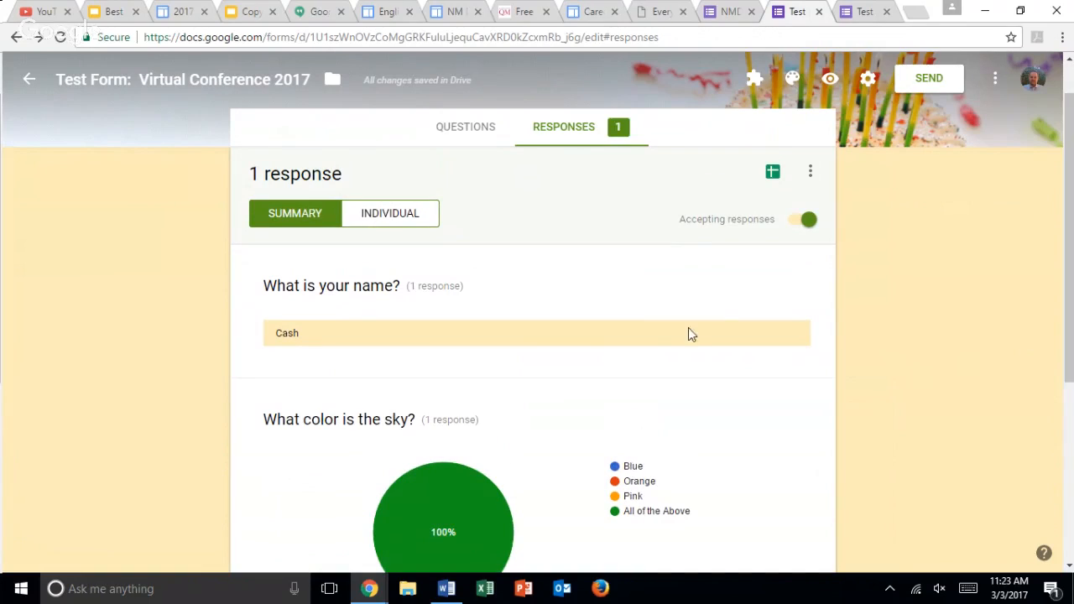
triple_click(414, 222)
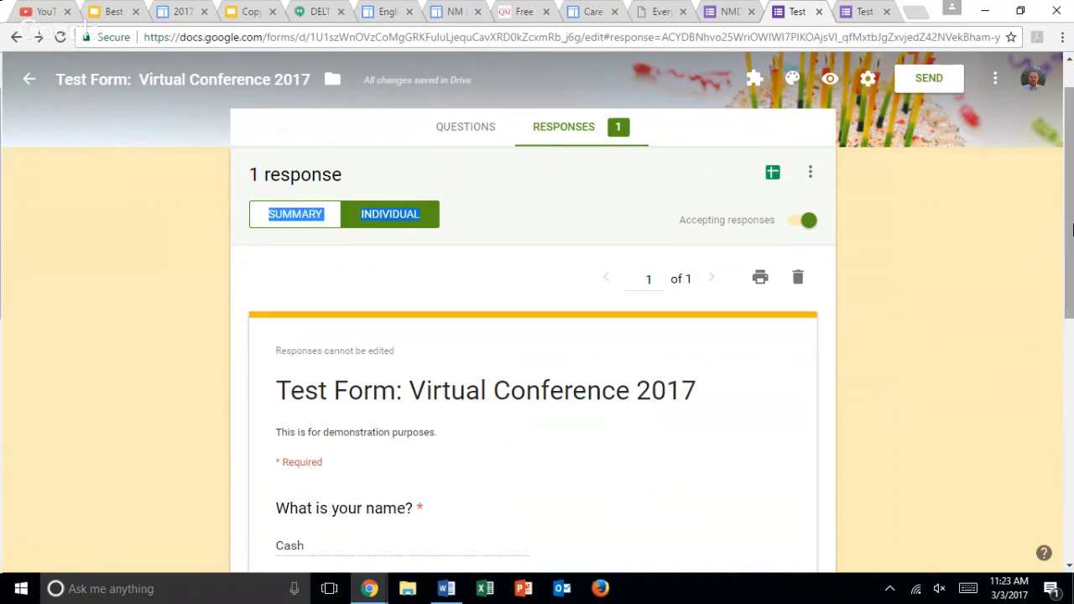
- Create a new spreadsheet named "Test Form: Virtual Conference 2017 (Responses)" as the destination for the form's responses
drag(1071, 237, 1071, 209)
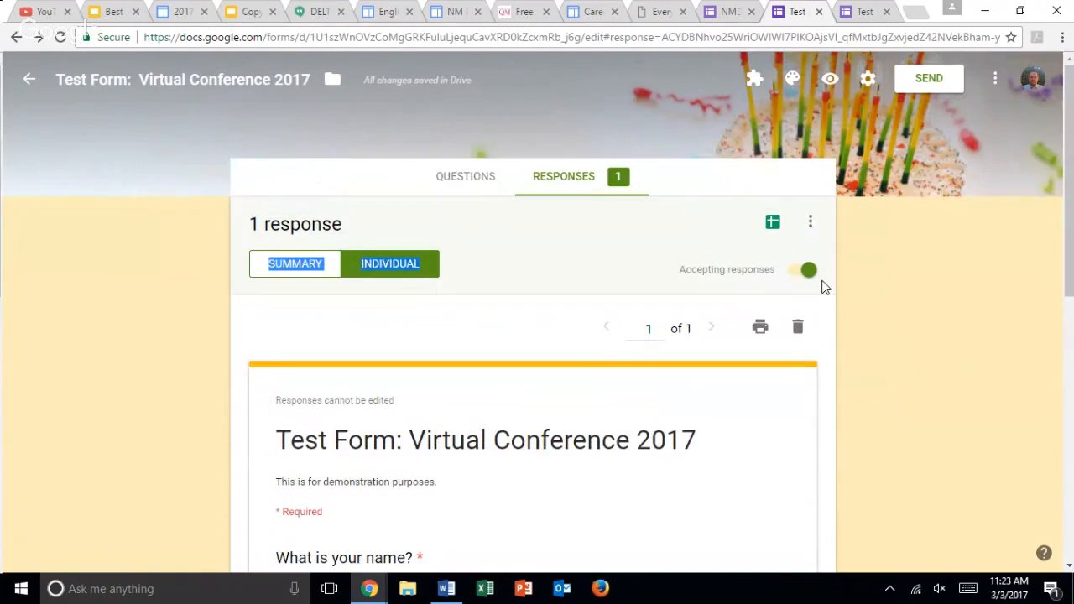
click(772, 226)
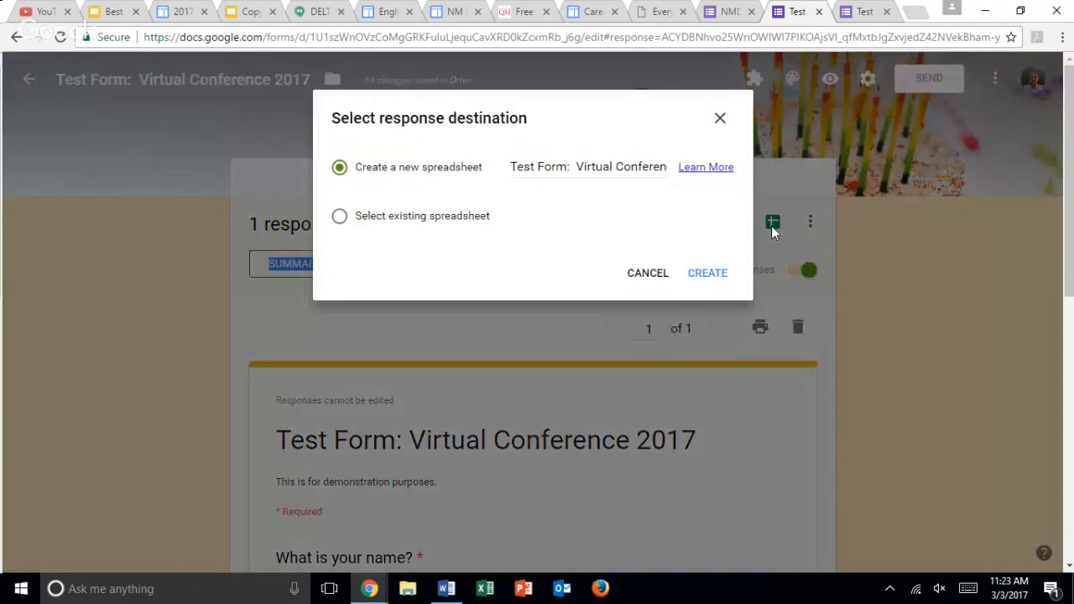
click(719, 118)
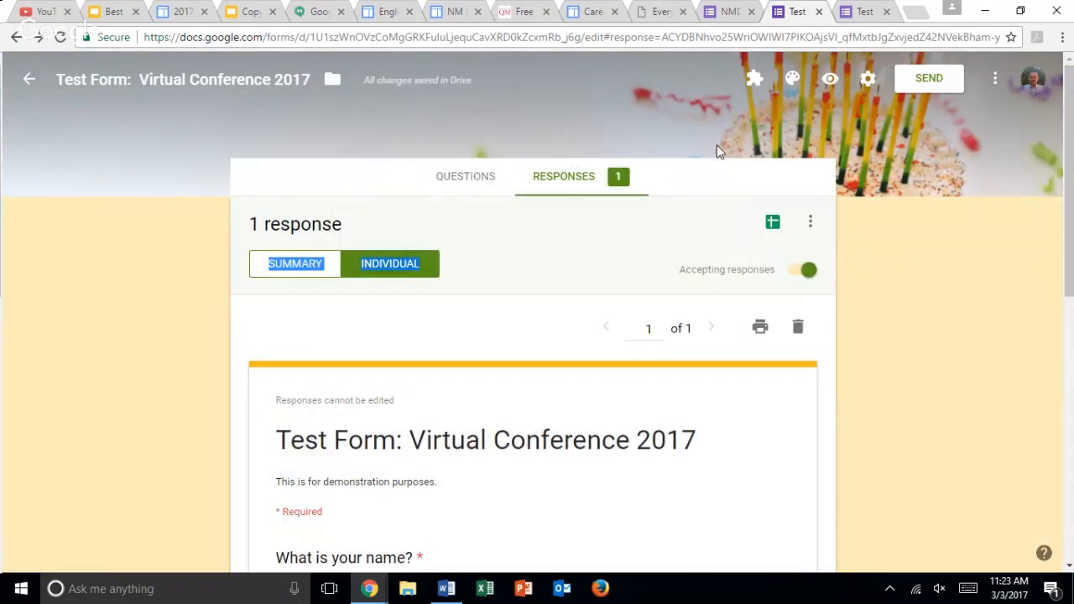
click(772, 225)
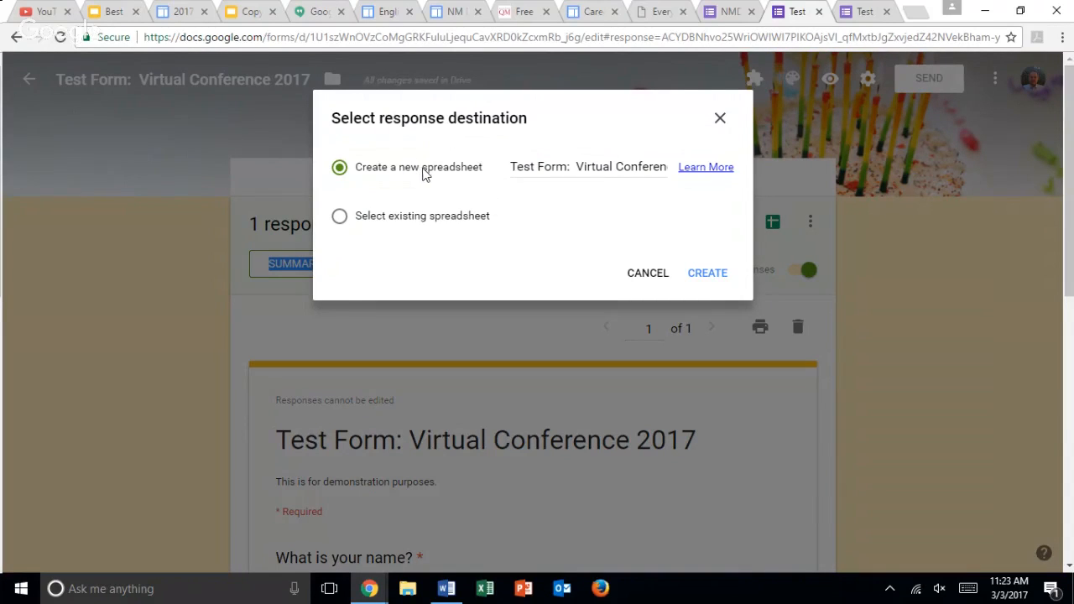
click(613, 170)
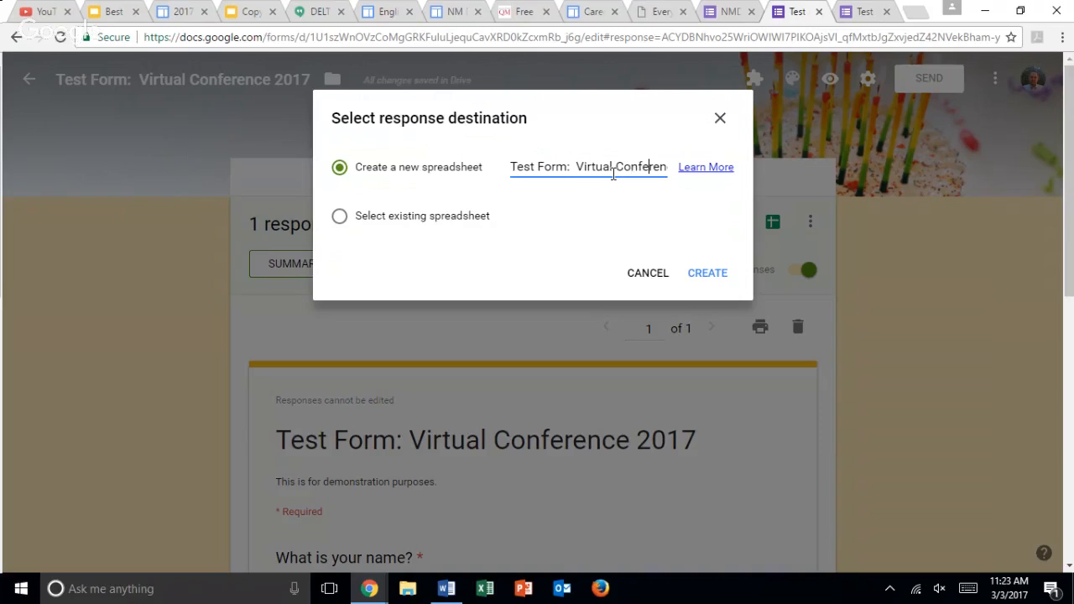
key(Right)
key(Right)
key(Right)
key(Right)
key(Right)
key(Right)
key(Right)
key(Right)
key(Right)
key(Right)
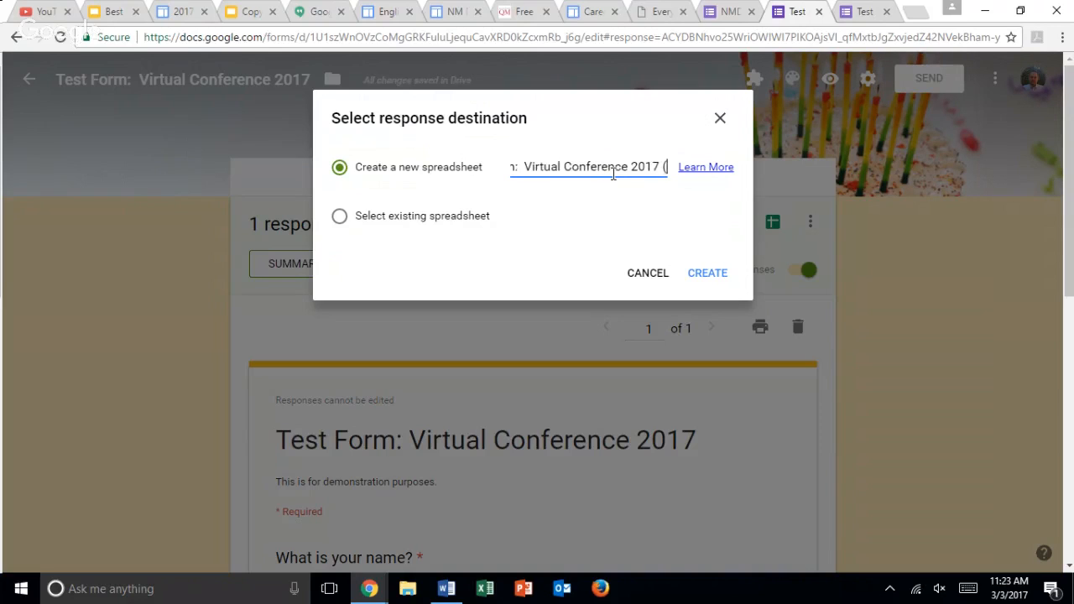
key(Right)
key(Right)
key(Right)
key(Right)
key(Right)
key(Right)
key(Right)
key(Right)
key(Right)
key(Right)
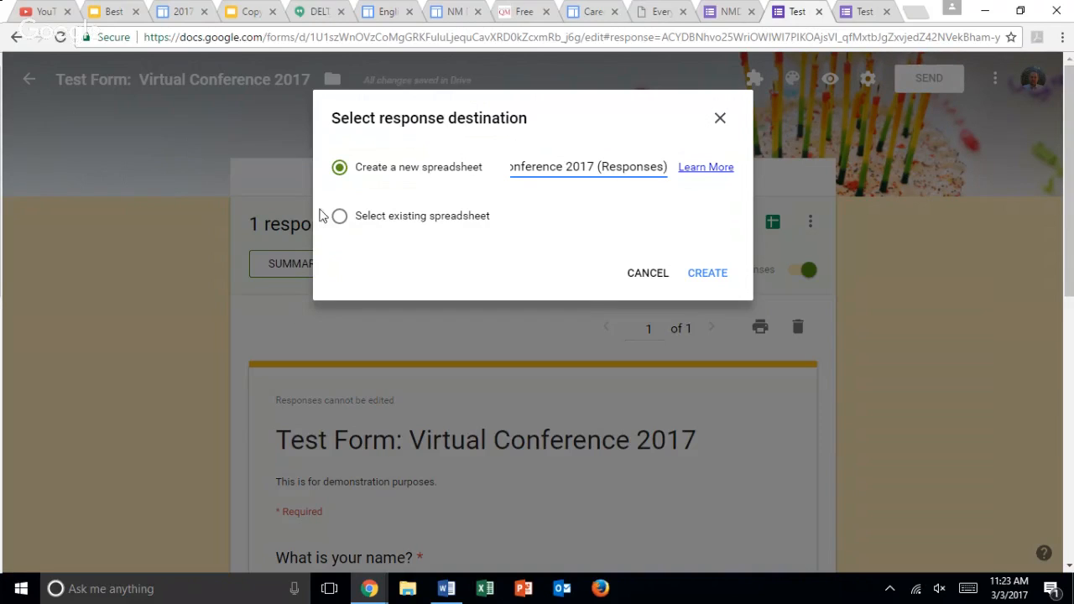
click(709, 283)
click(708, 283)
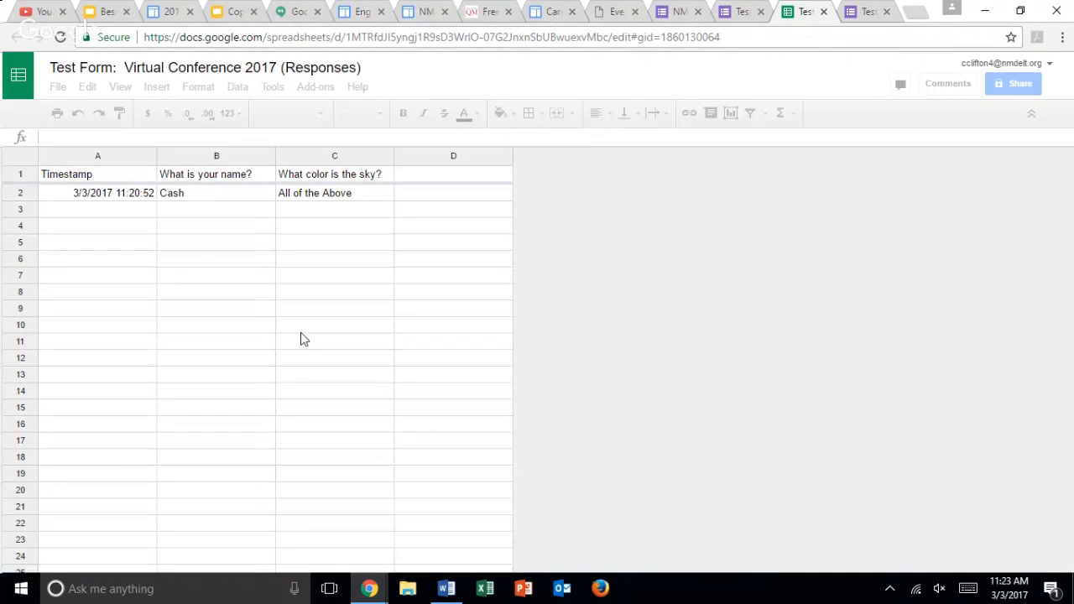
- Examine the timestamp, name and sky color cells of the submitted response and the rows below it
click(102, 201)
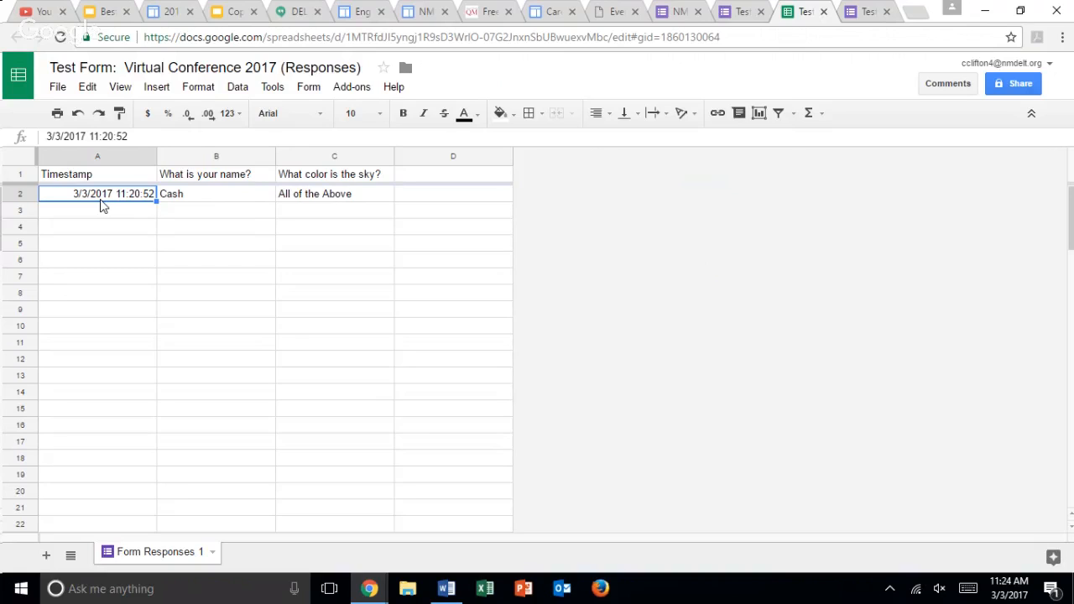
key(Right)
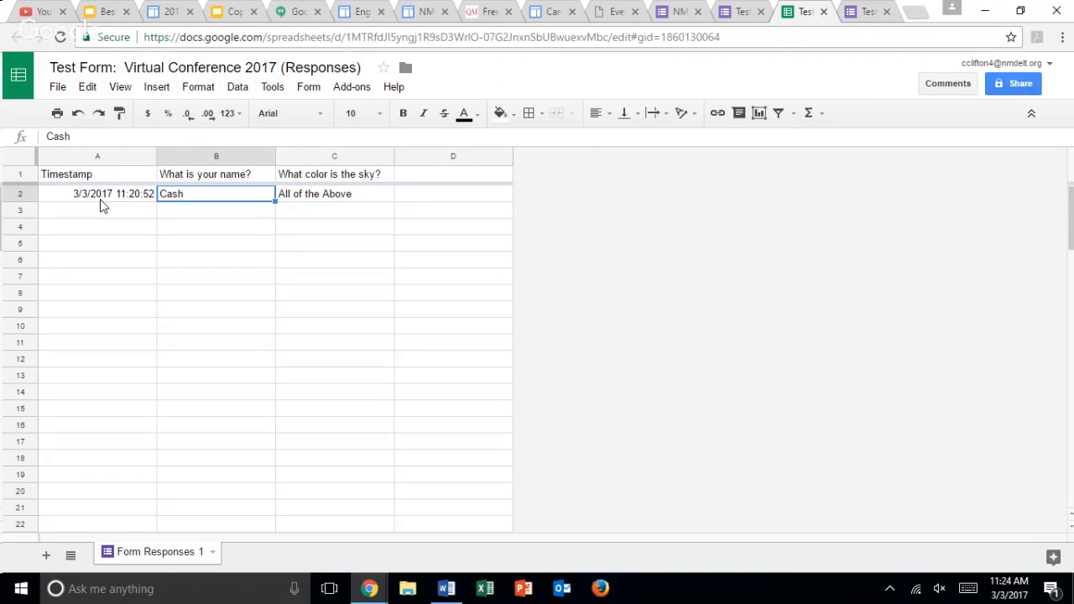
key(Right)
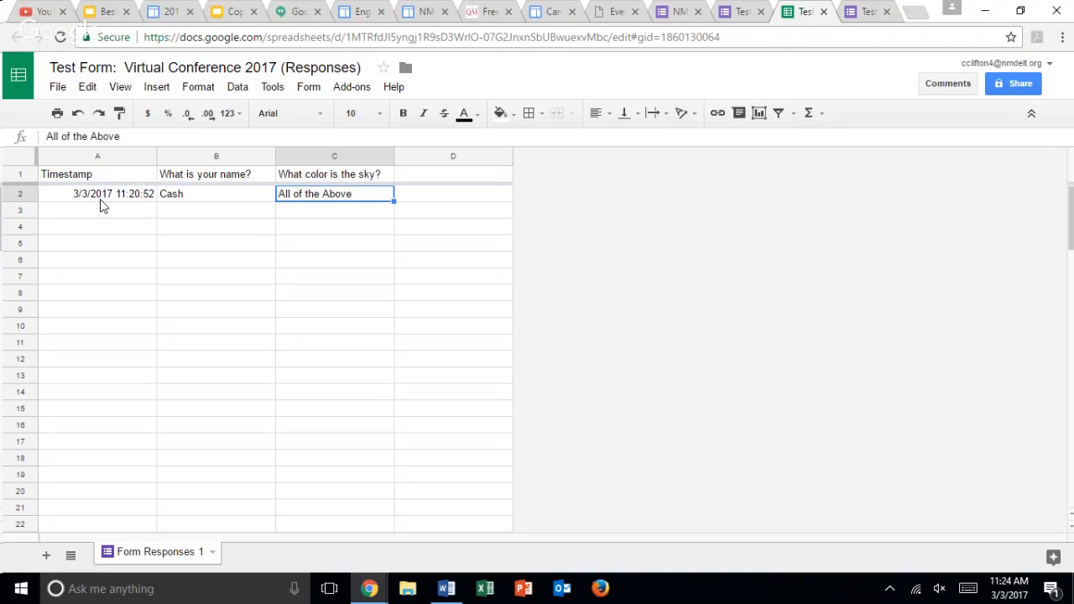
key(Down)
key(Down)
key(Down)
key(Down)
key(Down)
key(Down)
key(Down)
key(Down)
key(Down)
key(Down)
key(Down)
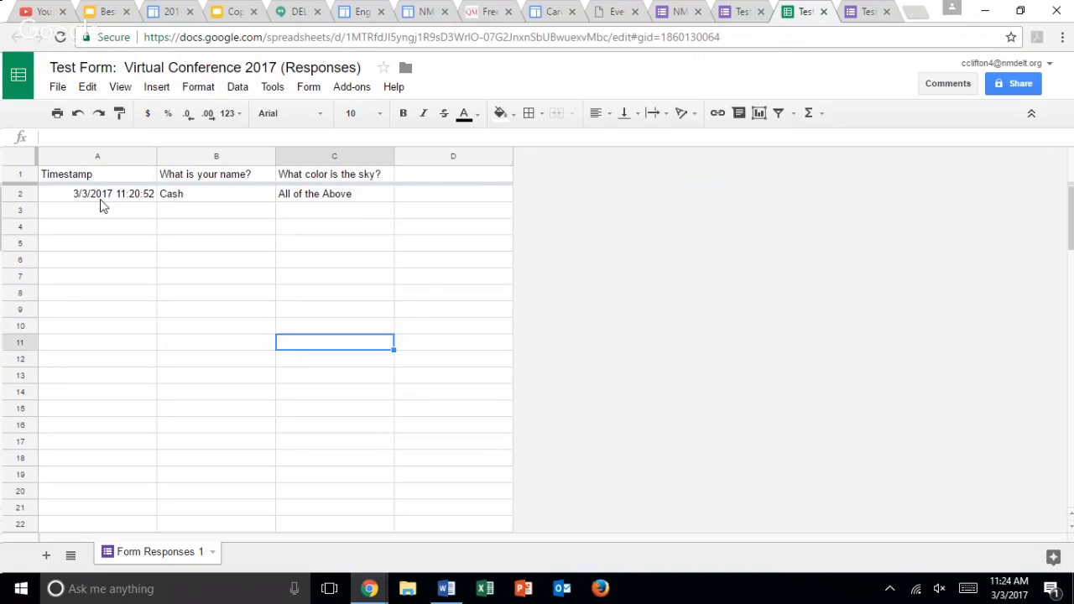
key(Down)
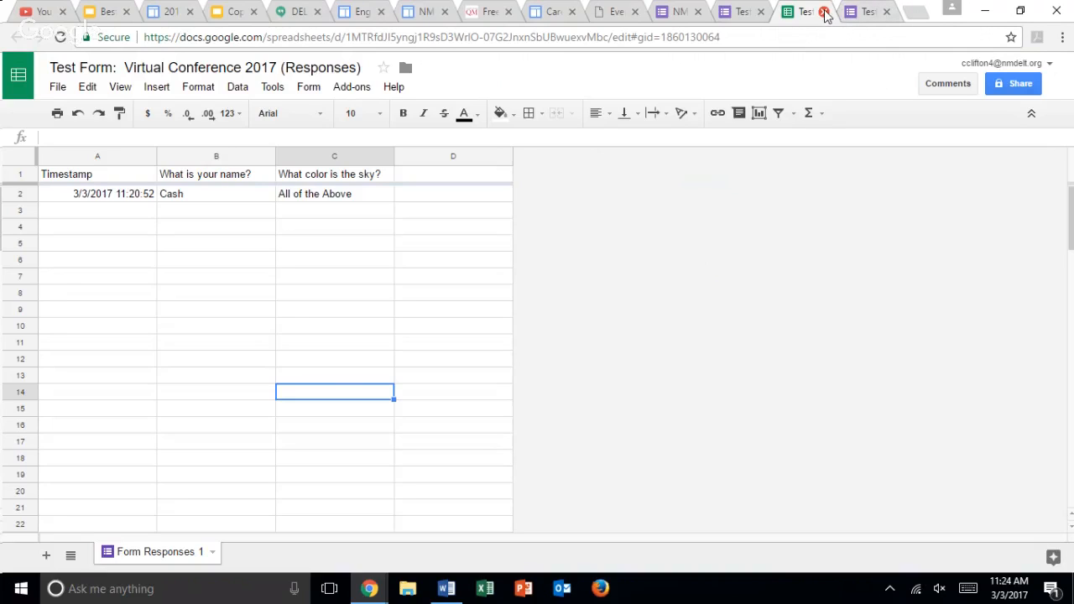
- Reopen the "Test Form: Virtual Conference 2017 (Responses)" spreadsheet from the file list at sheets.google.com, and close its browser tab
click(733, 37)
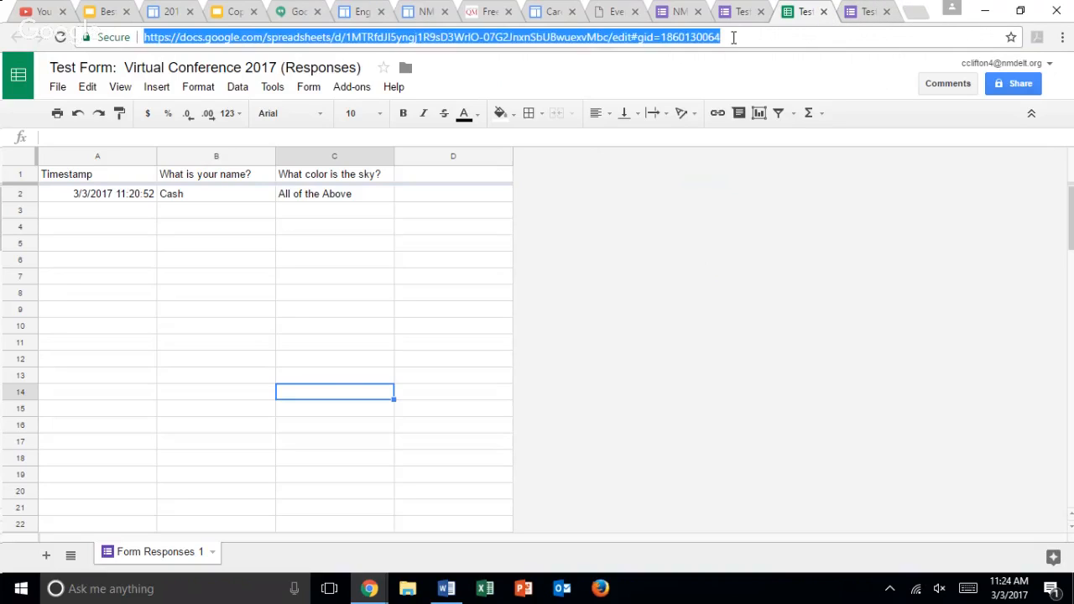
key(BackSpace)
text(sheets.goog)
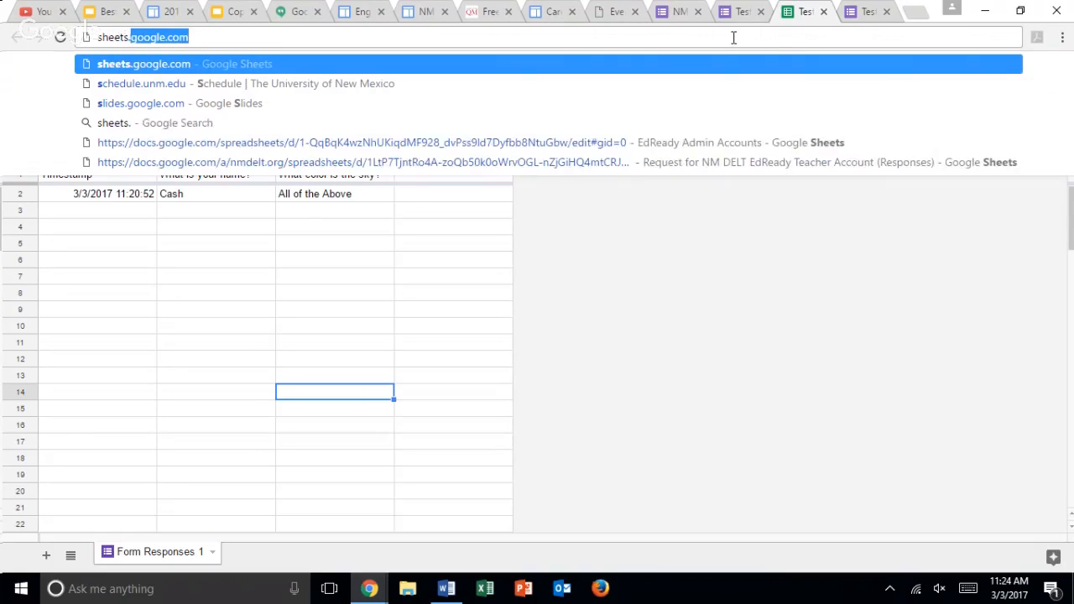
text(le.com)
key(Return)
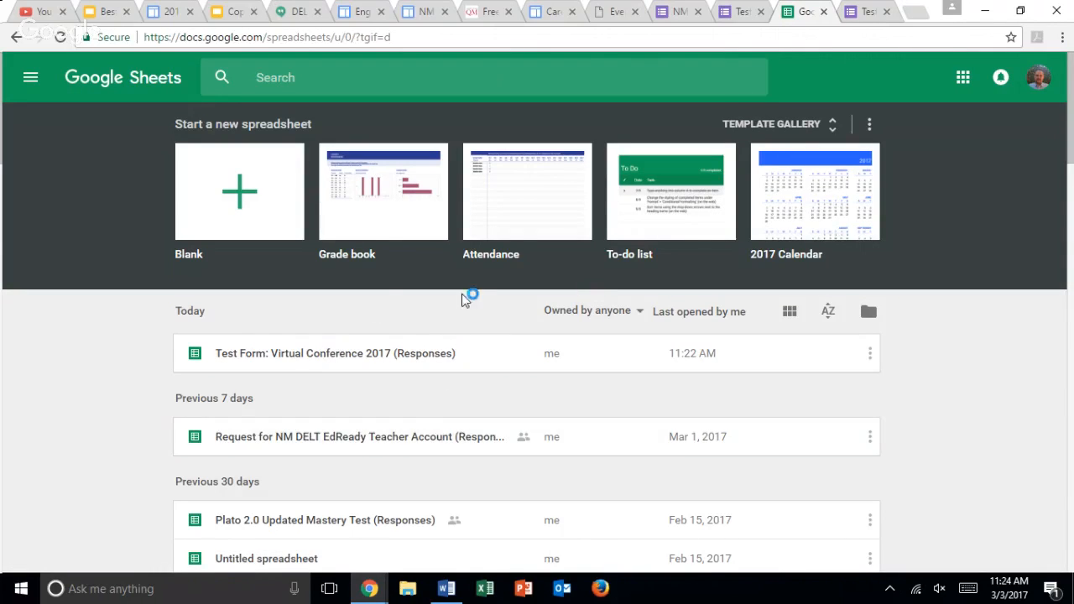
click(417, 353)
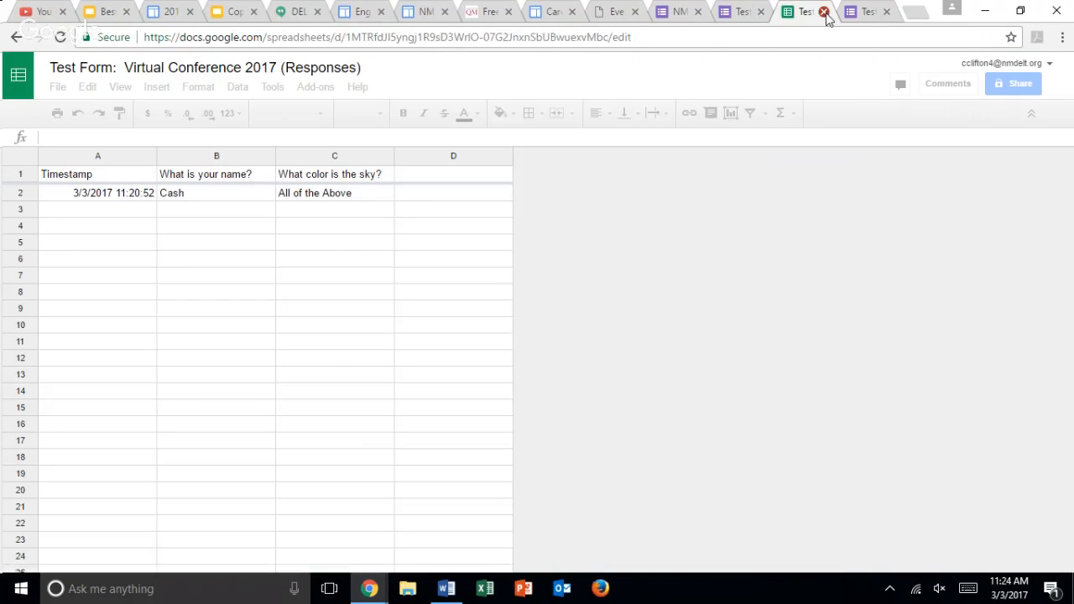
click(824, 12)
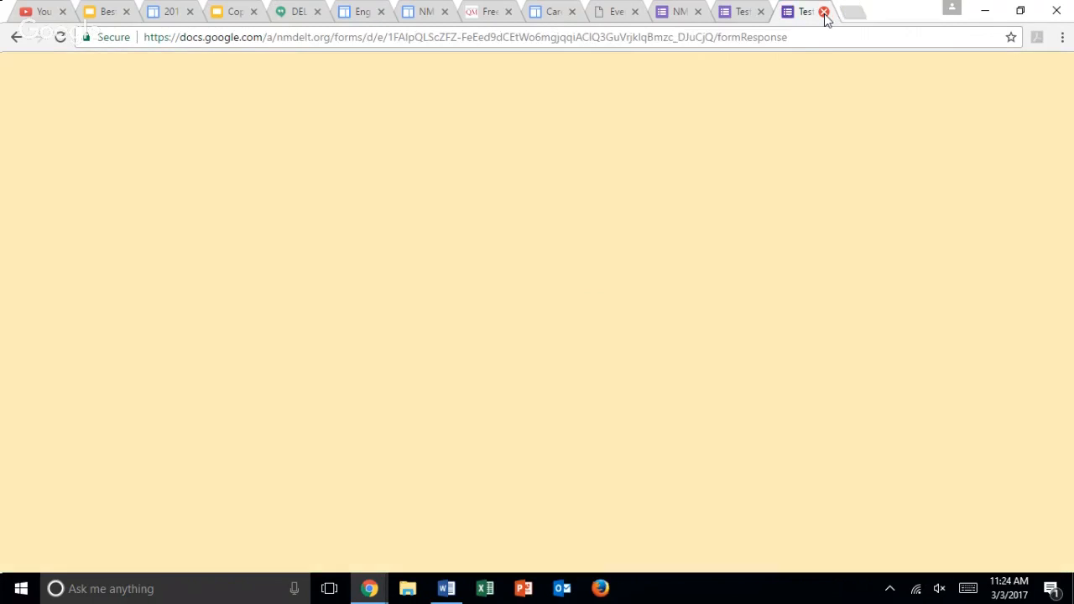
- Open Google Drive in a new browser tab and search it for "Test For" to locate the form and its responses spreadsheet
click(862, 12)
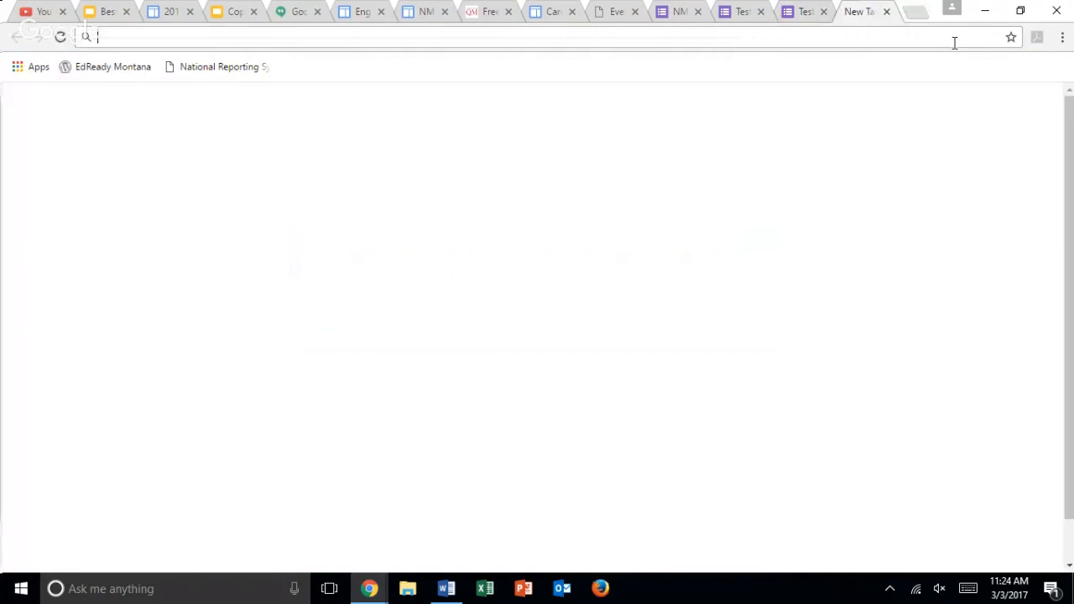
click(969, 109)
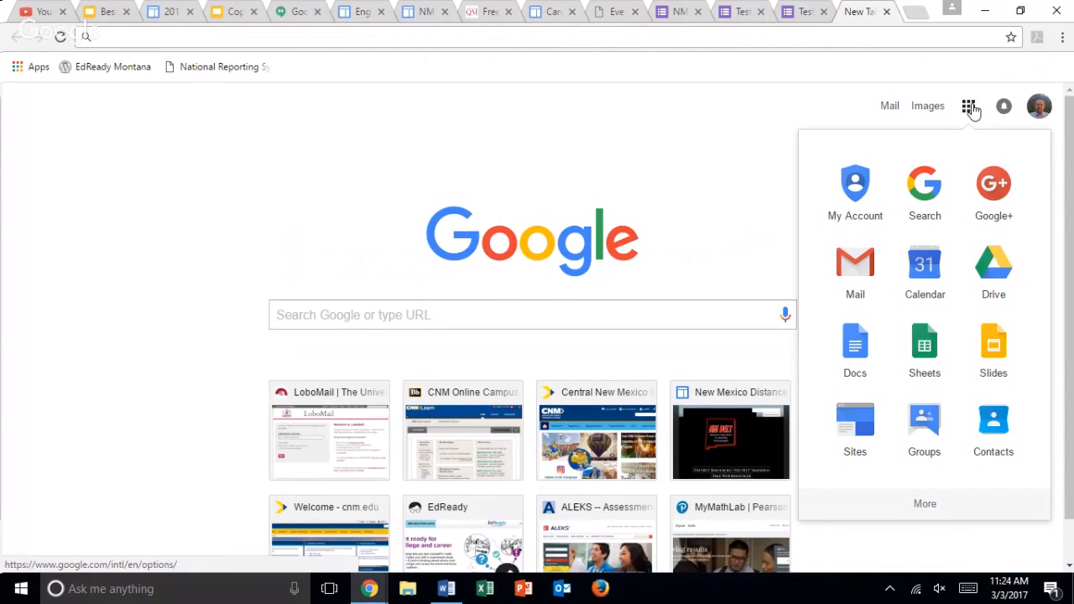
click(993, 262)
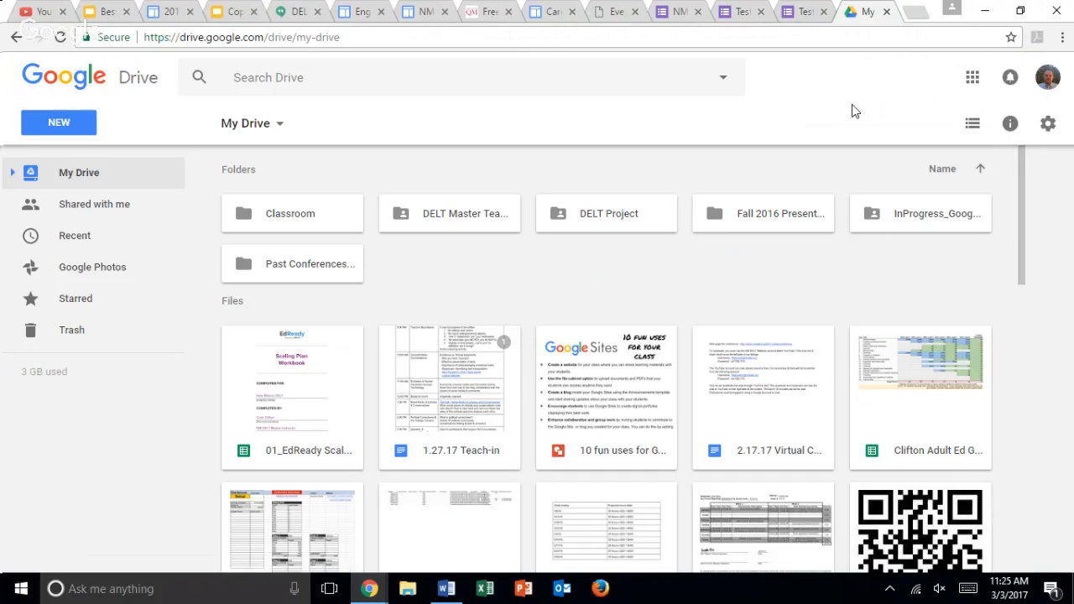
click(527, 79)
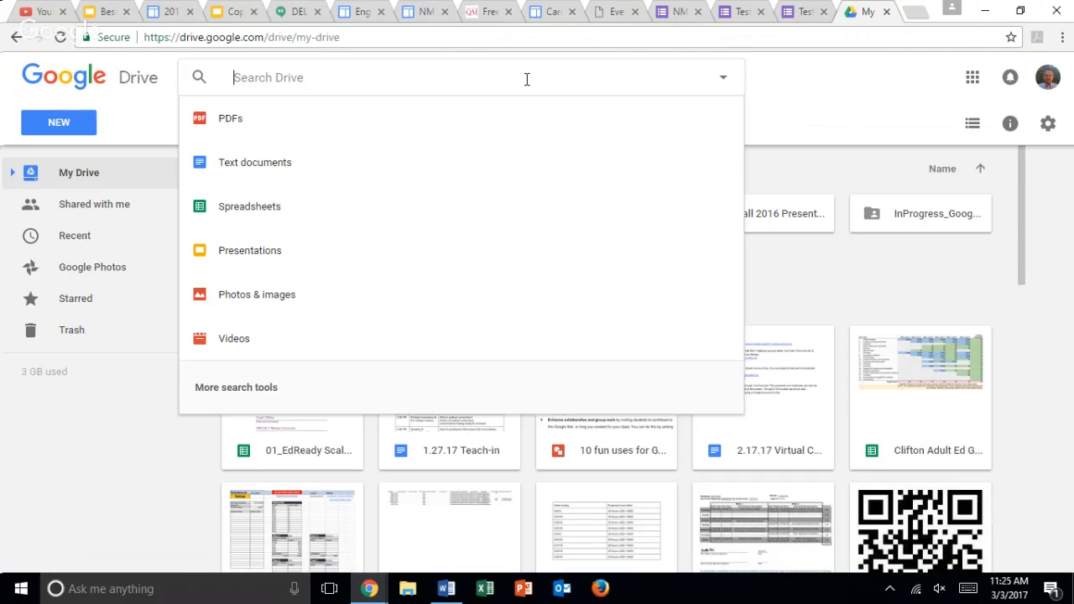
text(Test )
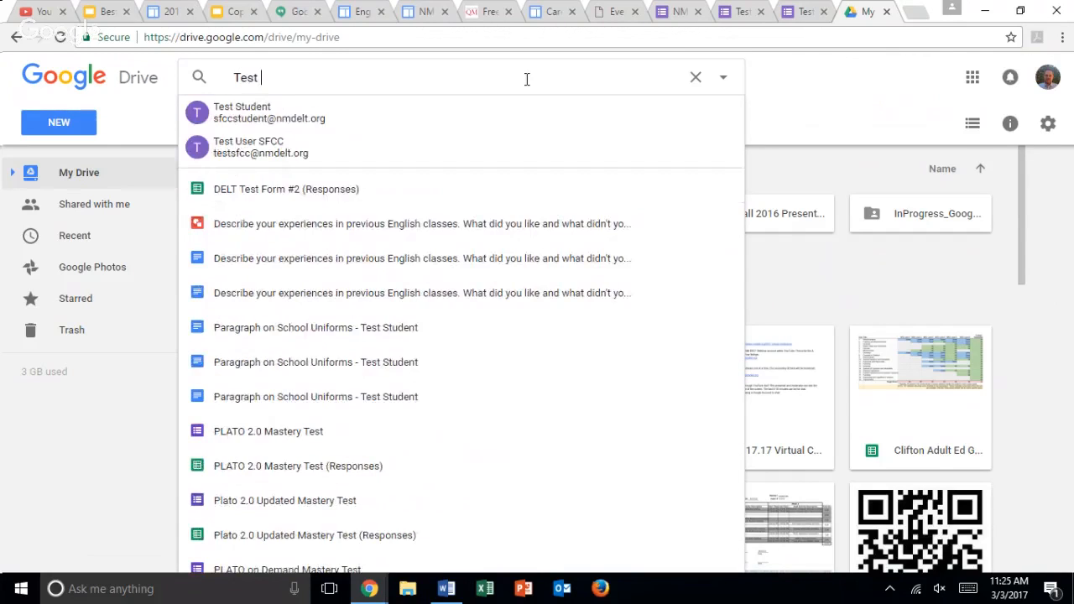
text(For)
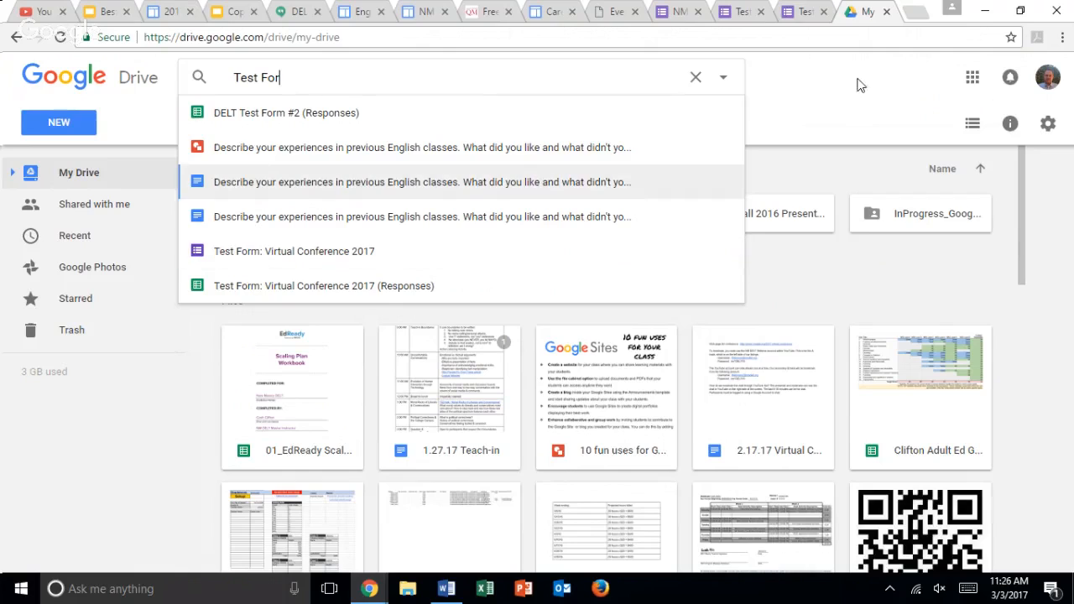
- Close the Drive and test form browser tabs, and bring up the "Copy of G Suite for Education VC 2017" presentation
click(887, 12)
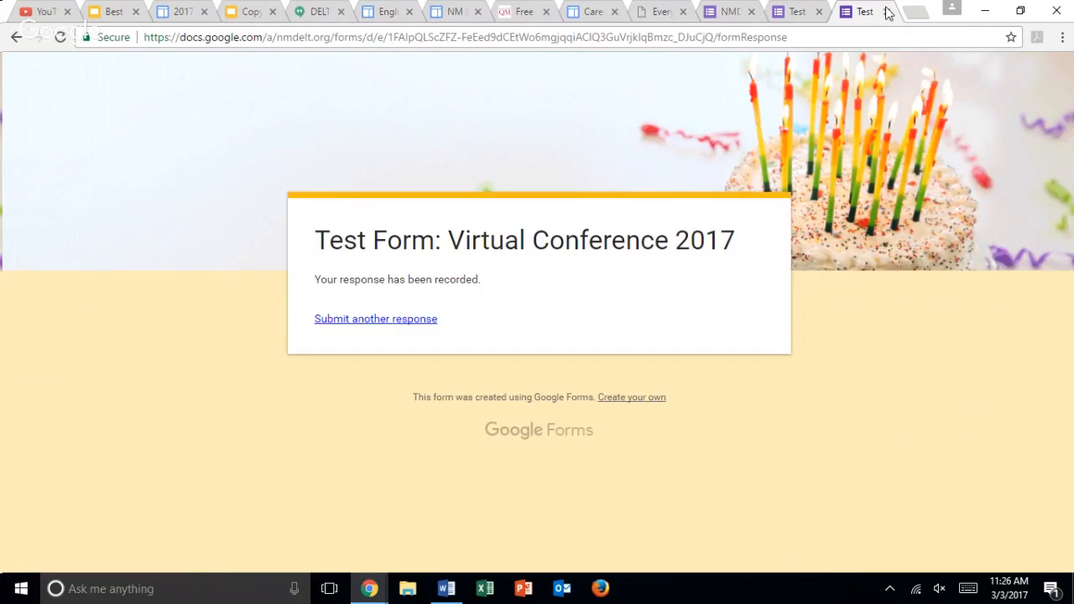
click(887, 12)
click(887, 11)
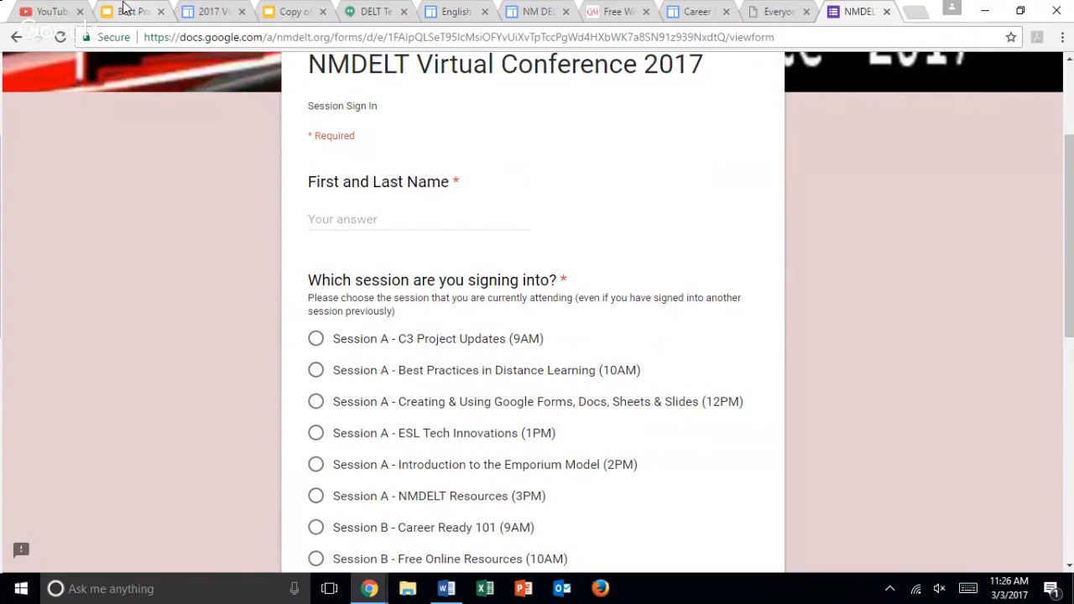
click(124, 11)
click(289, 11)
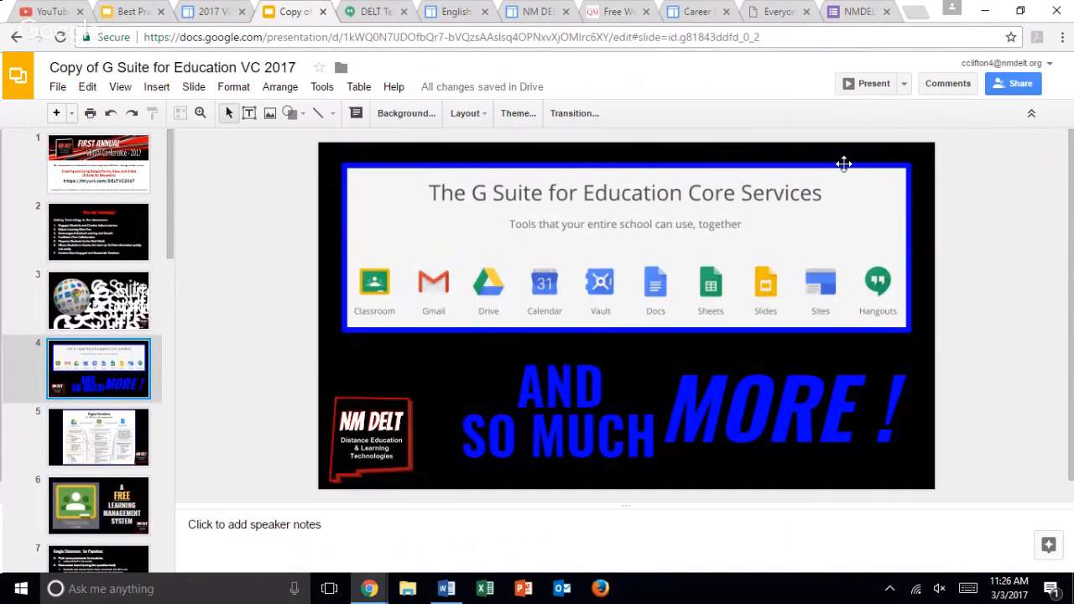
- Switch to Google Classroom at classroom.google.com in a new browser tab, and view its main navigation with the class list
click(914, 11)
click(916, 12)
text(classroom.google.com)
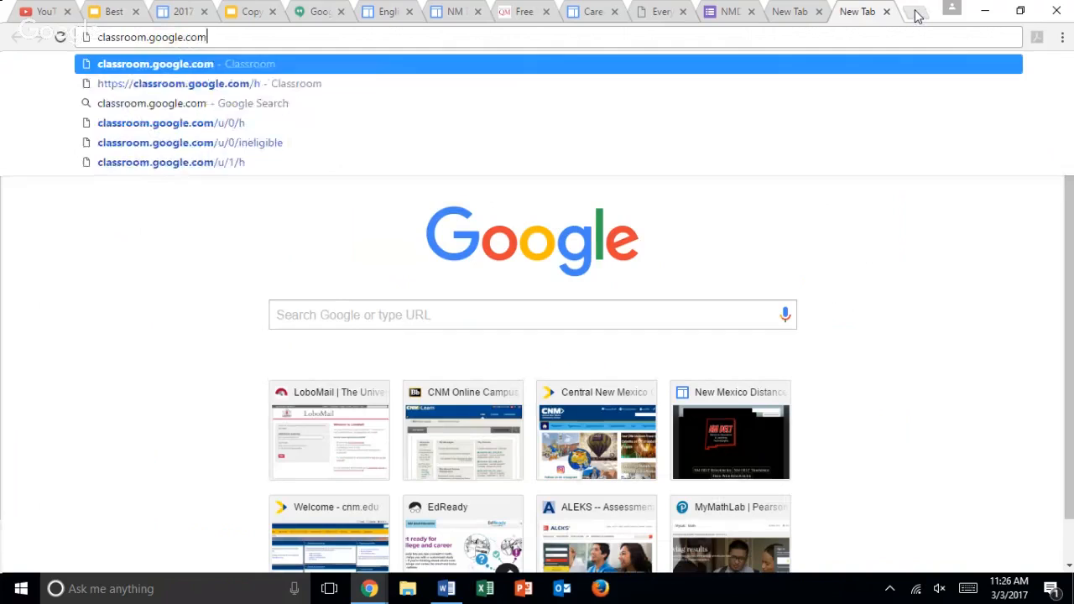
key(Return)
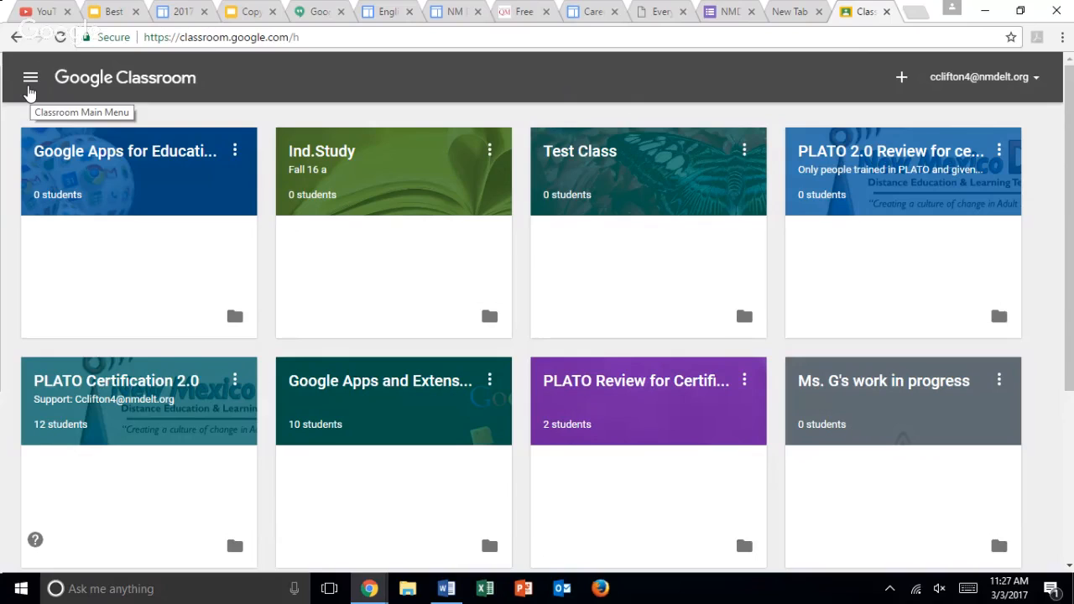
click(29, 84)
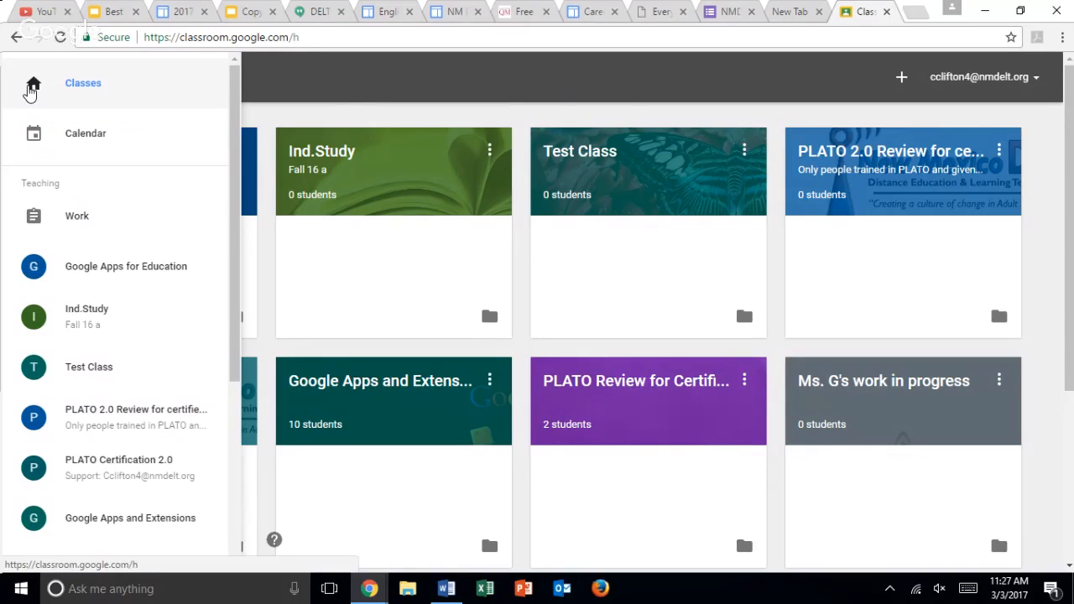
click(341, 99)
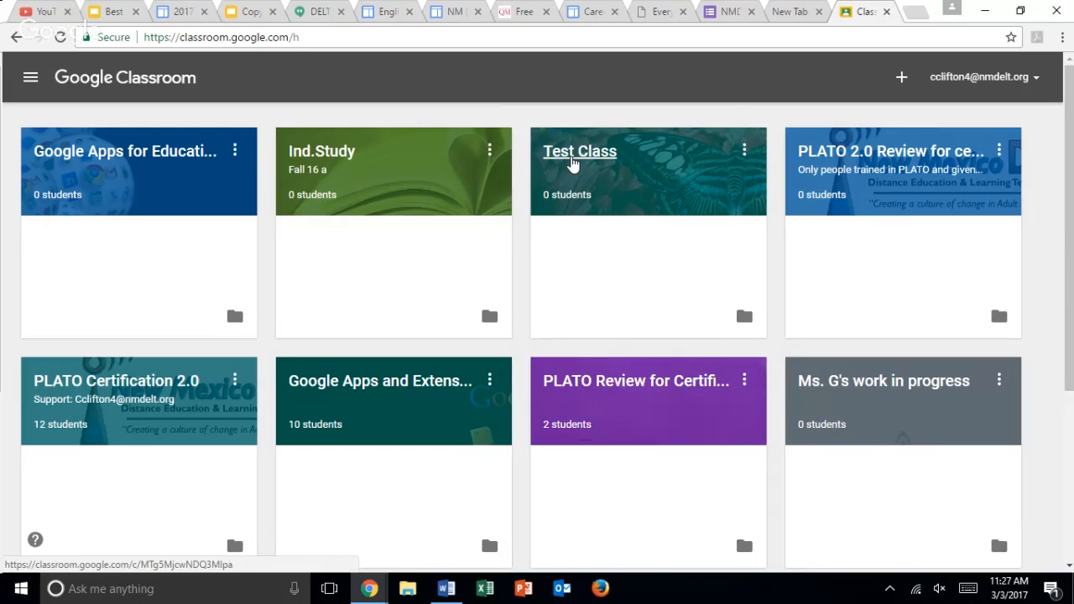
- View the class code prompt for joining a class, and dismiss it without joining
click(900, 80)
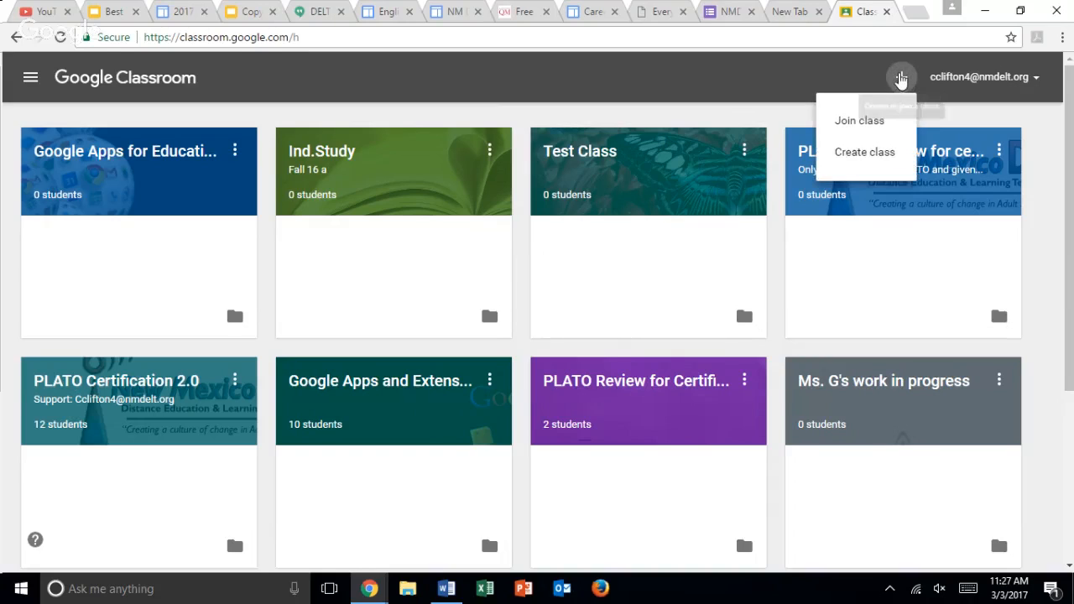
click(854, 124)
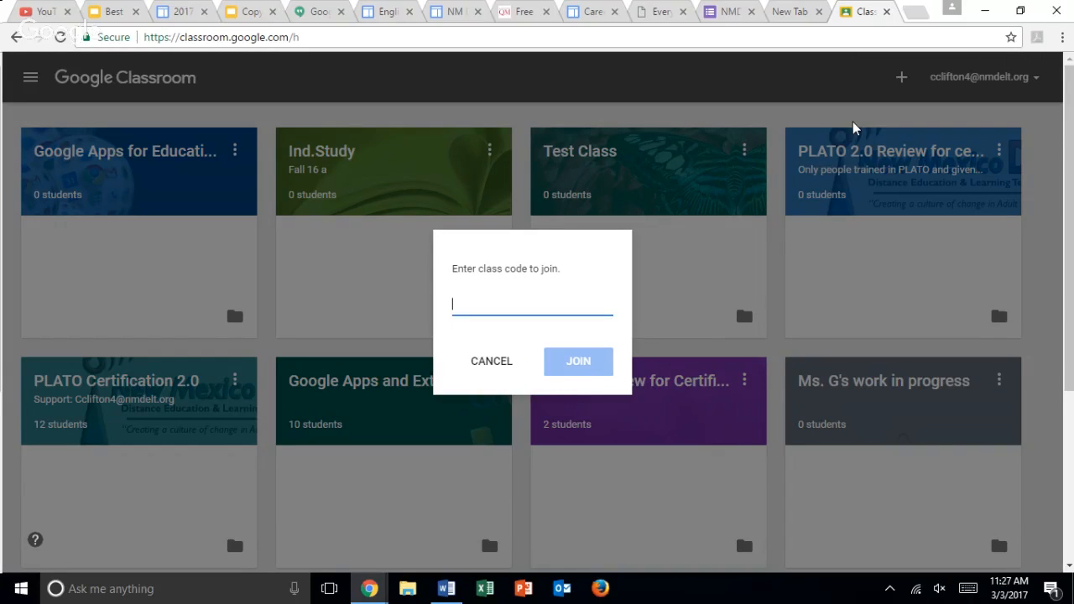
click(716, 115)
click(505, 370)
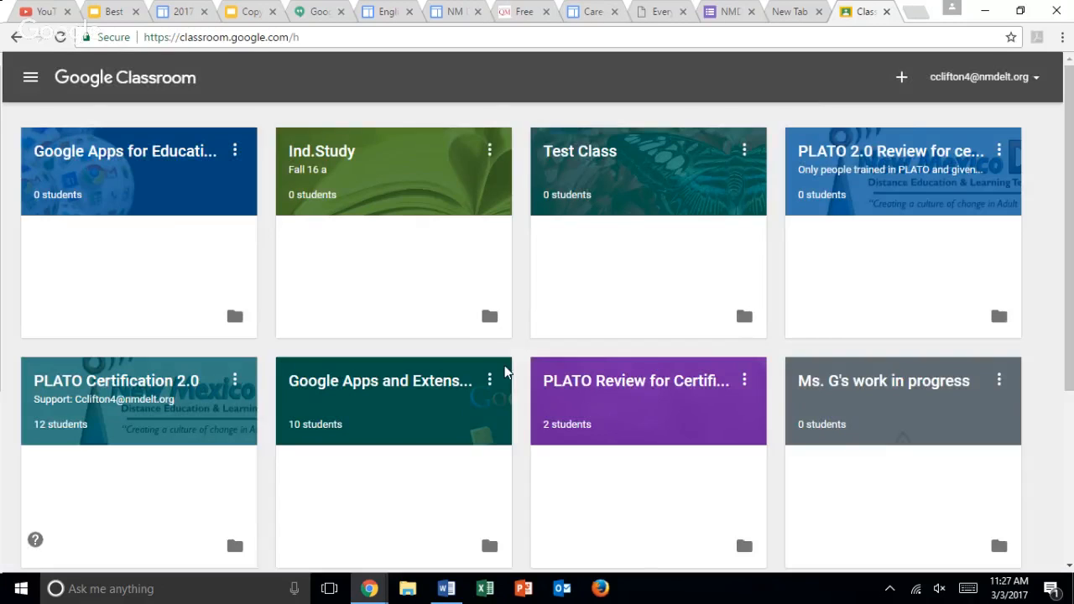
- Create a class named "Test Class for 2017 VC", leaving the section and subject blank
click(901, 77)
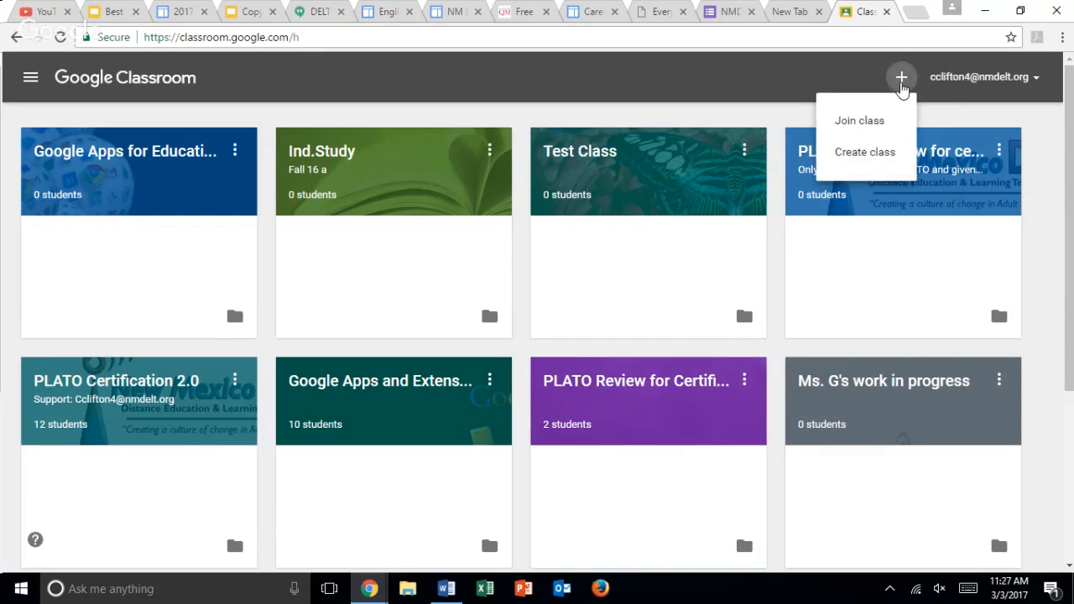
click(871, 162)
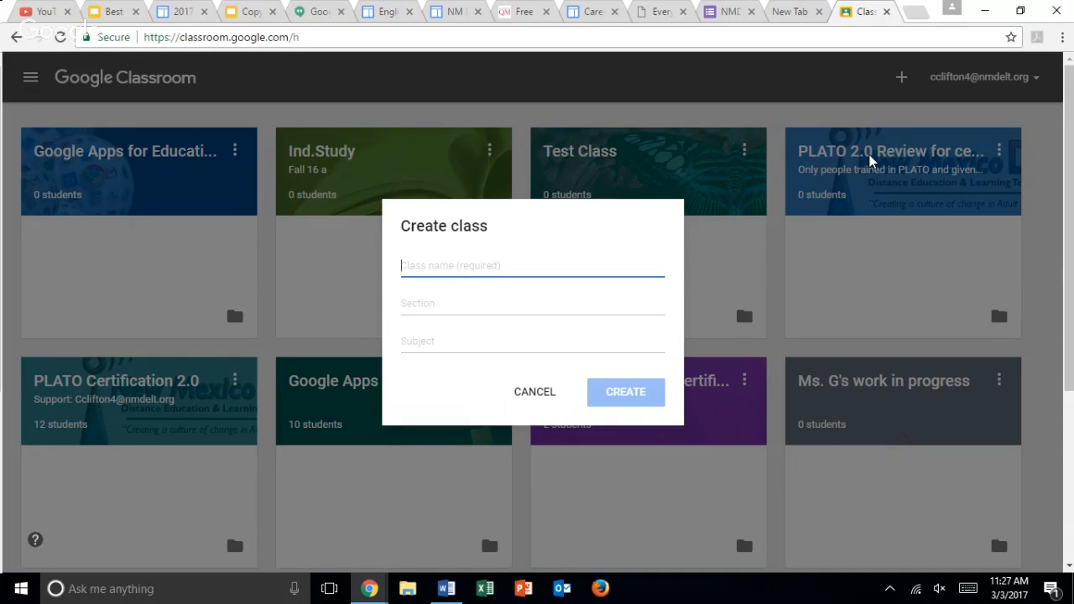
text(Test C)
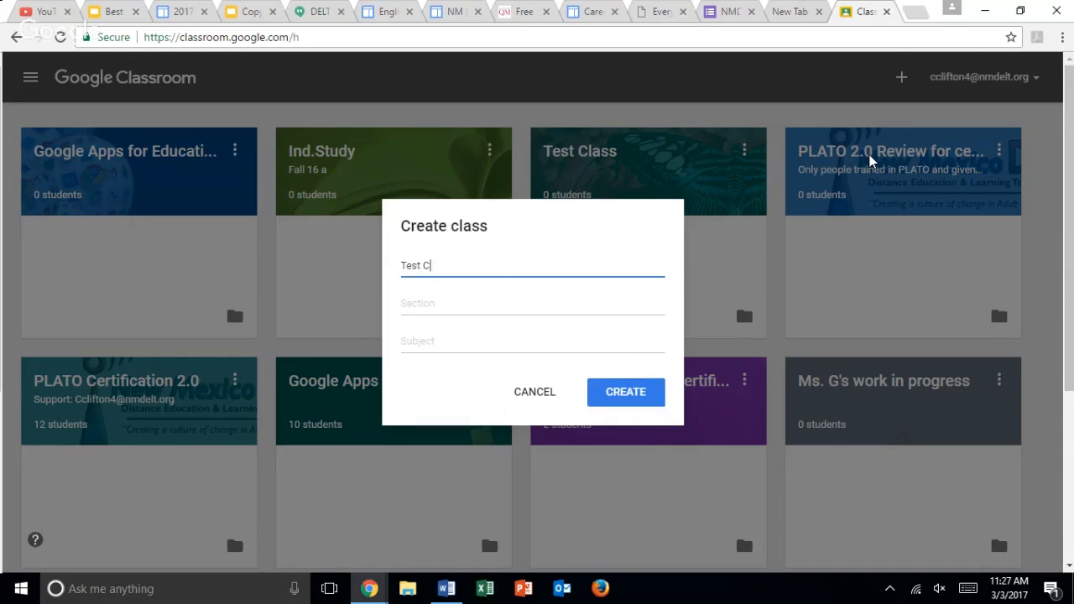
text(lass for 2017 VC)
click(497, 318)
click(517, 344)
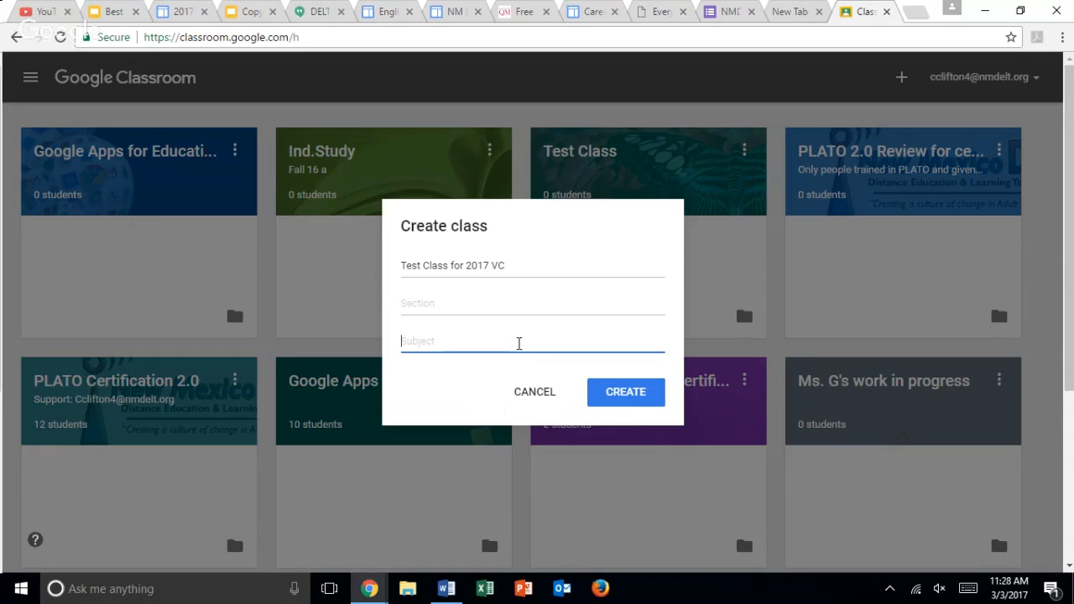
click(622, 402)
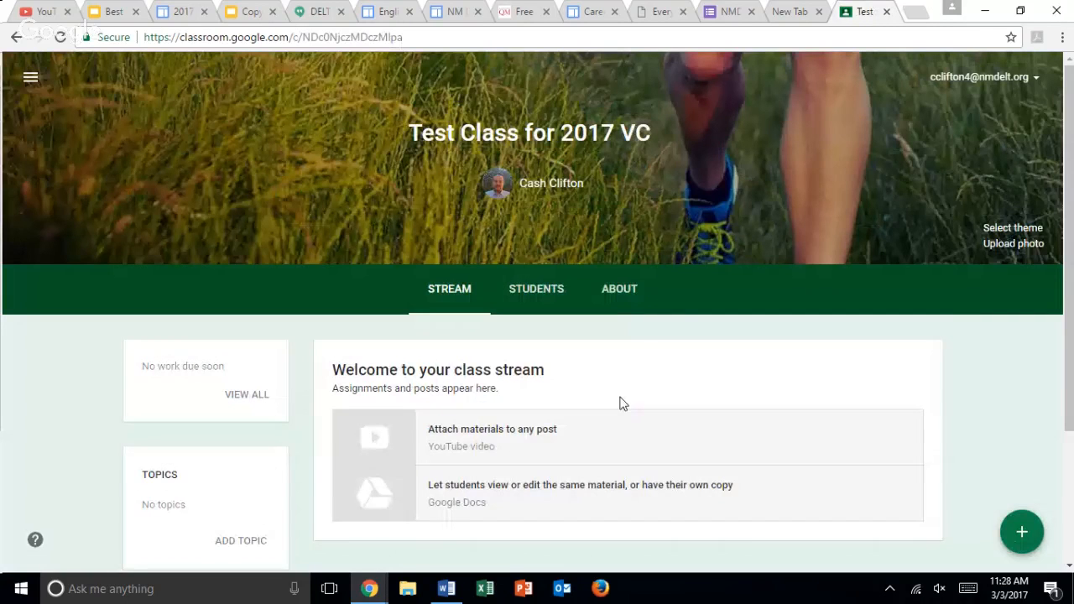
- Highlight the class code among the new class's student settings, and bring up the contact search for inviting students
scroll(620, 403, down, 2)
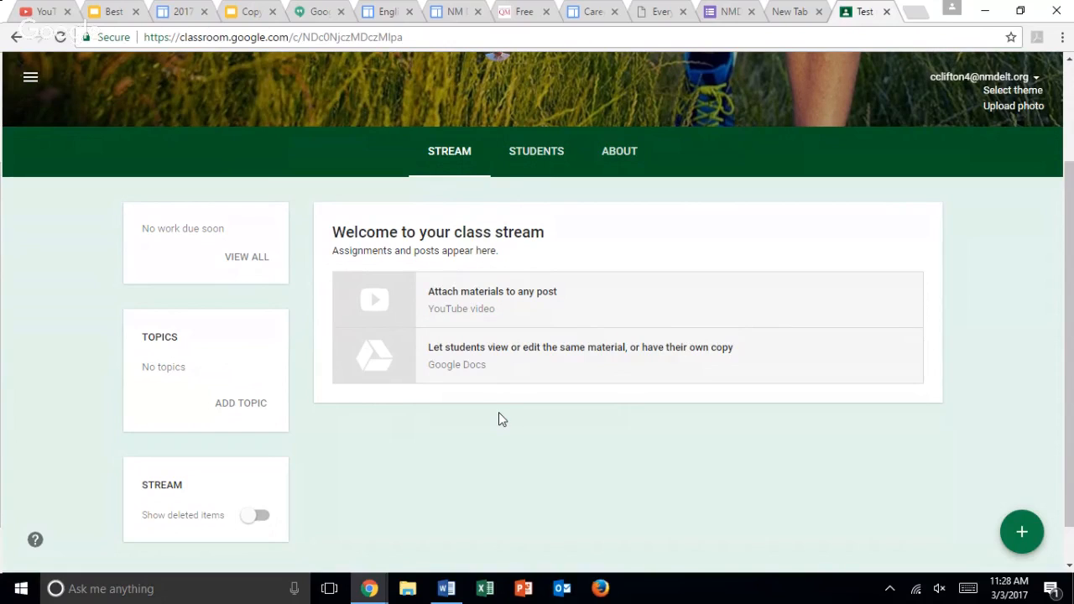
click(544, 168)
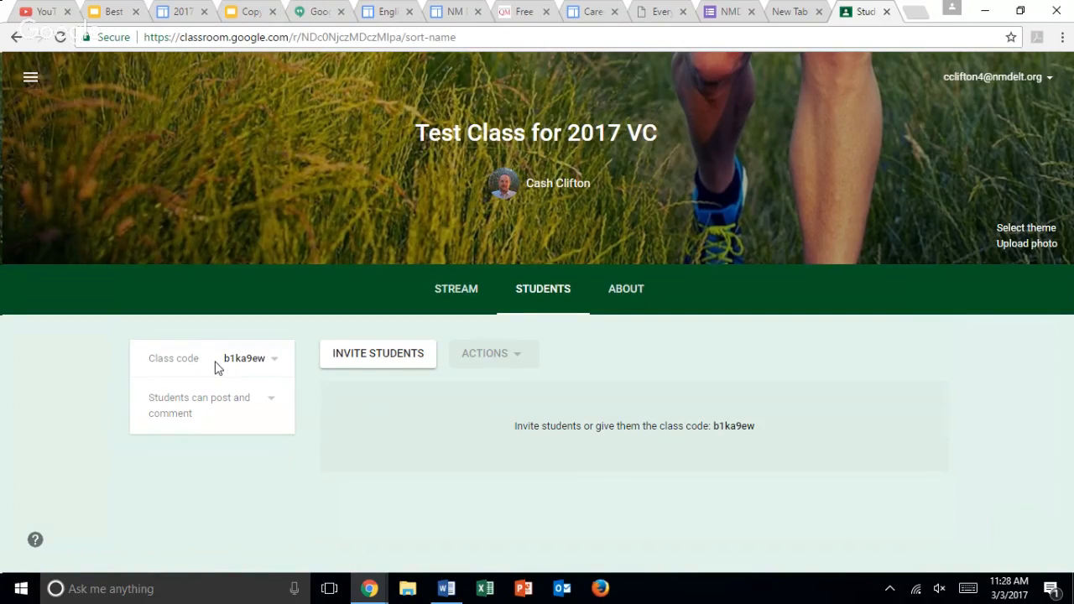
drag(223, 361, 256, 371)
click(183, 363)
click(343, 355)
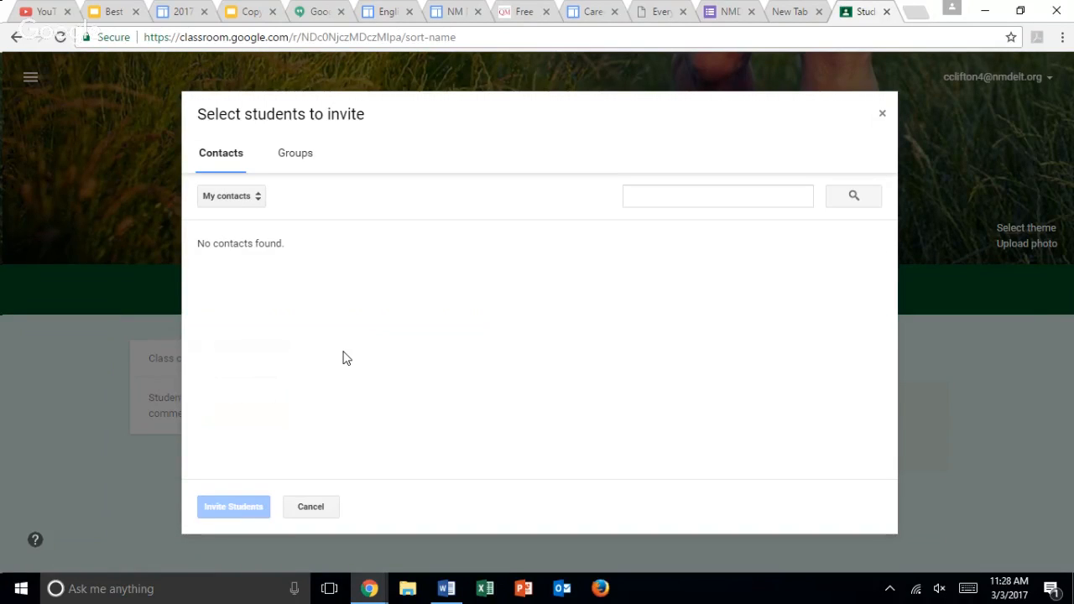
click(717, 191)
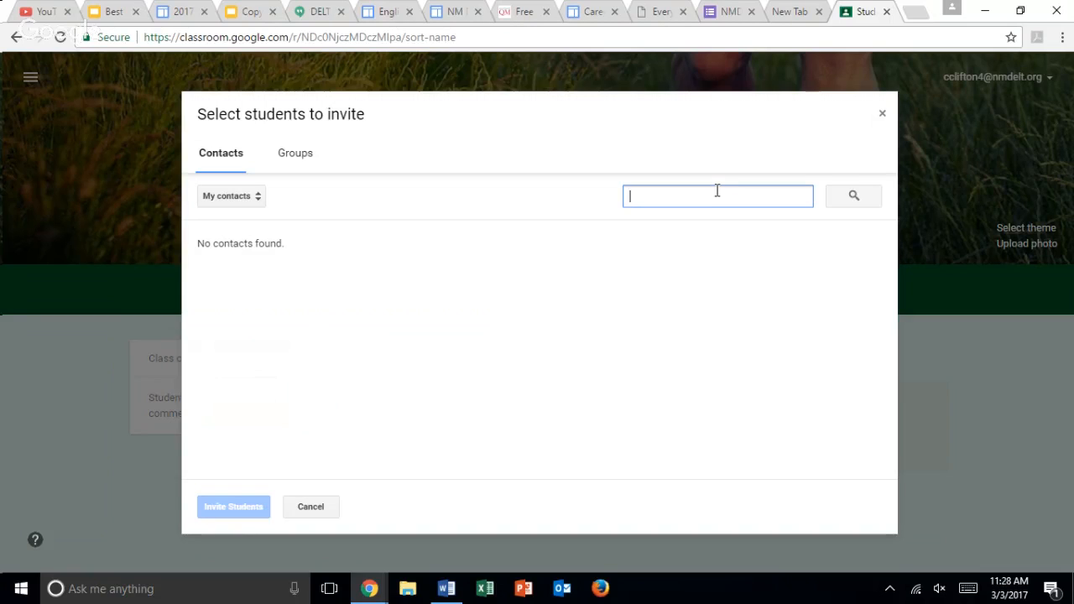
- View the "Request for NM DELT Account" form on nmdelt.org in a new browser tab, and close the site's pages
click(912, 9)
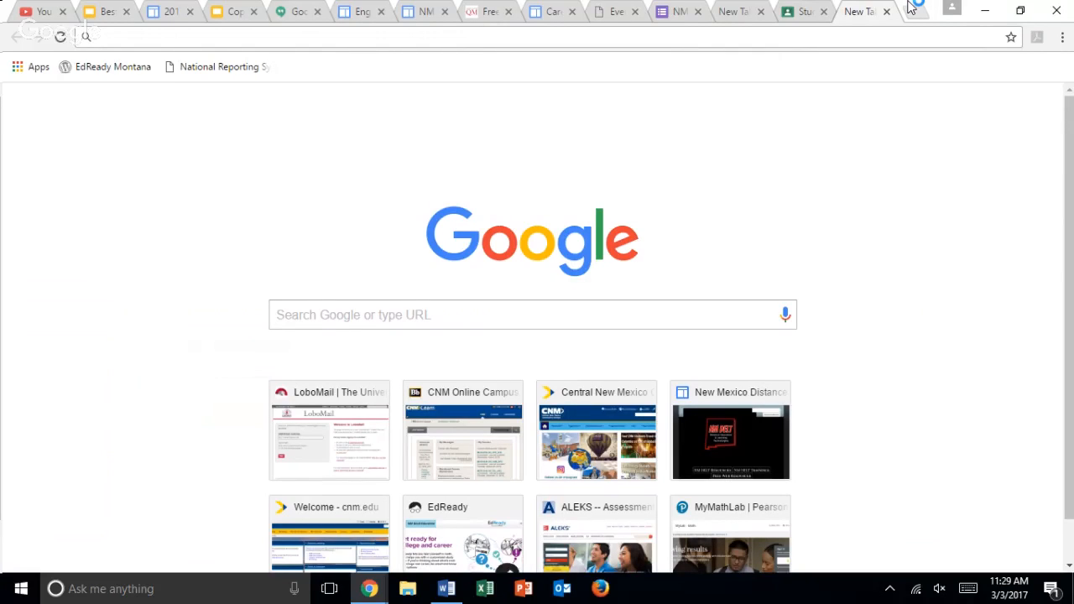
text(nmdelt.org)
key(Return)
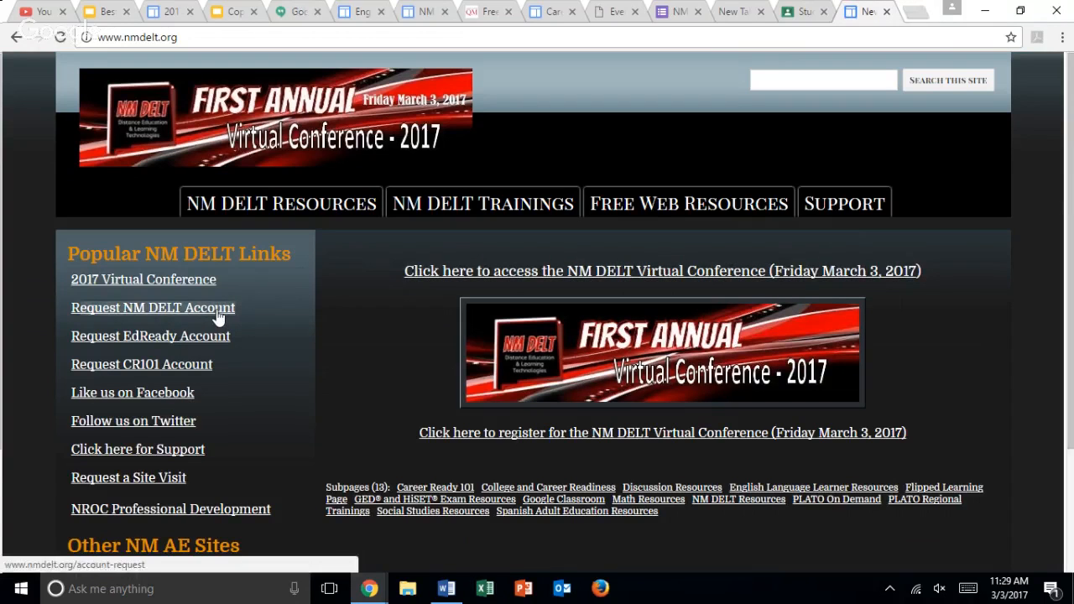
click(218, 310)
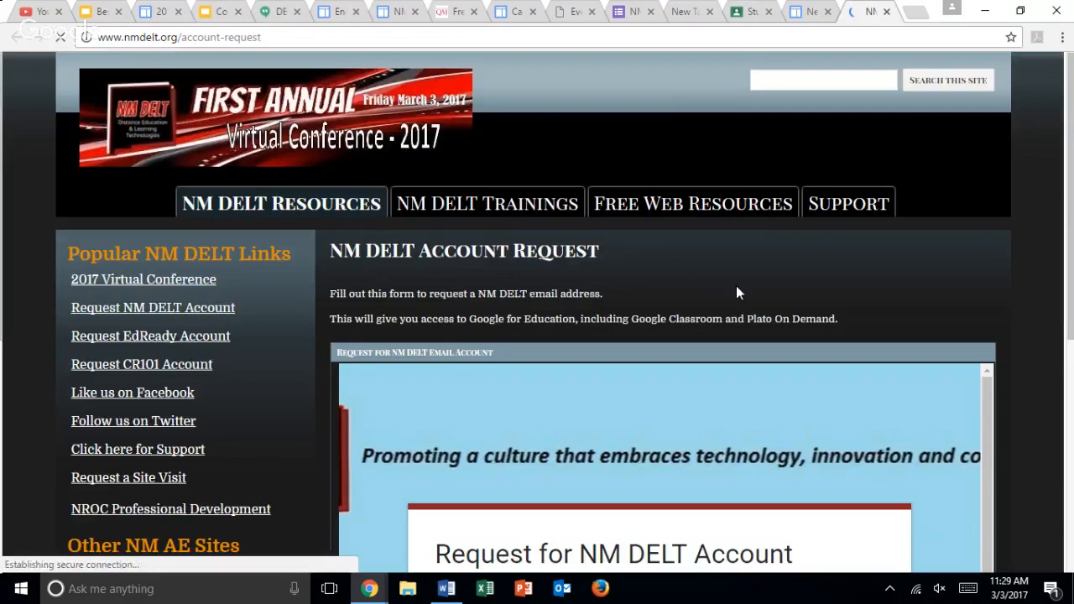
drag(1071, 202, 1072, 315)
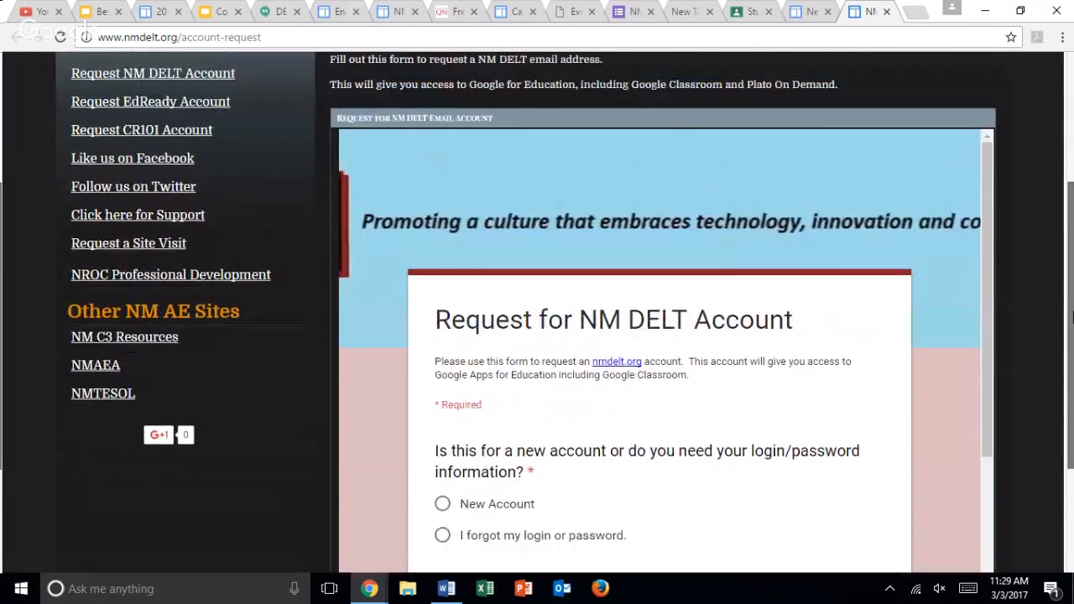
scroll(914, 53, down, 1)
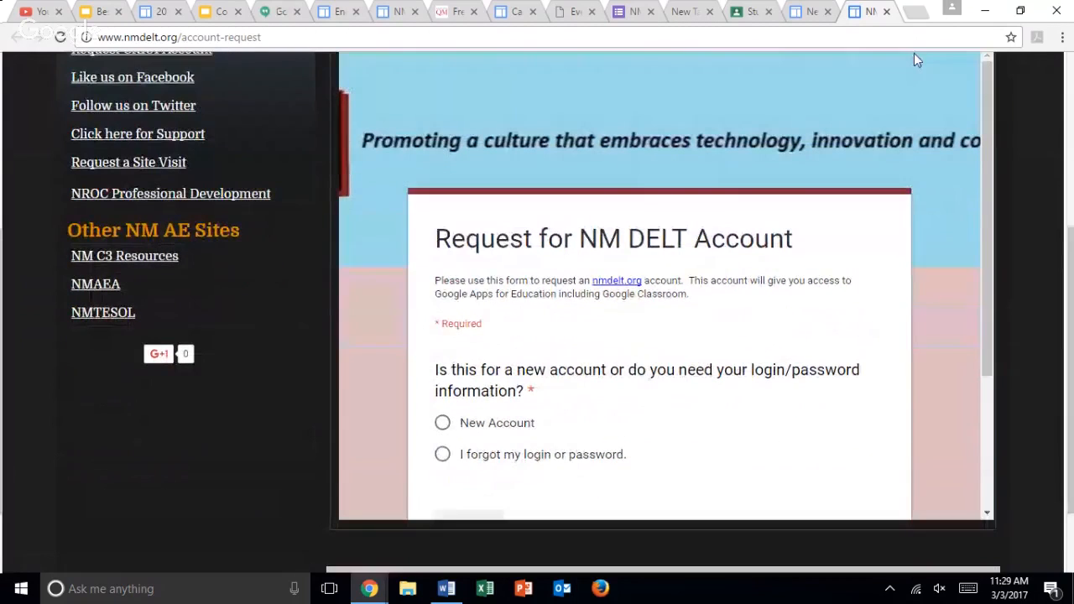
click(883, 13)
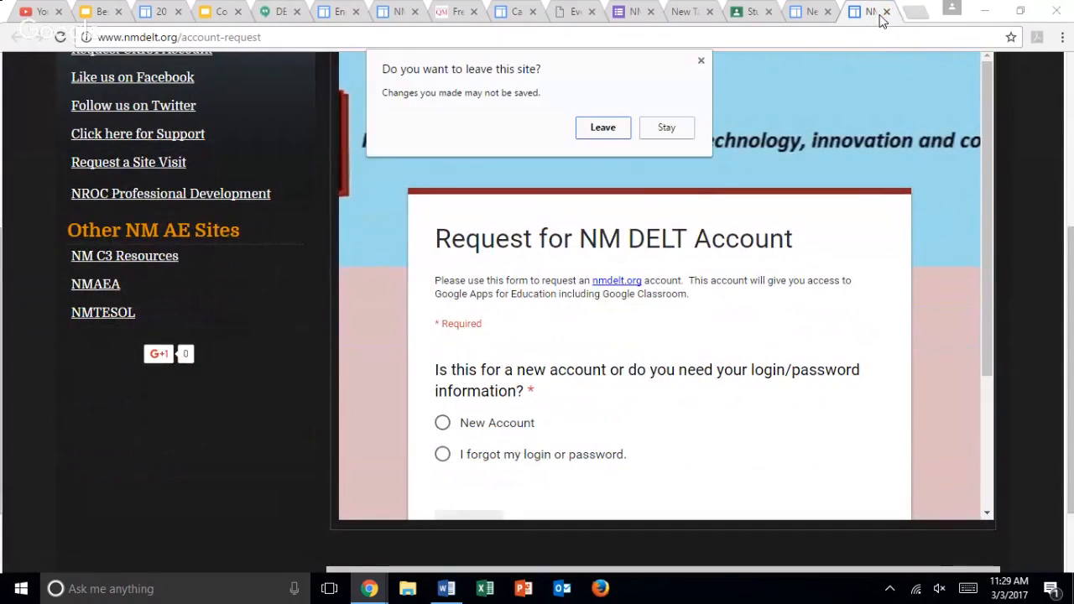
click(604, 127)
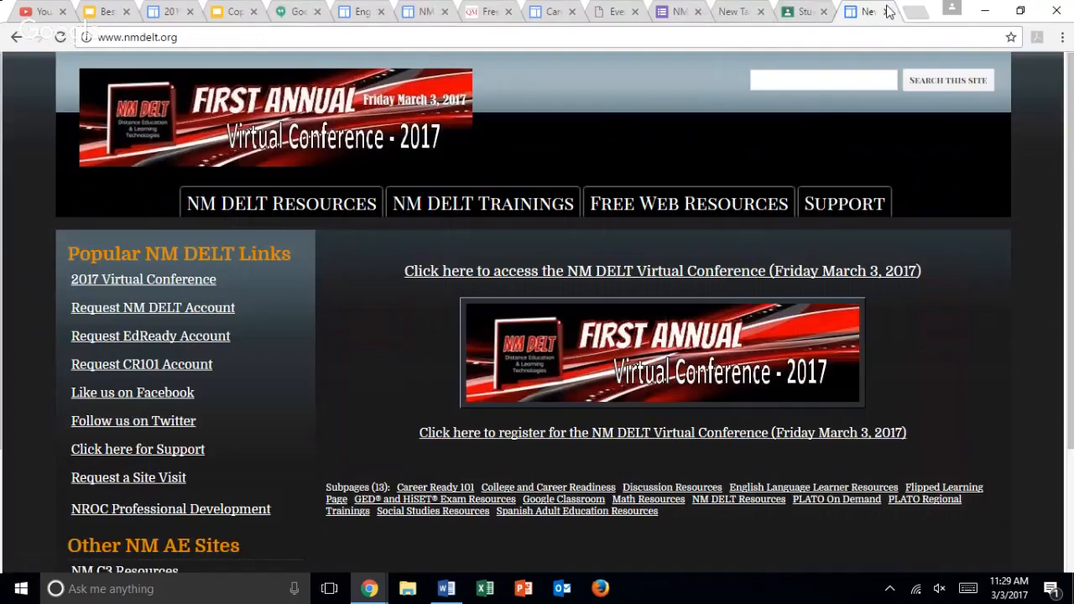
click(888, 11)
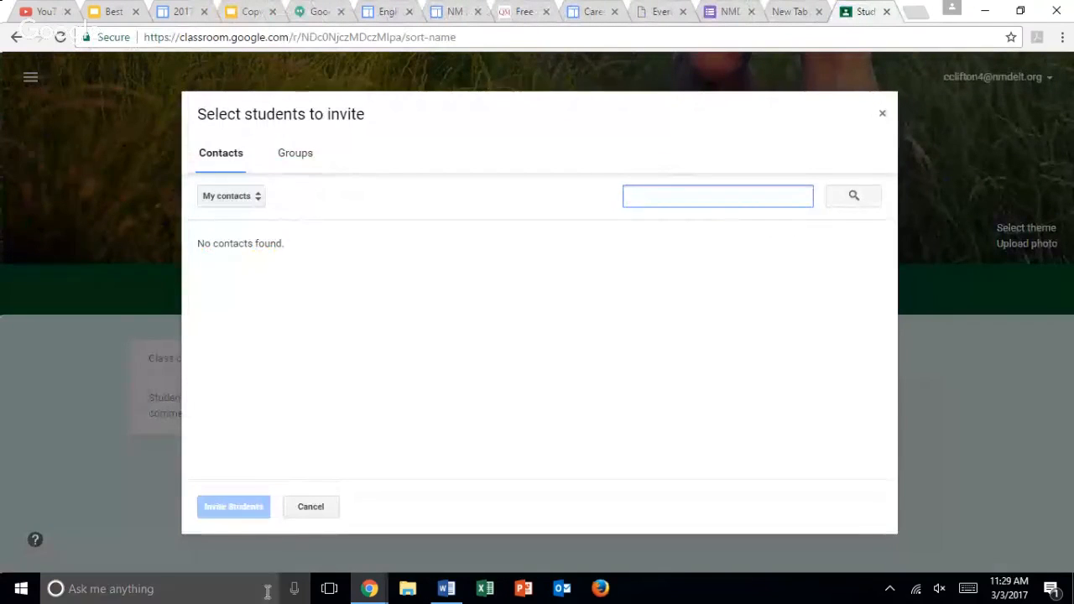
- Dismiss the student invitation and open the About page of "Test Class for 2017 VC"
click(314, 506)
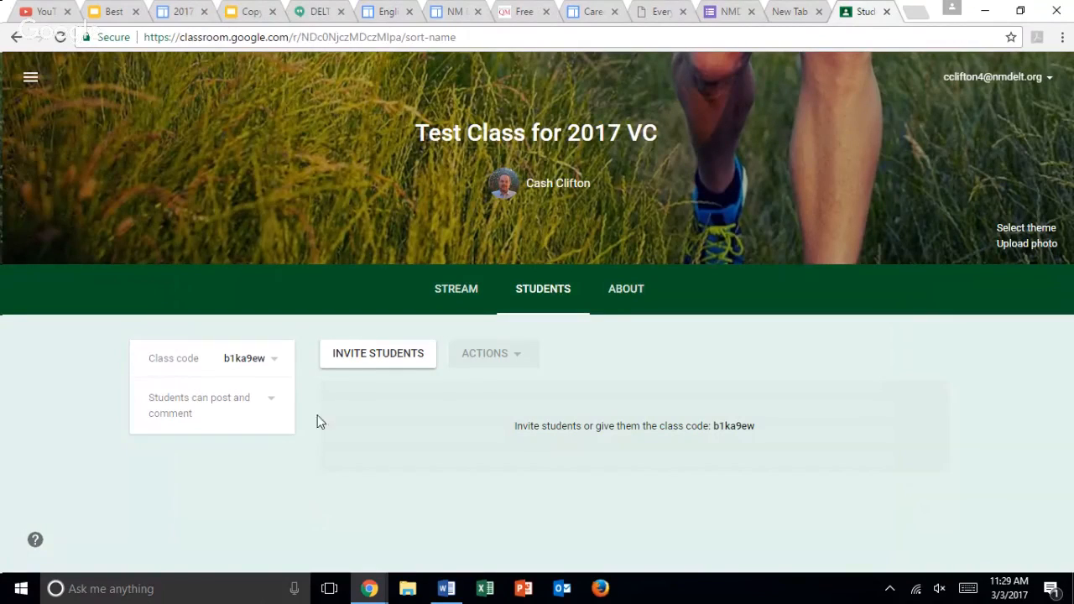
click(619, 297)
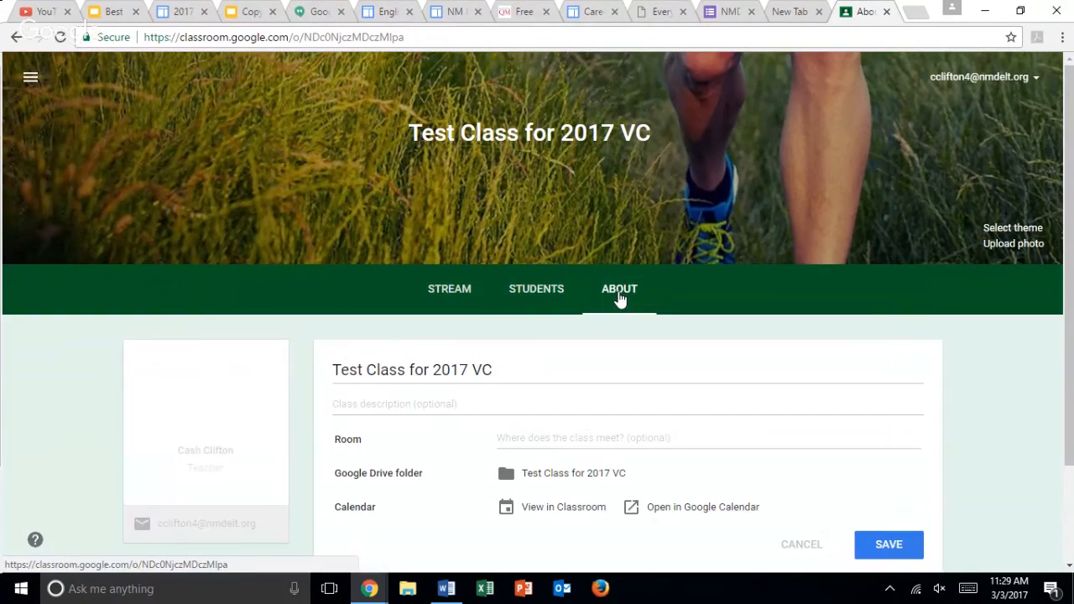
- View the class details on the About page, bring up and dismiss the teacher invitation, and close Classroom
scroll(1066, 265, down, 2)
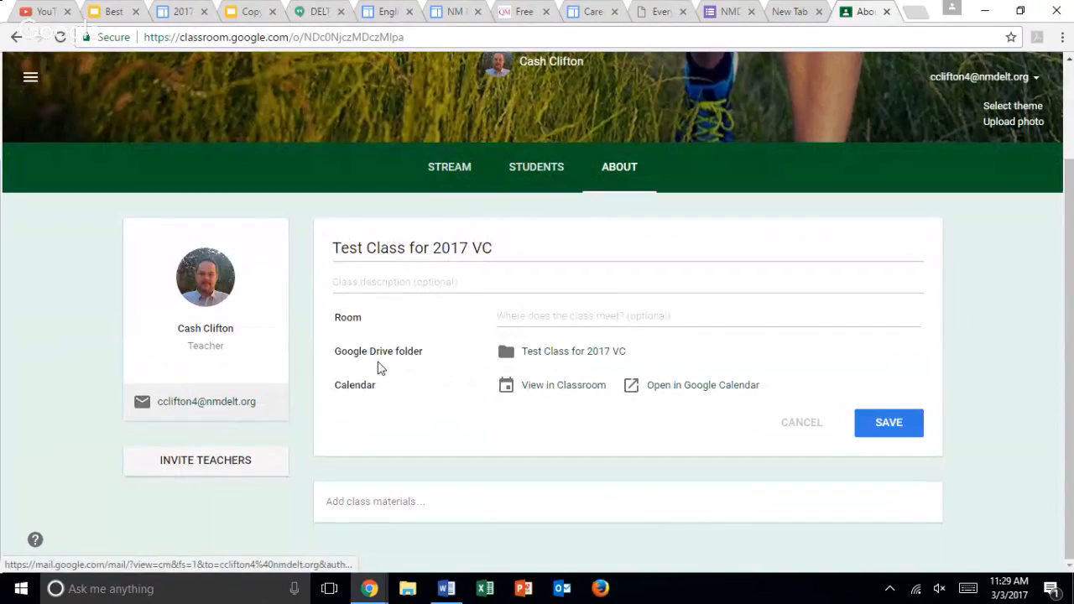
click(416, 281)
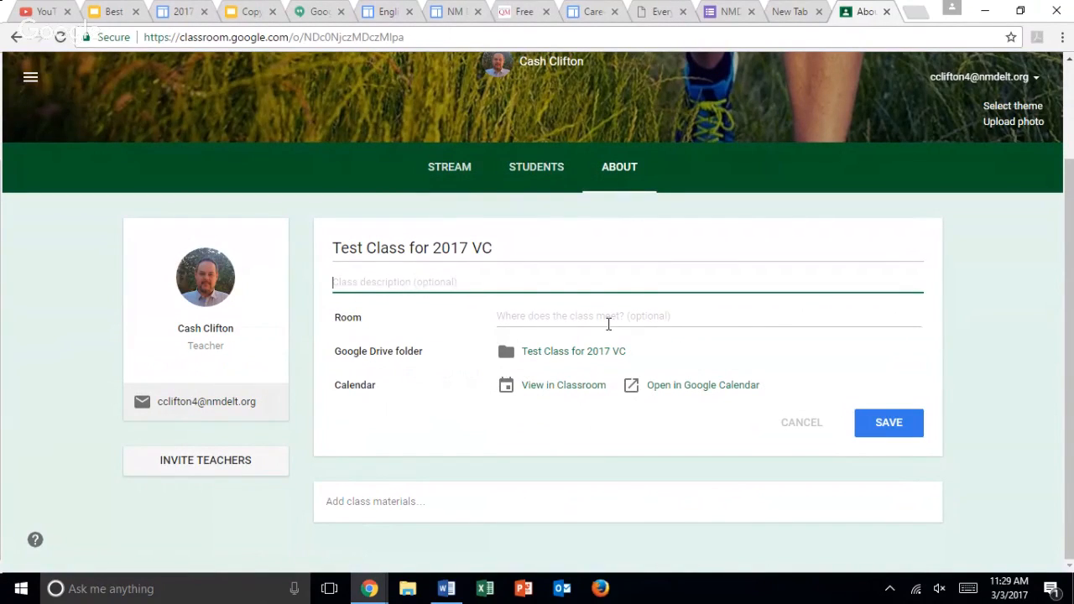
click(211, 463)
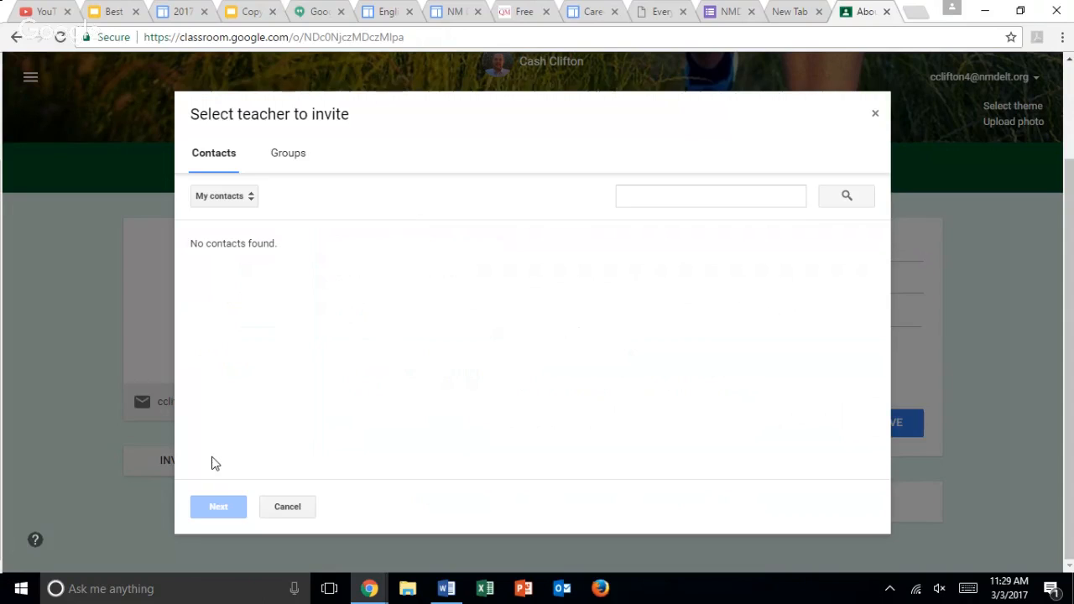
click(287, 508)
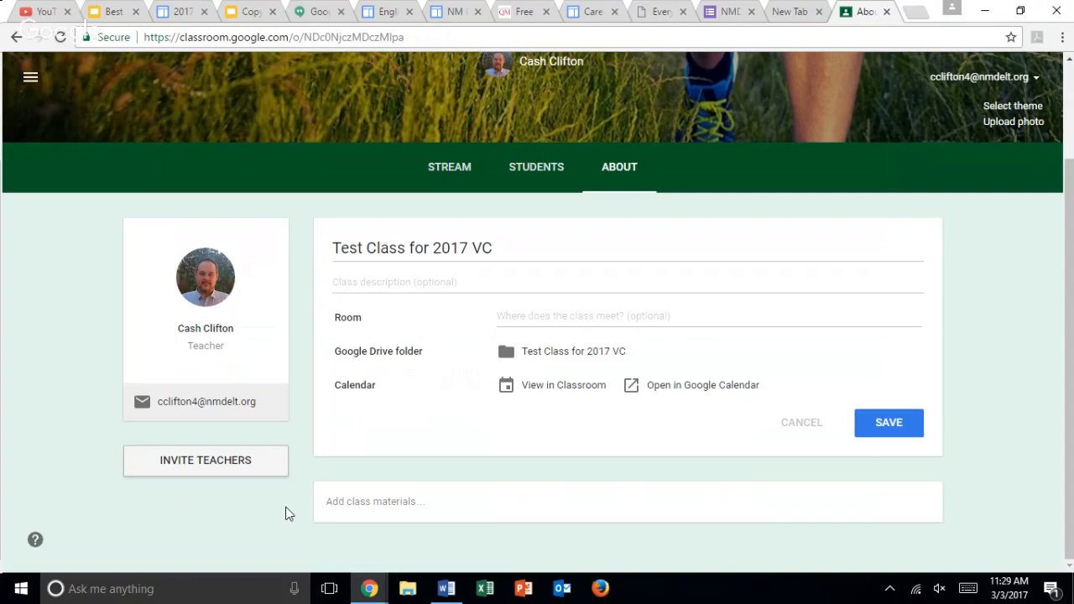
click(886, 11)
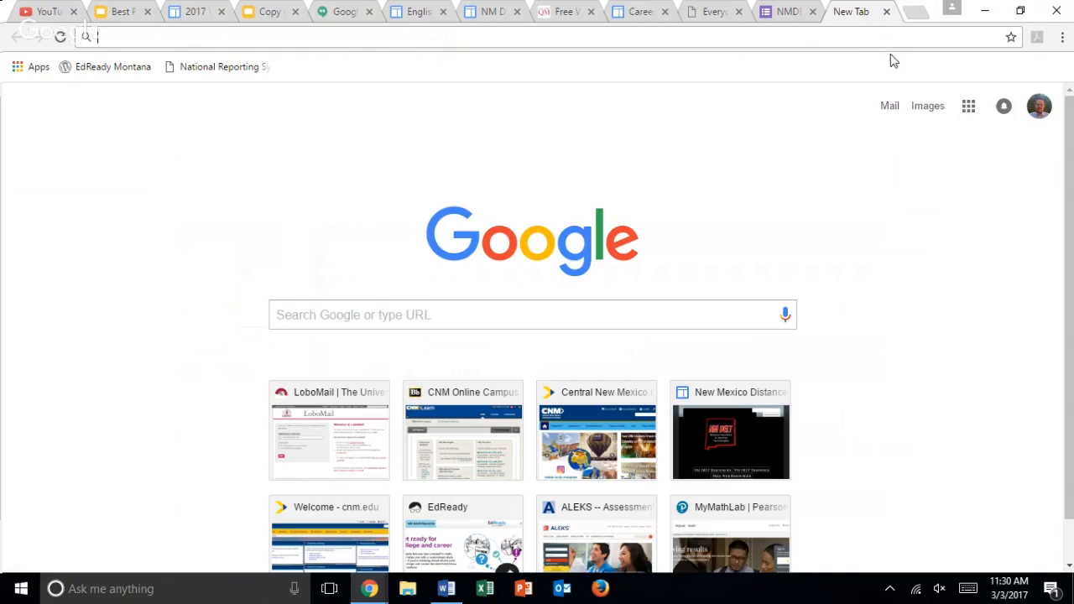
- Create a blank document in Google Docs and decline the suggestion to add notes from Keep
click(970, 107)
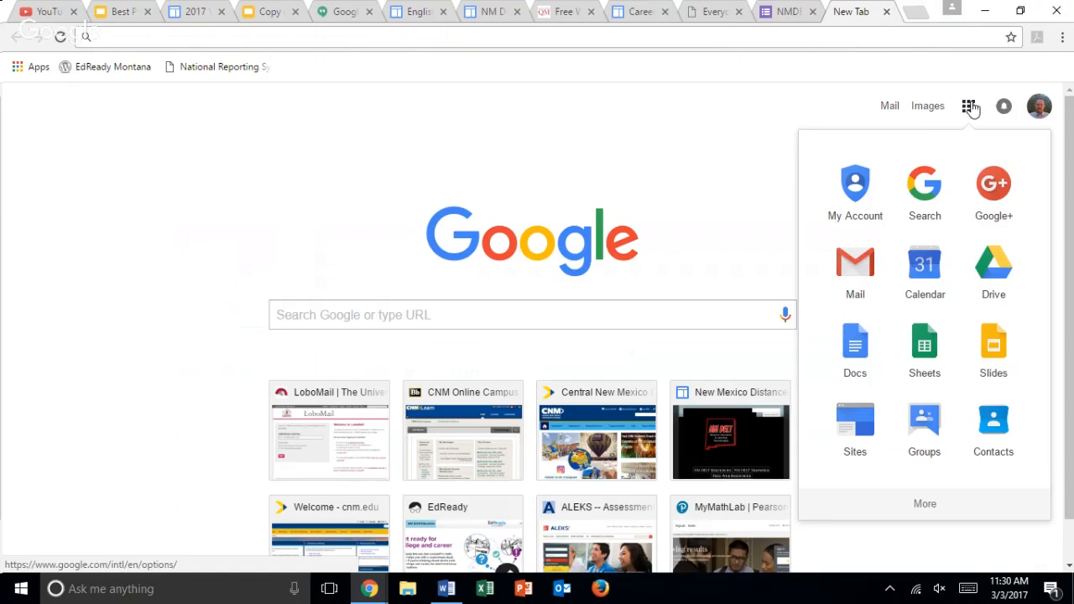
click(855, 352)
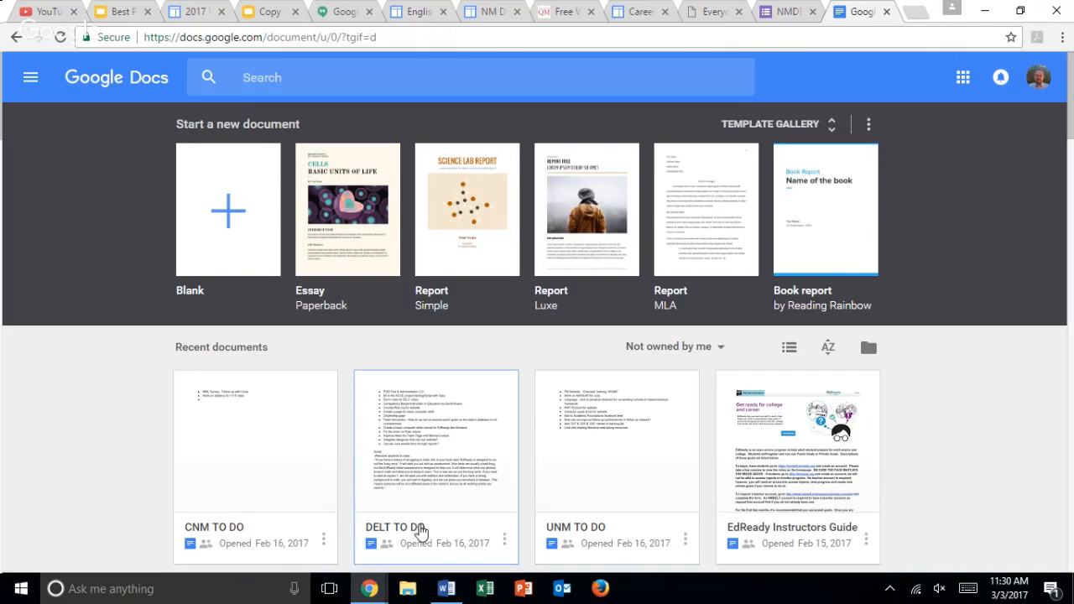
click(237, 240)
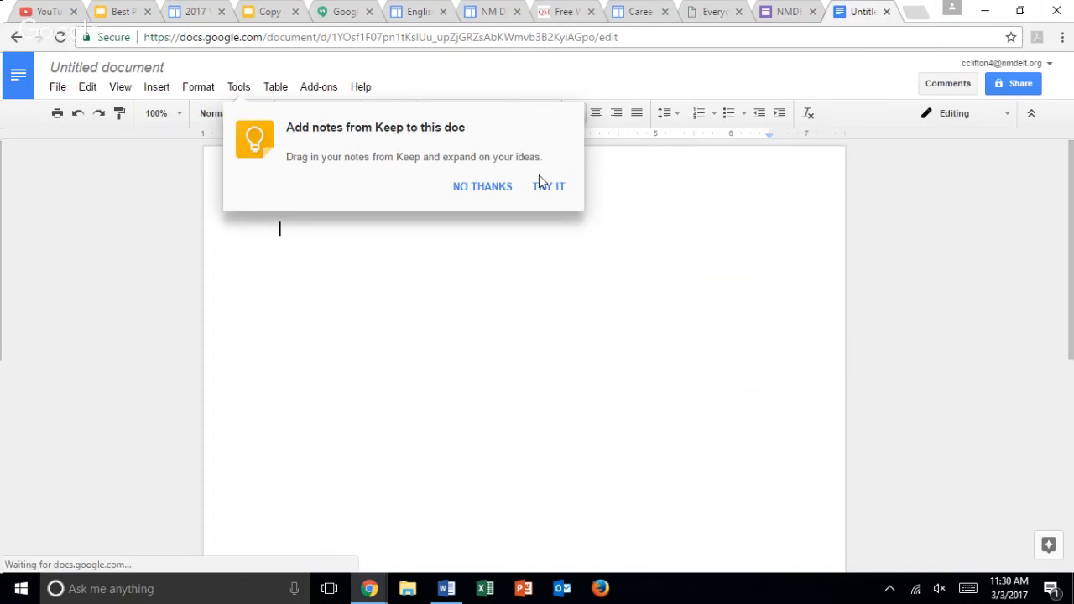
click(499, 189)
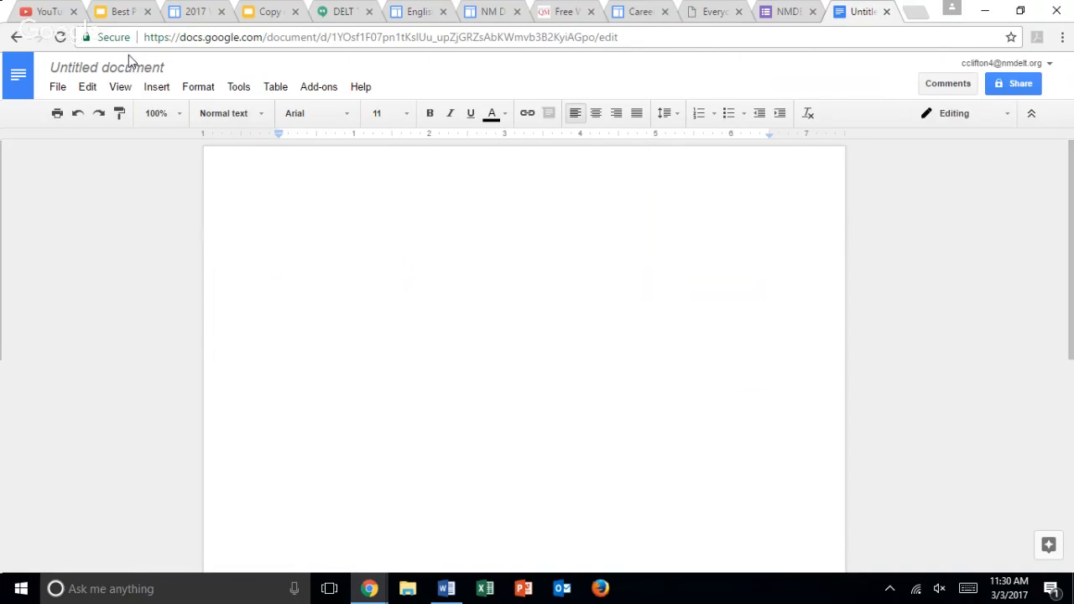
- Rename the untitled document as "Test document for 2017 VC"
click(148, 66)
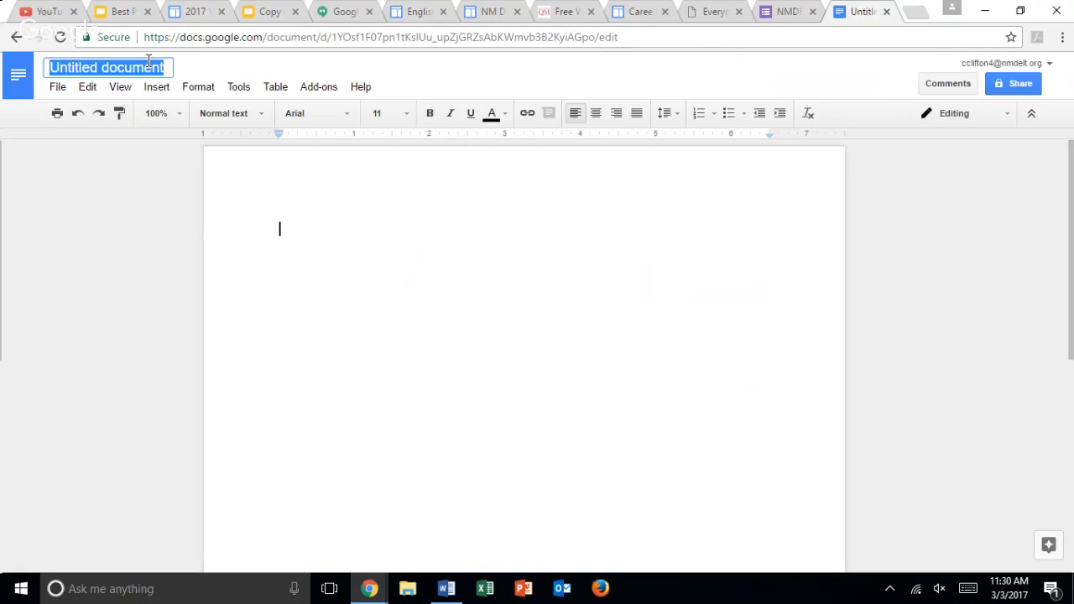
text(Te)
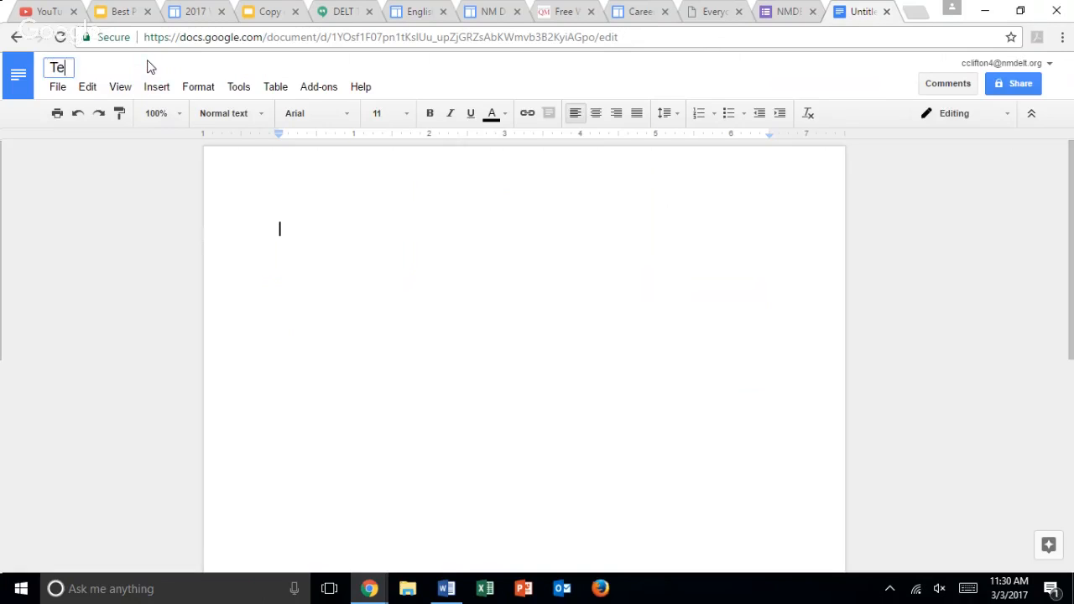
text(st document fo)
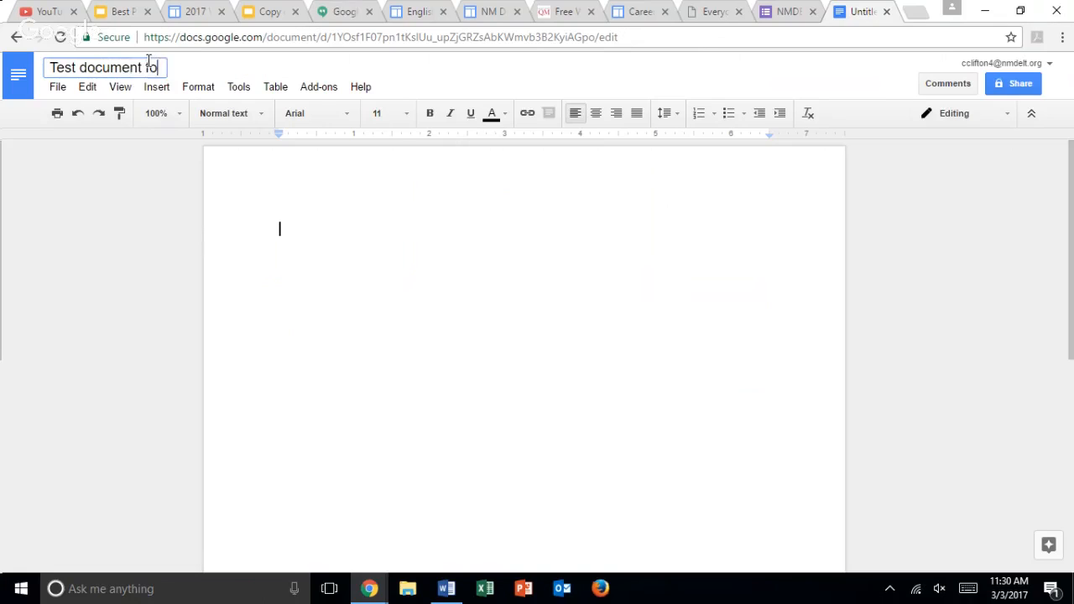
text(r 2017 VC)
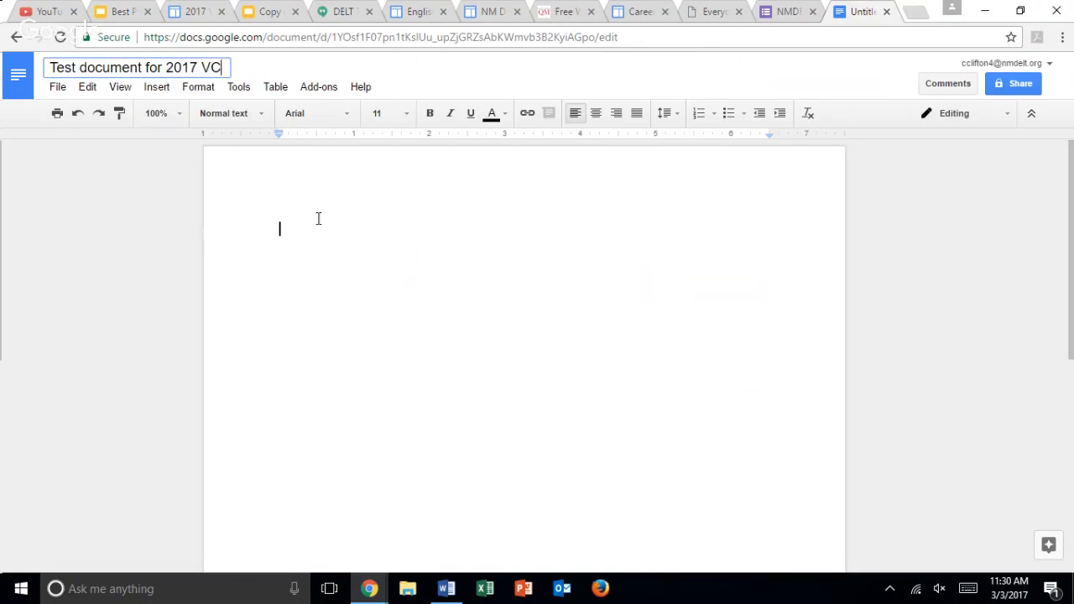
key(Return)
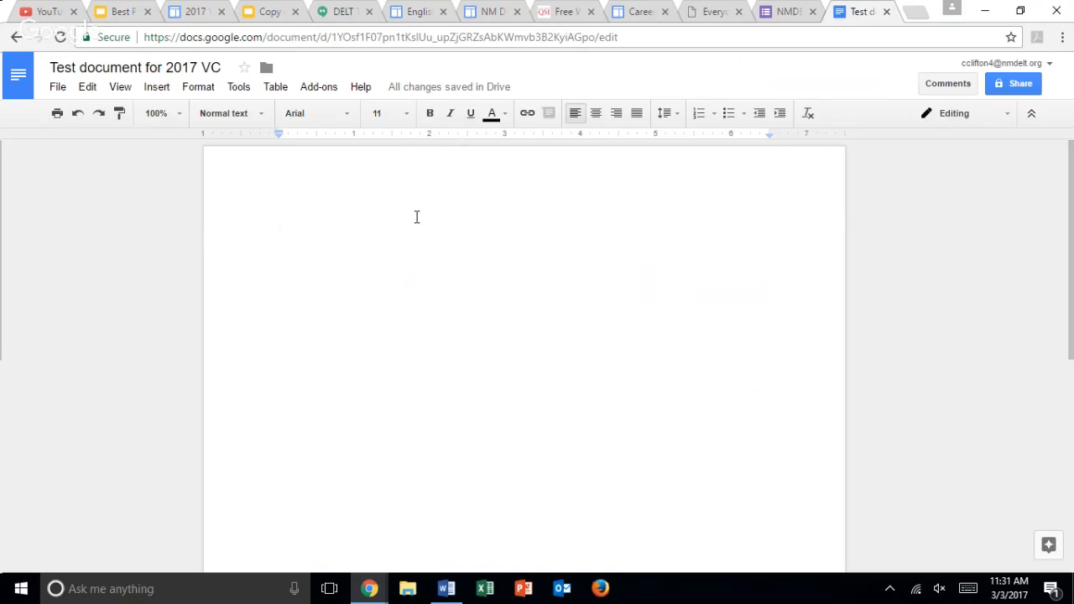
- Look through the document's file and formatting commands, and close the test document
click(57, 86)
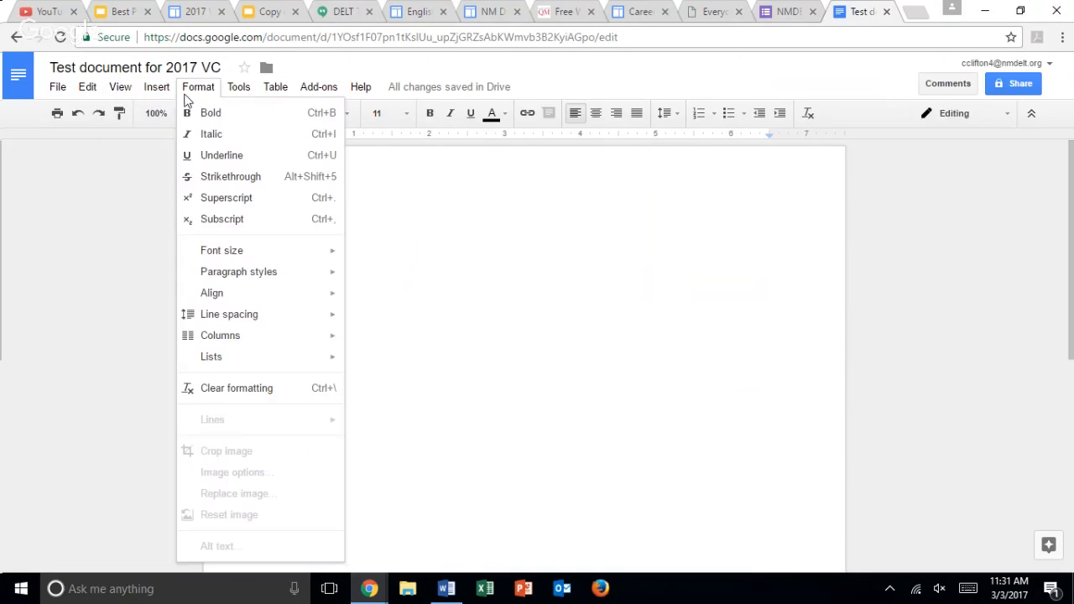
click(199, 93)
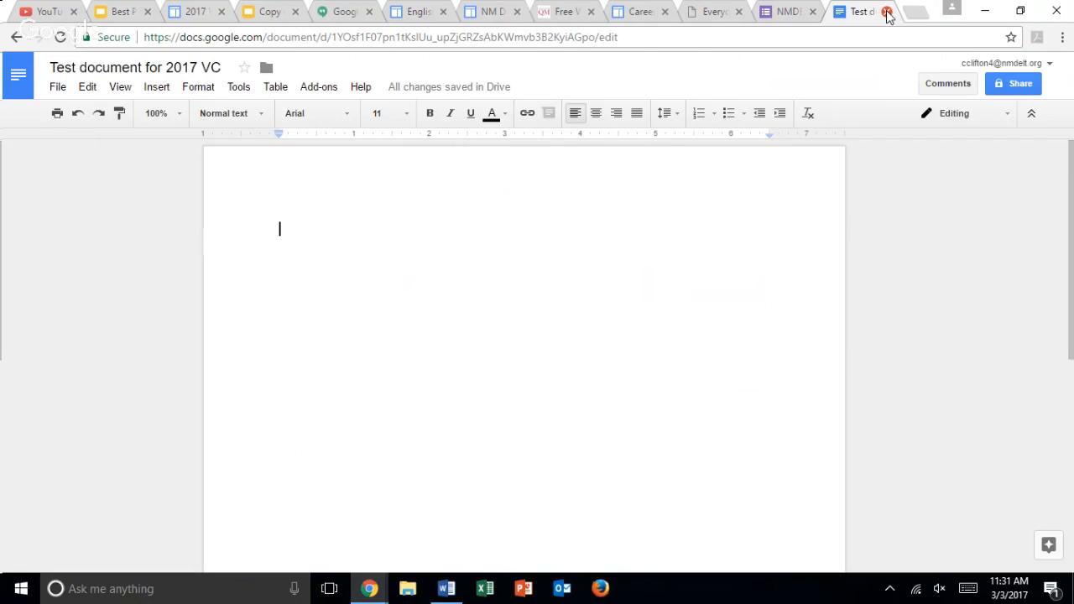
click(887, 12)
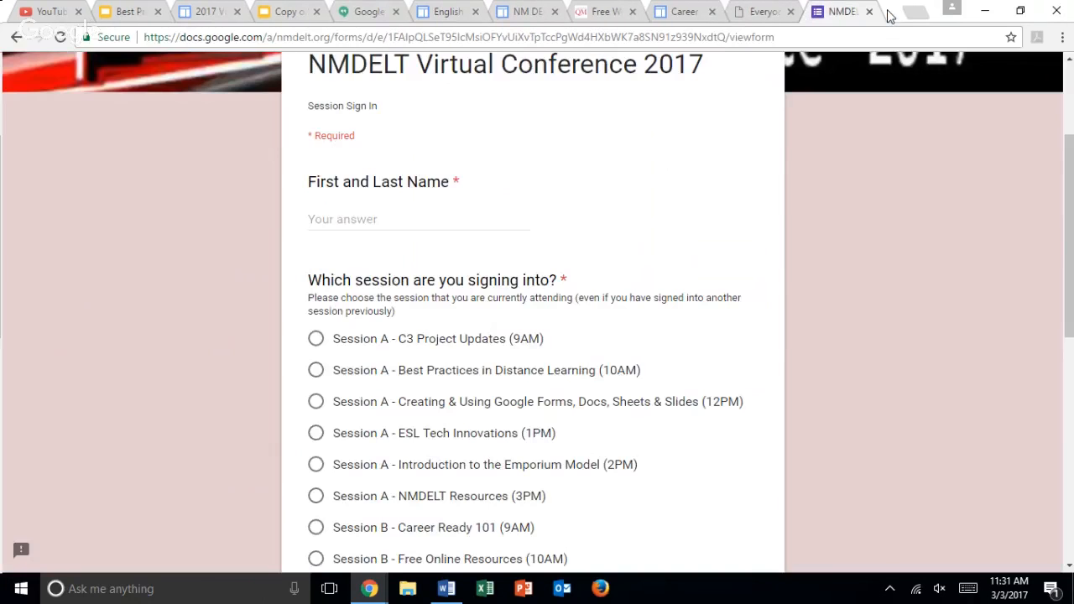
- Create a blank spreadsheet in Google Sheets from a new browser tab, and close it
click(917, 11)
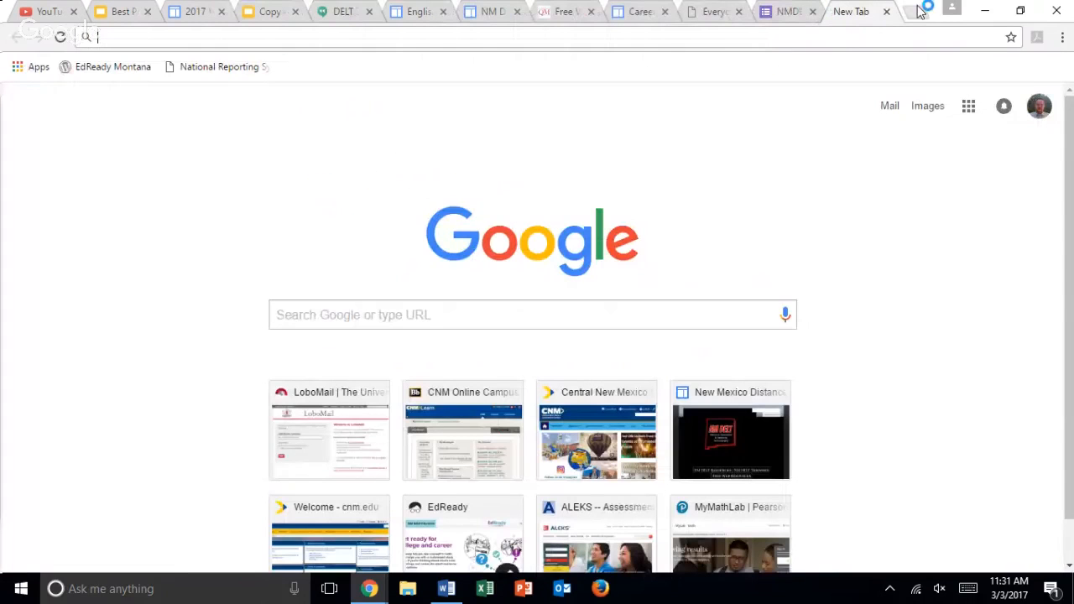
click(968, 106)
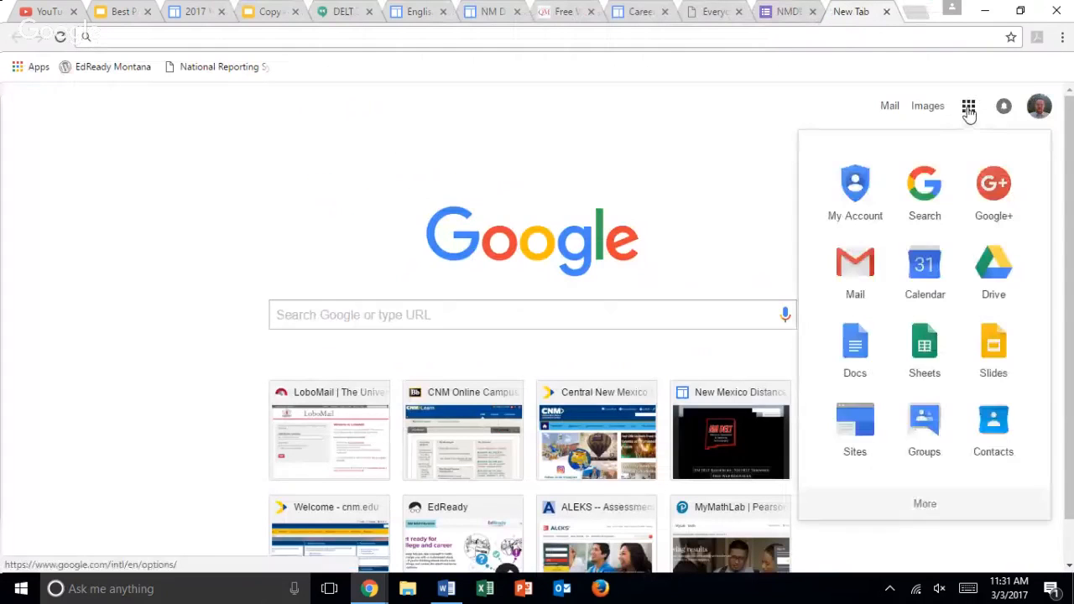
click(923, 353)
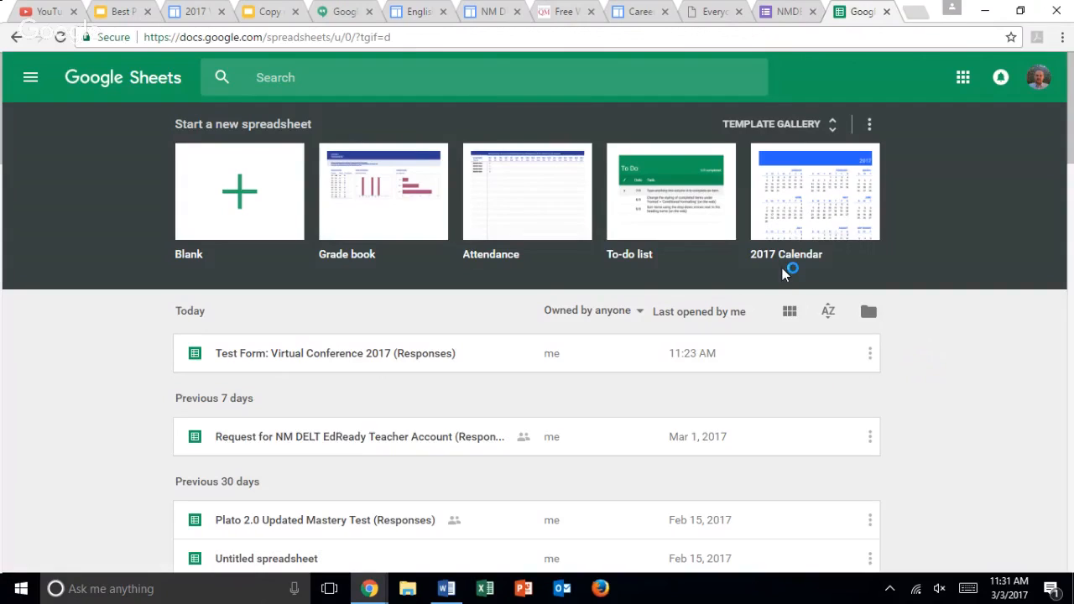
click(214, 193)
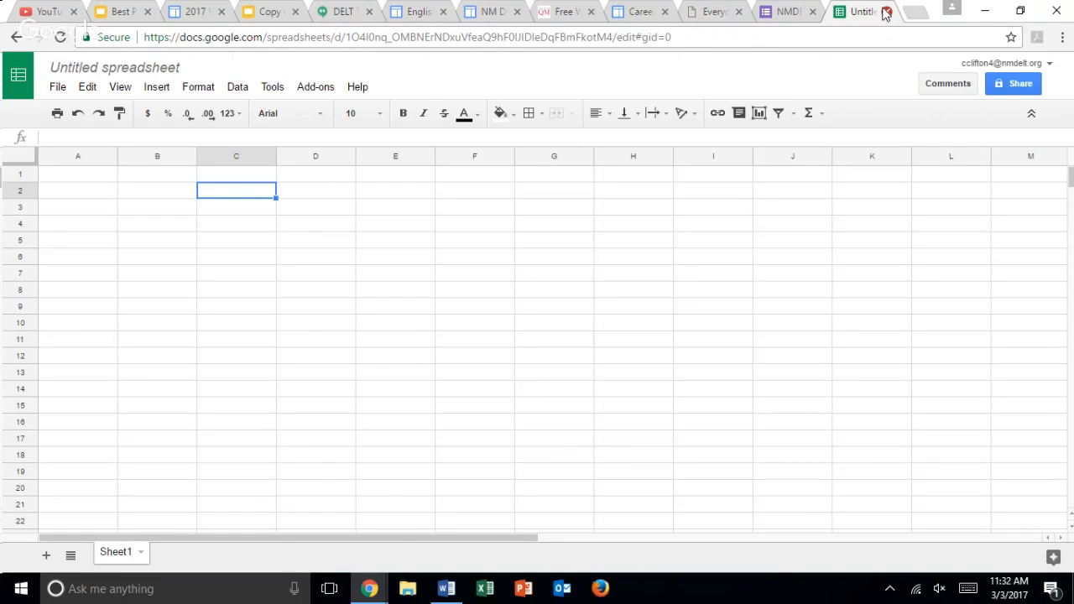
click(886, 12)
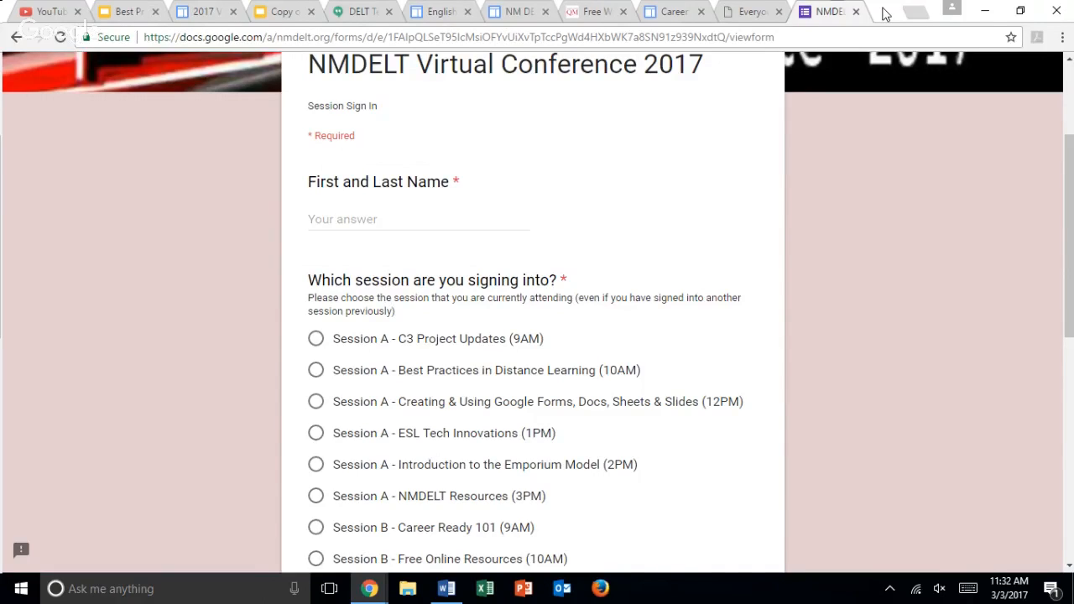
- Create a blank presentation in Google Slides from a new browser tab
click(914, 12)
click(969, 107)
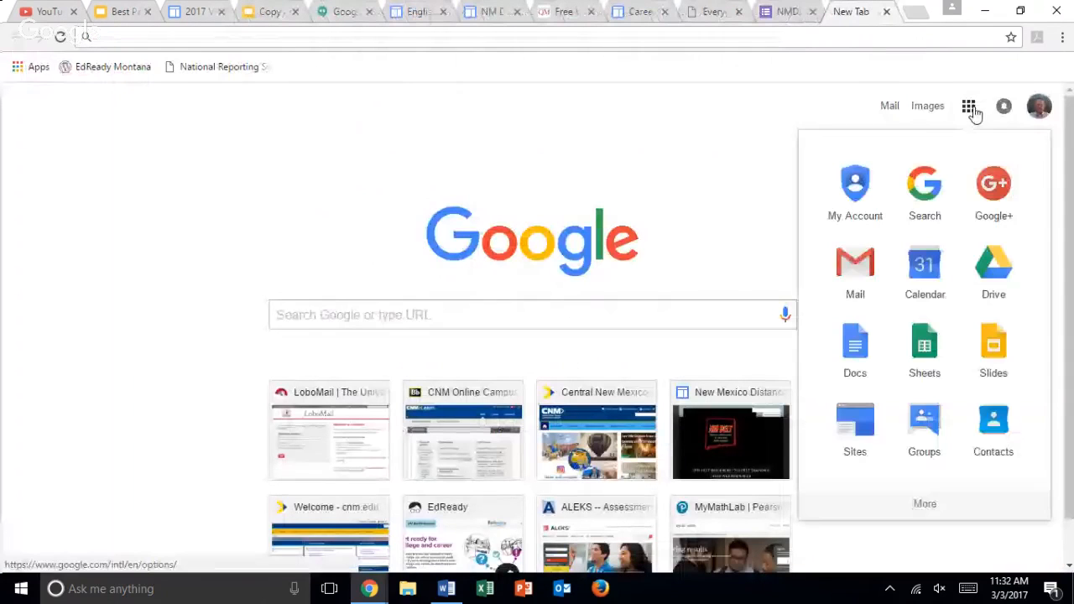
click(992, 352)
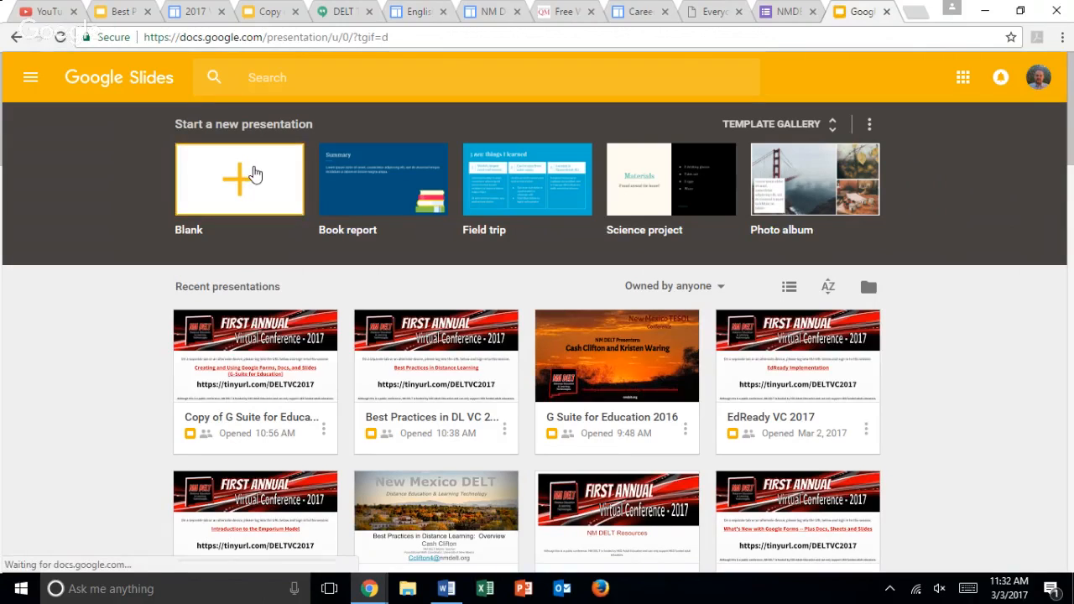
click(254, 174)
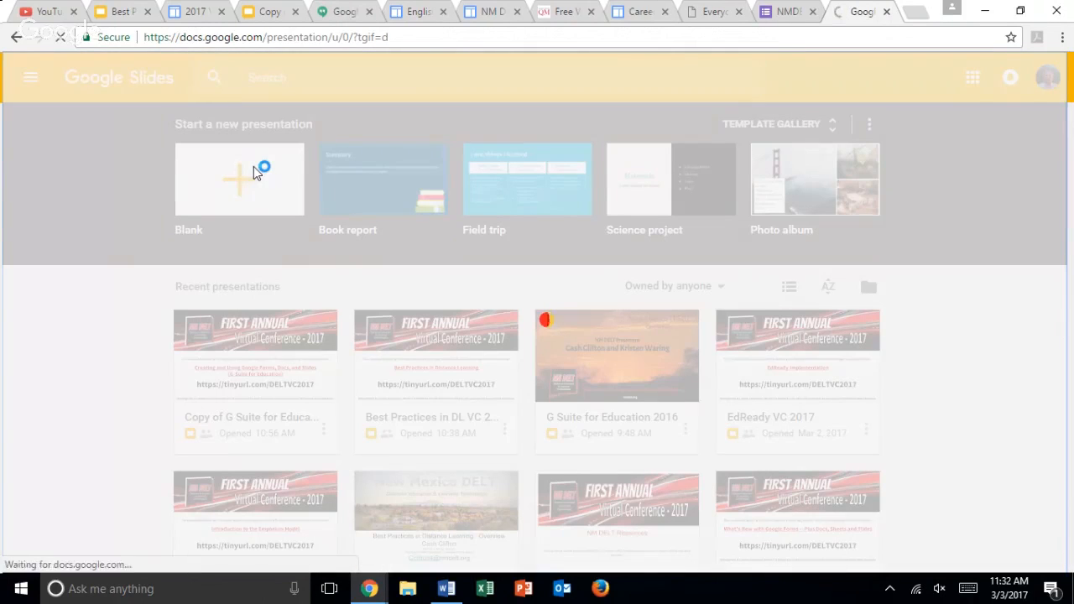
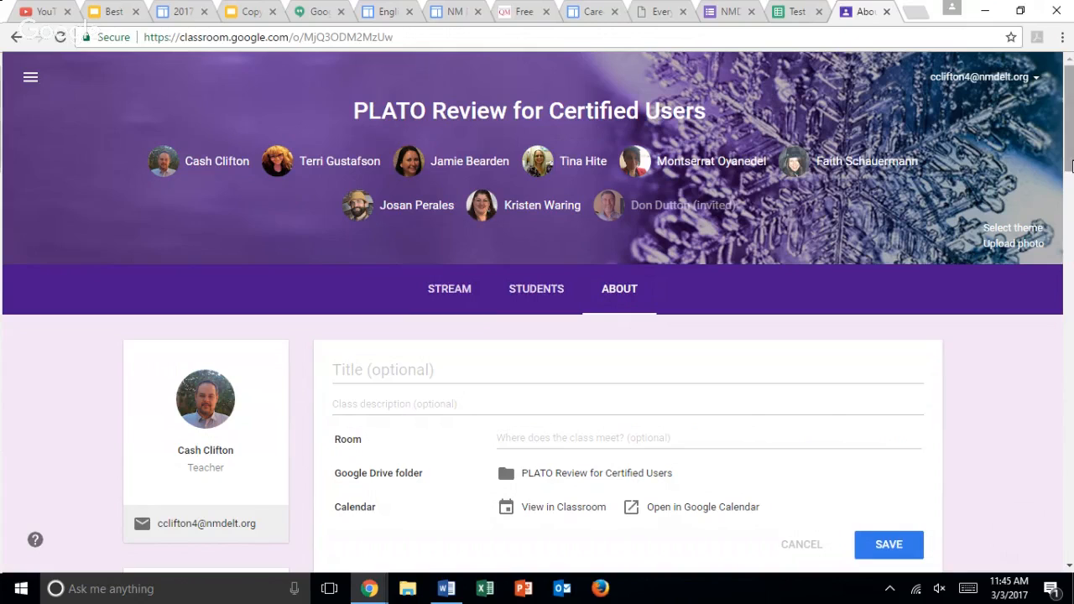
- Examine the teacher cards on the About page of "PLATO Review for Certified Users", including one teacher's option for removal from the class
drag(1069, 163, 1073, 123)
drag(1073, 123, 1072, 388)
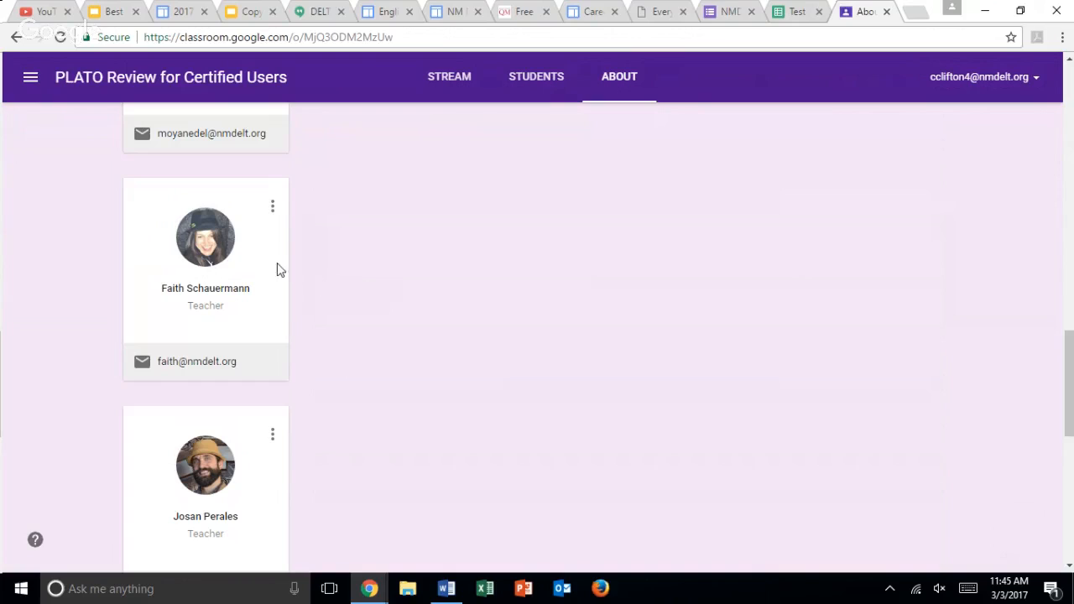
click(272, 206)
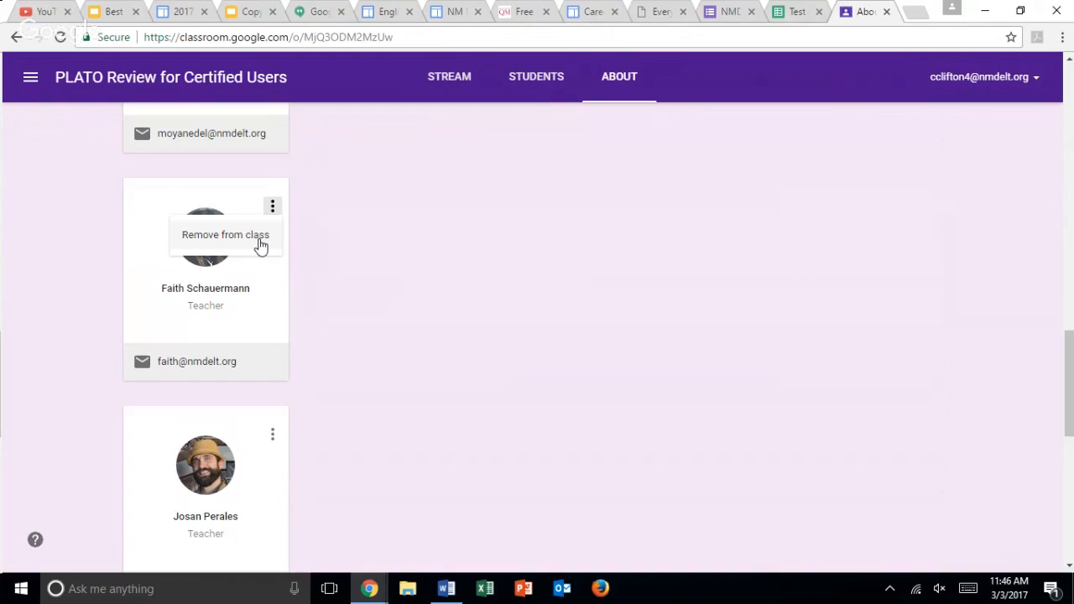
click(373, 157)
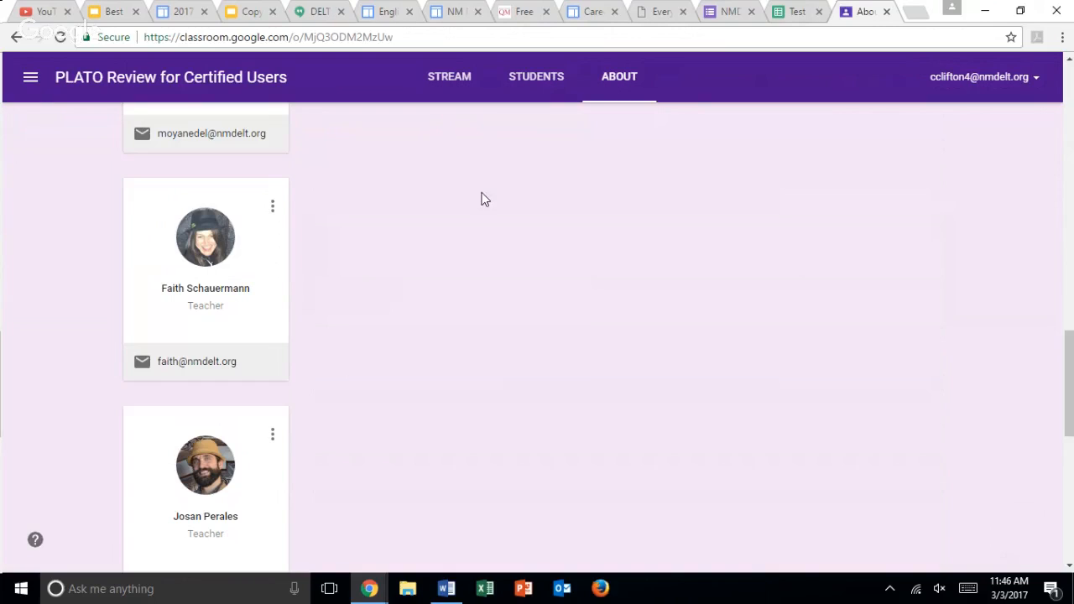
- Switch to the Google Hangouts window, unmute the microphone there, and minimize the window
click(369, 589)
mouse_move(382, 591)
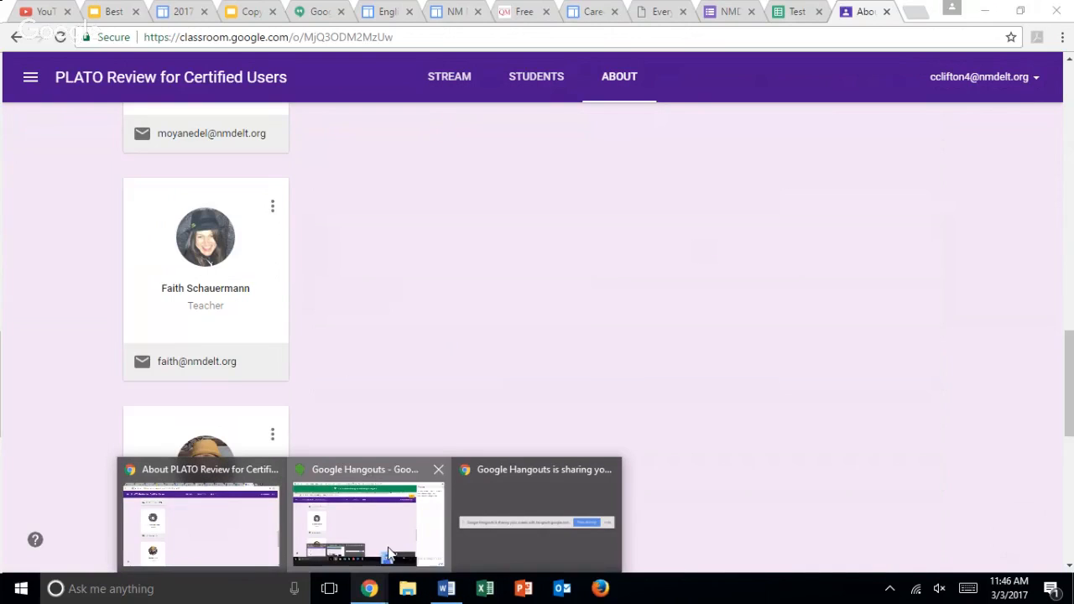
click(388, 553)
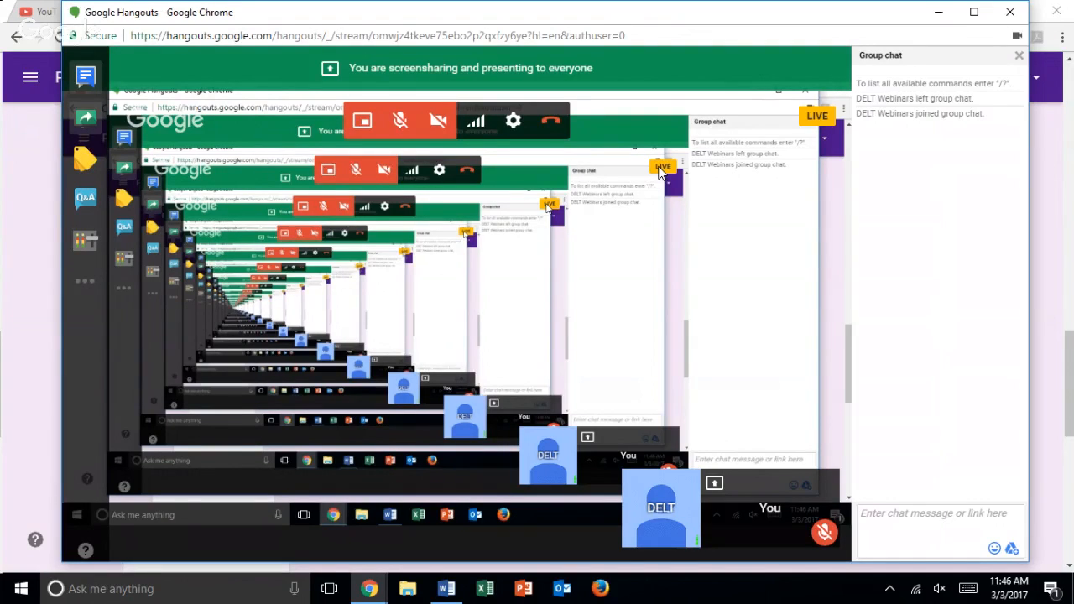
click(400, 123)
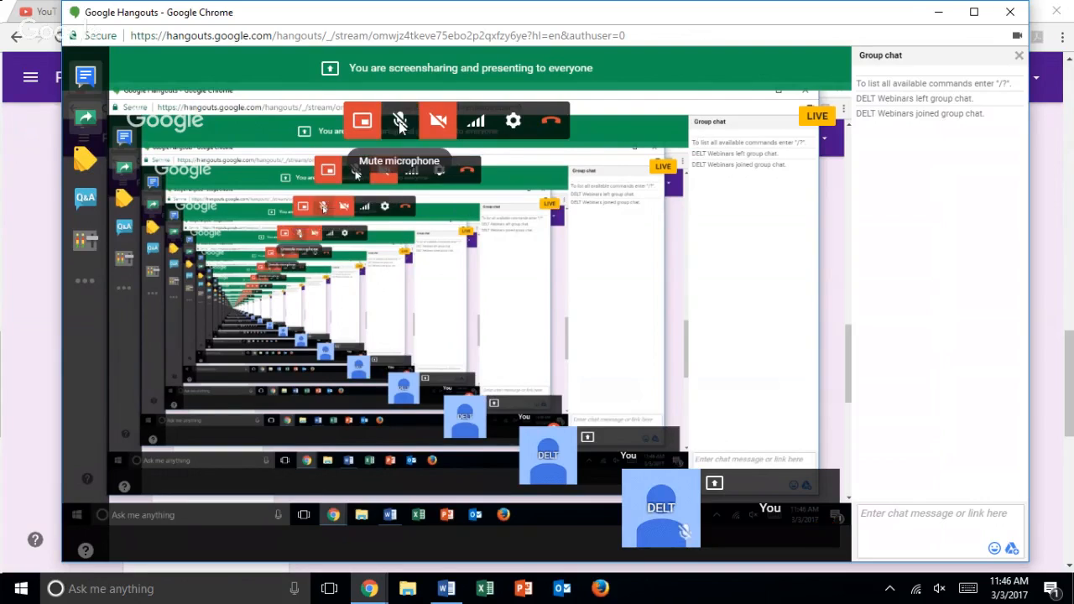
click(933, 15)
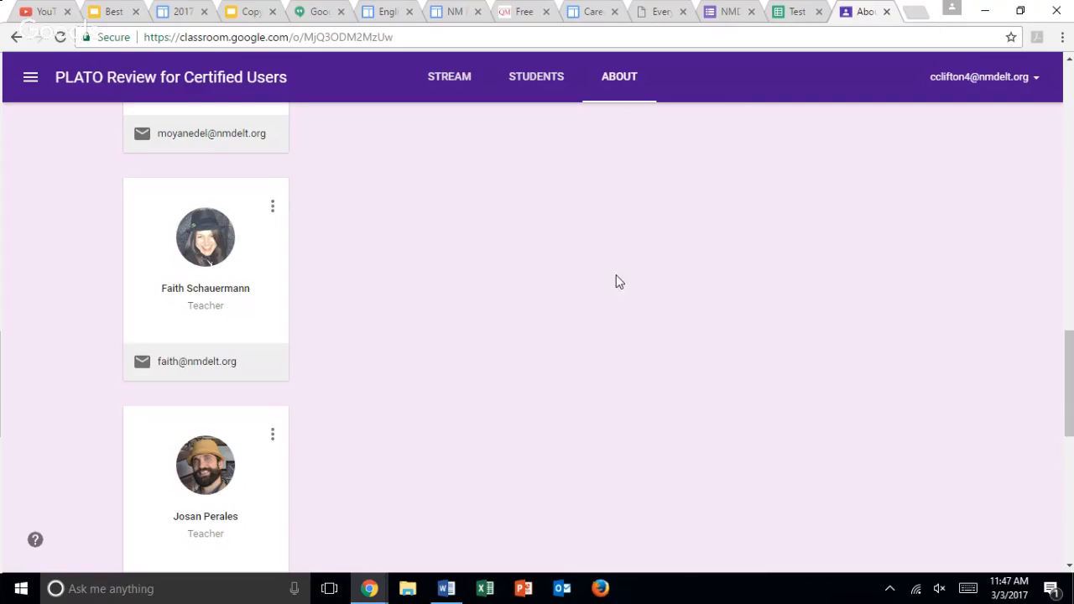
- Bring the minimized Google Hangouts window back to the front
mouse_move(371, 595)
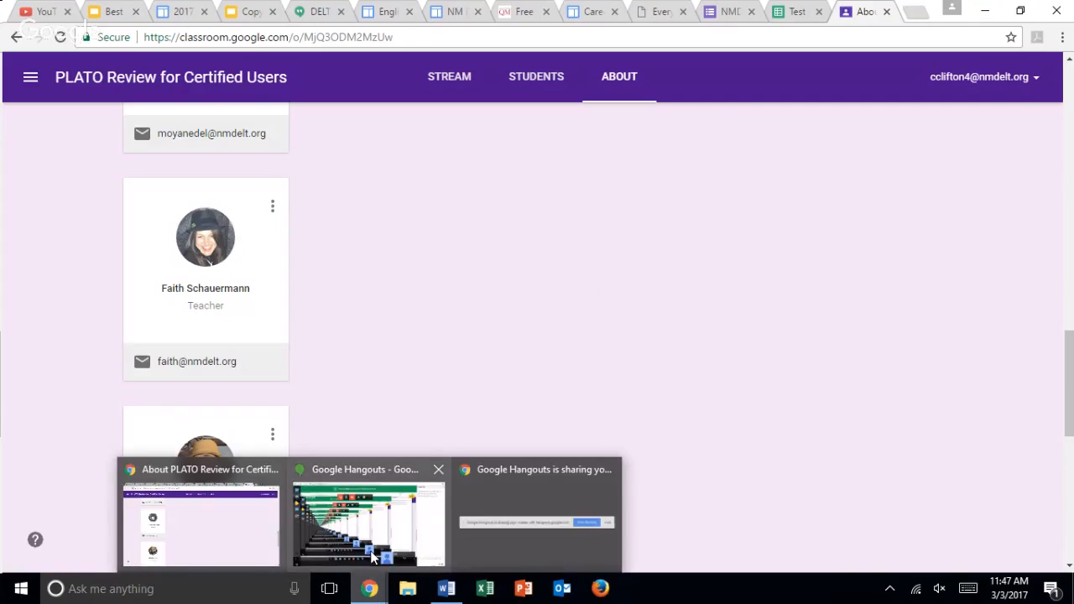
click(372, 555)
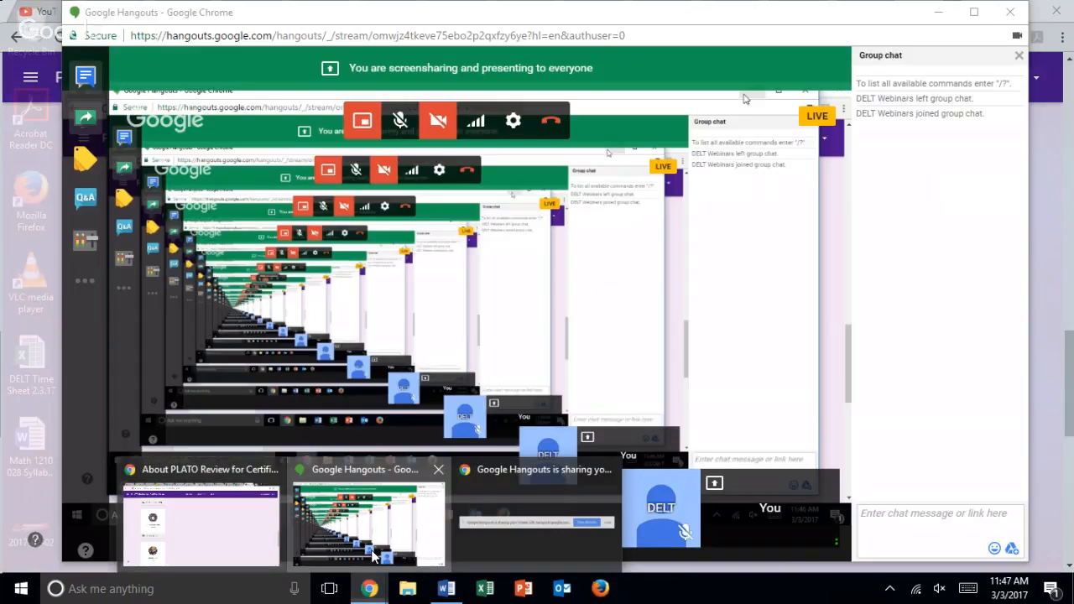
- Mute and unmute the Hangouts microphone twice, leaving it on, and minimize the Hangouts window
click(398, 129)
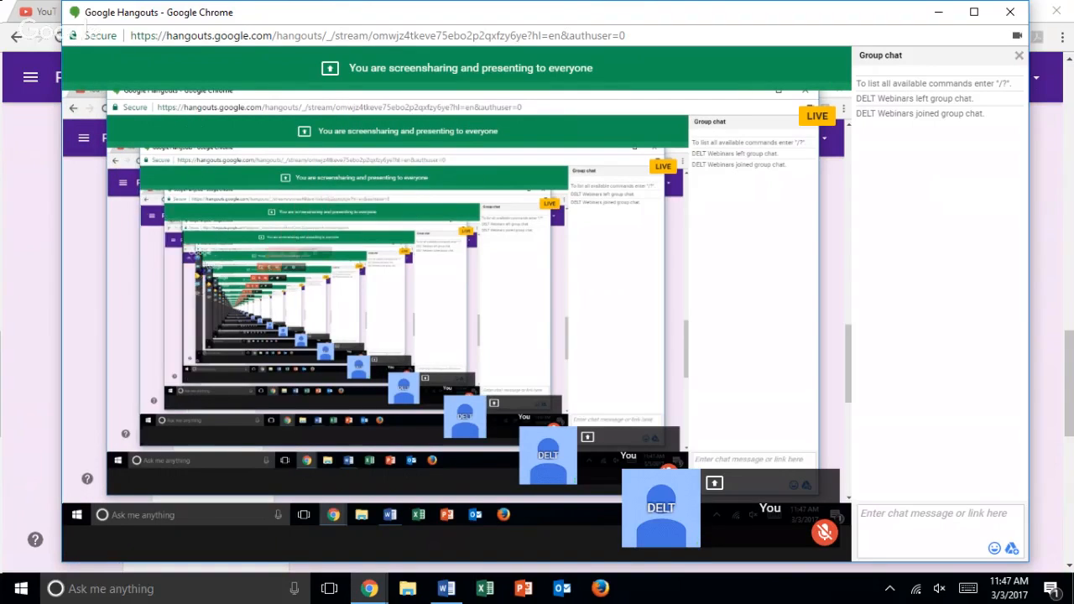
mouse_move(396, 70)
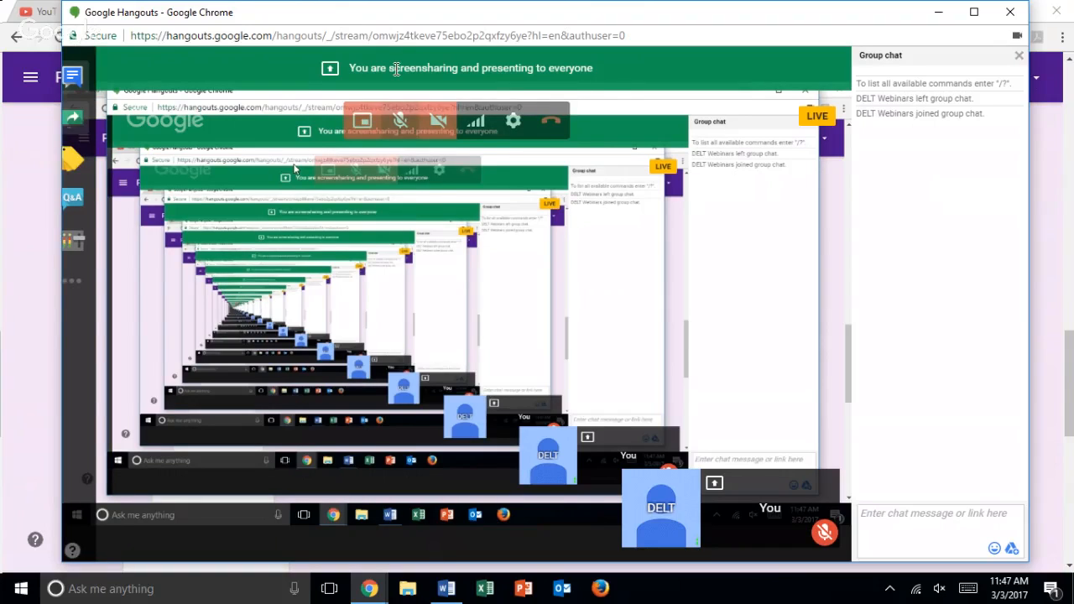
click(400, 123)
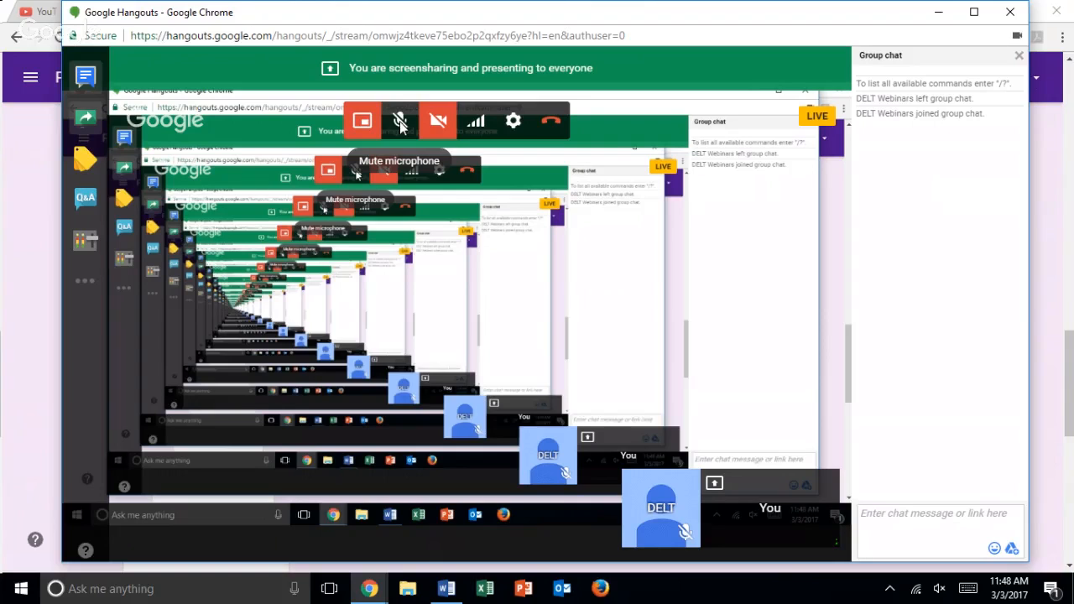
click(400, 123)
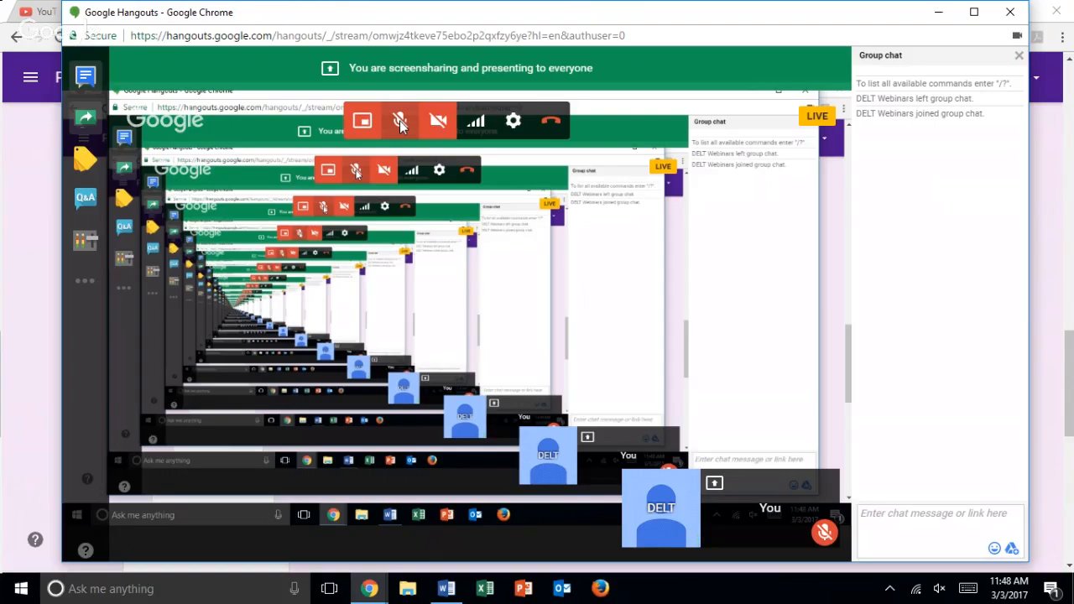
click(400, 122)
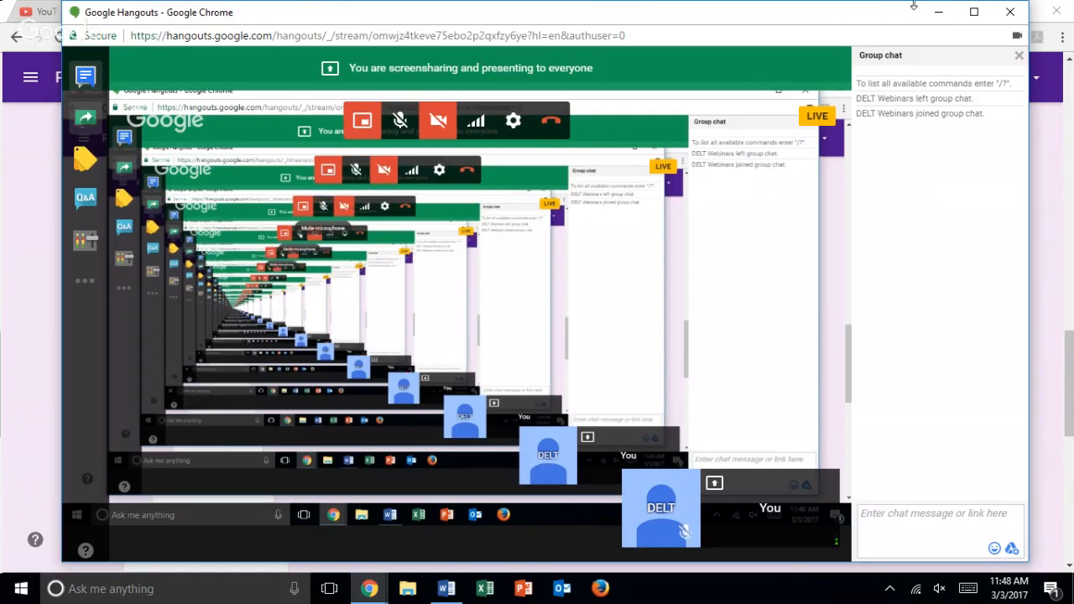
click(939, 14)
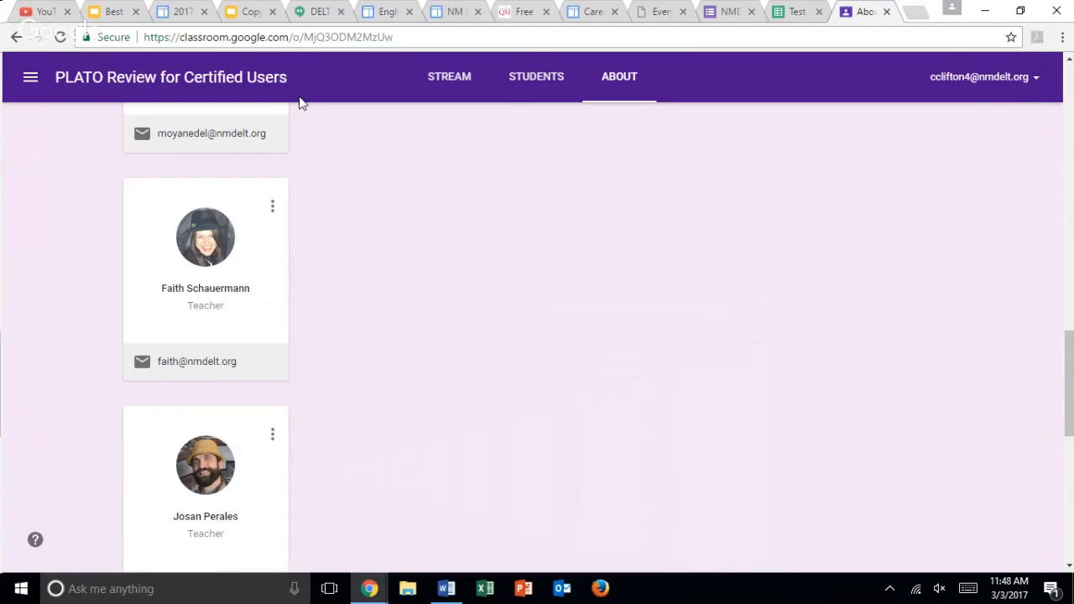
- Return to the Classroom class list and view the Edit and Archive options of "Test Class for 2017 VC"
click(25, 83)
click(80, 106)
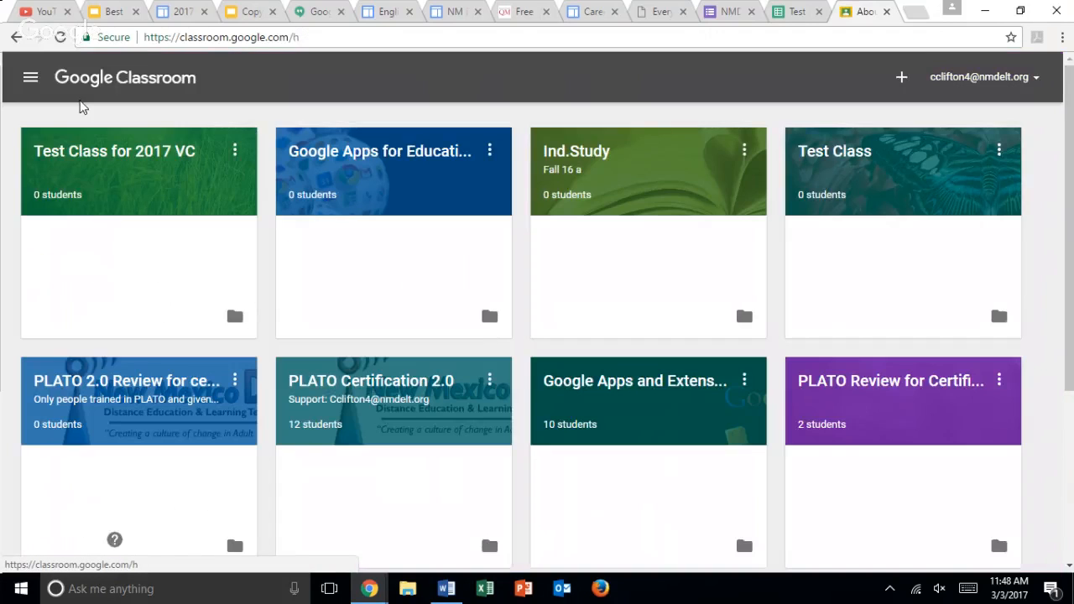
click(235, 151)
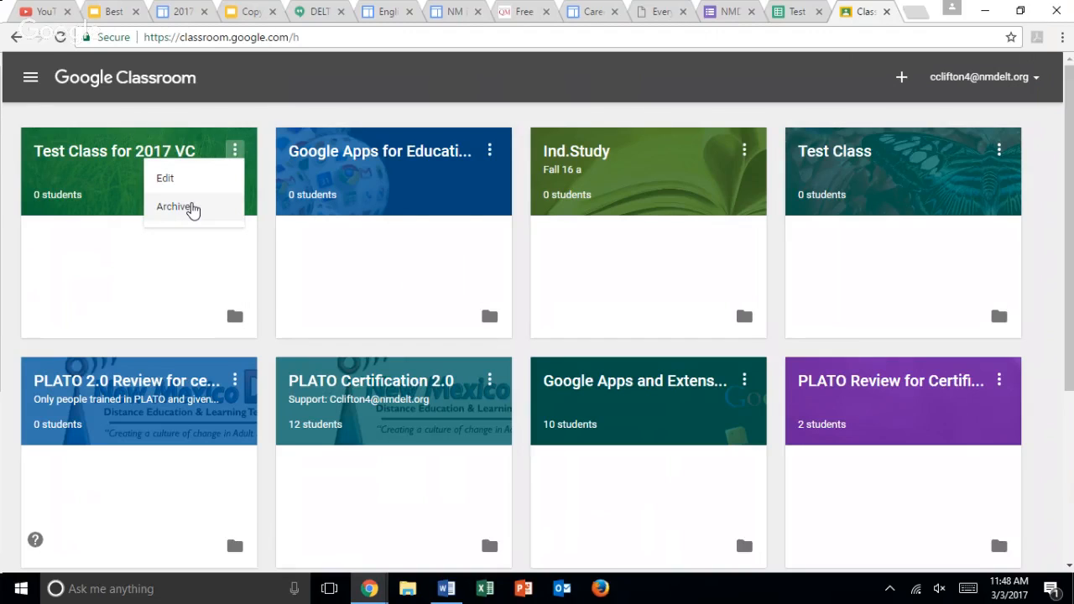
click(236, 152)
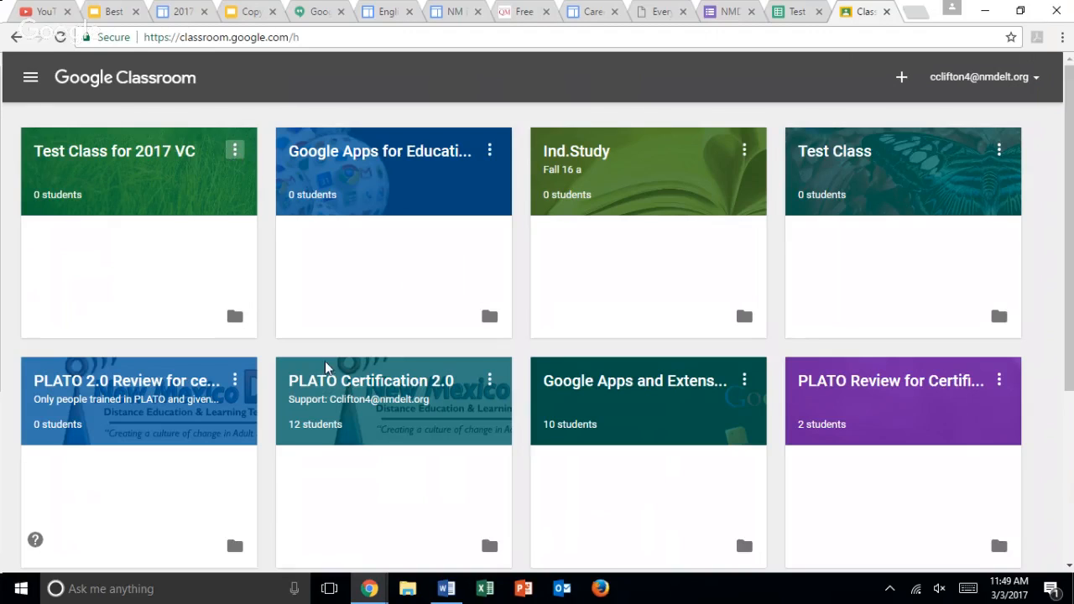
- Switch to the Google Hangouts window, mute the microphone there, and end the live call
mouse_move(370, 588)
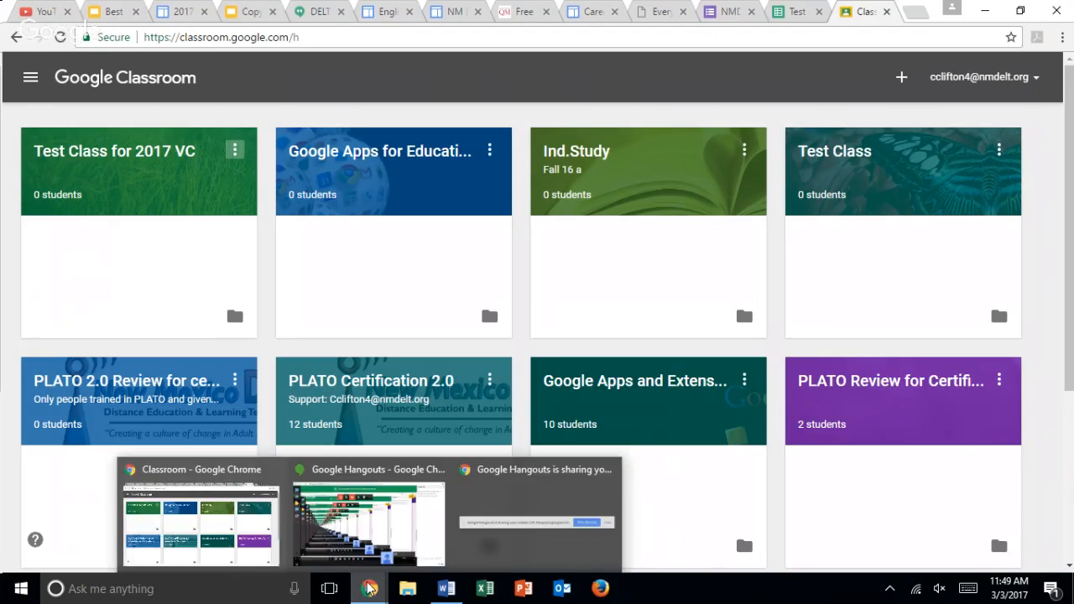
click(353, 534)
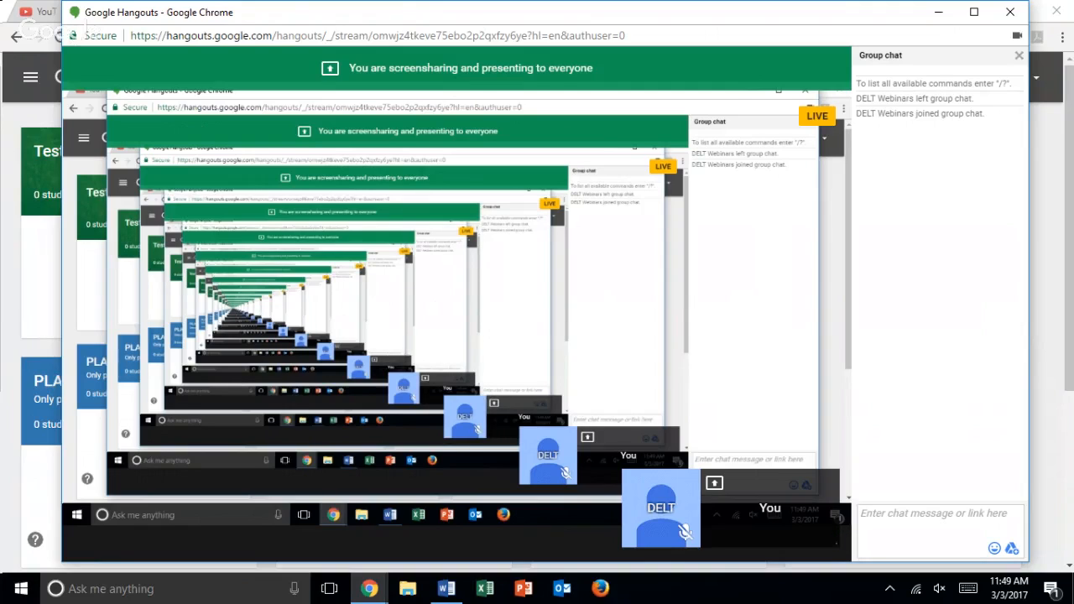
mouse_move(403, 121)
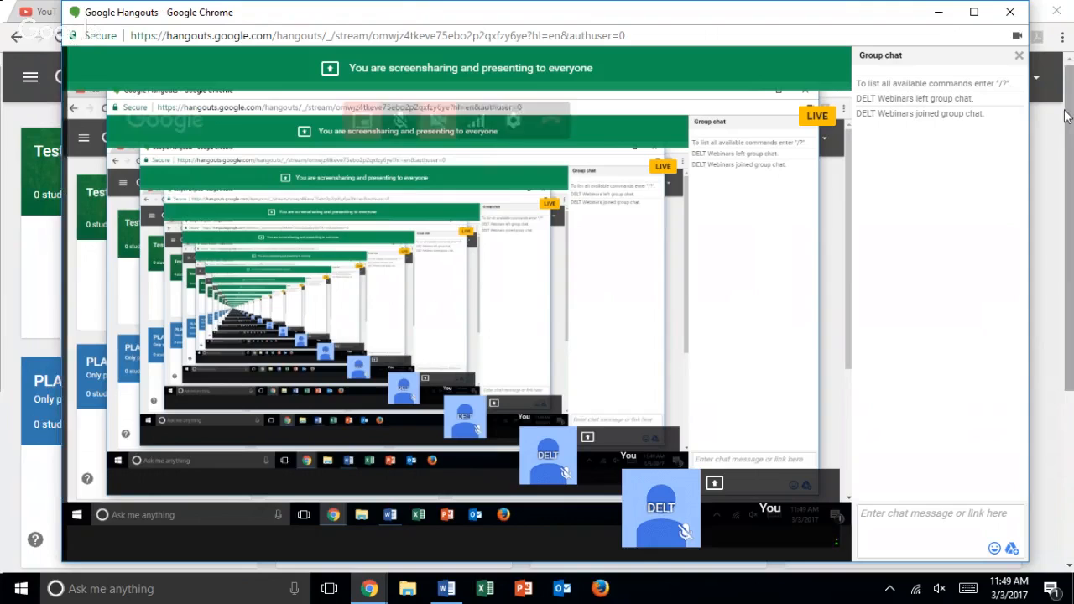
click(401, 122)
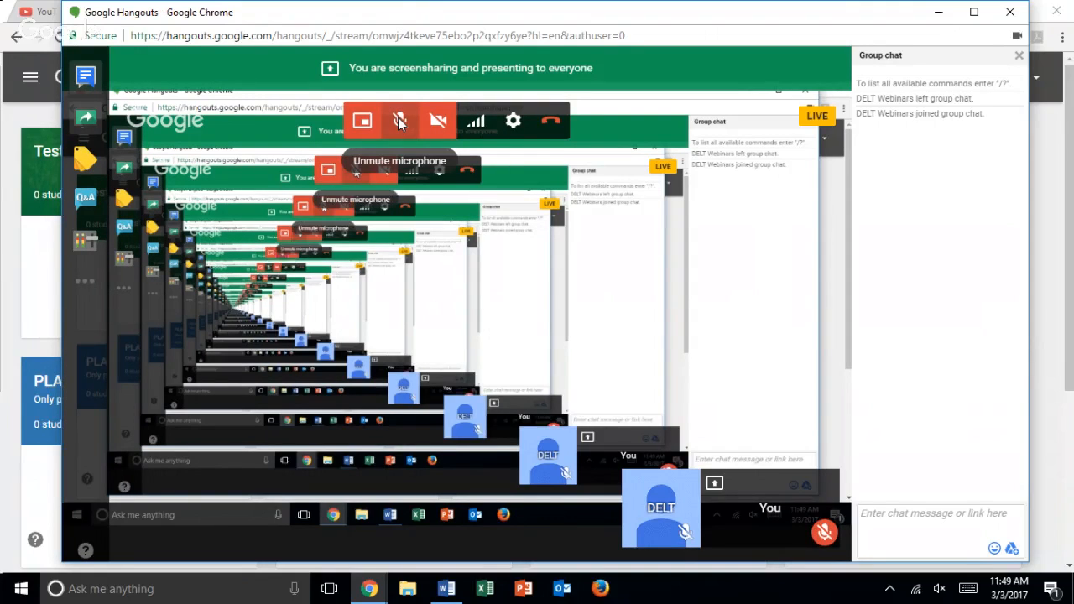
click(401, 122)
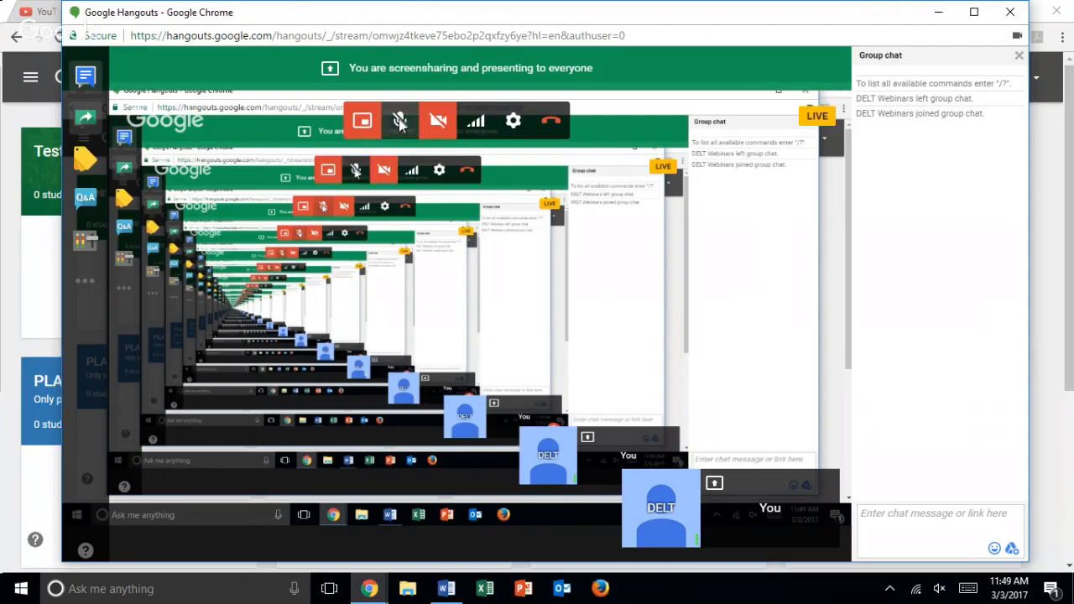
click(402, 122)
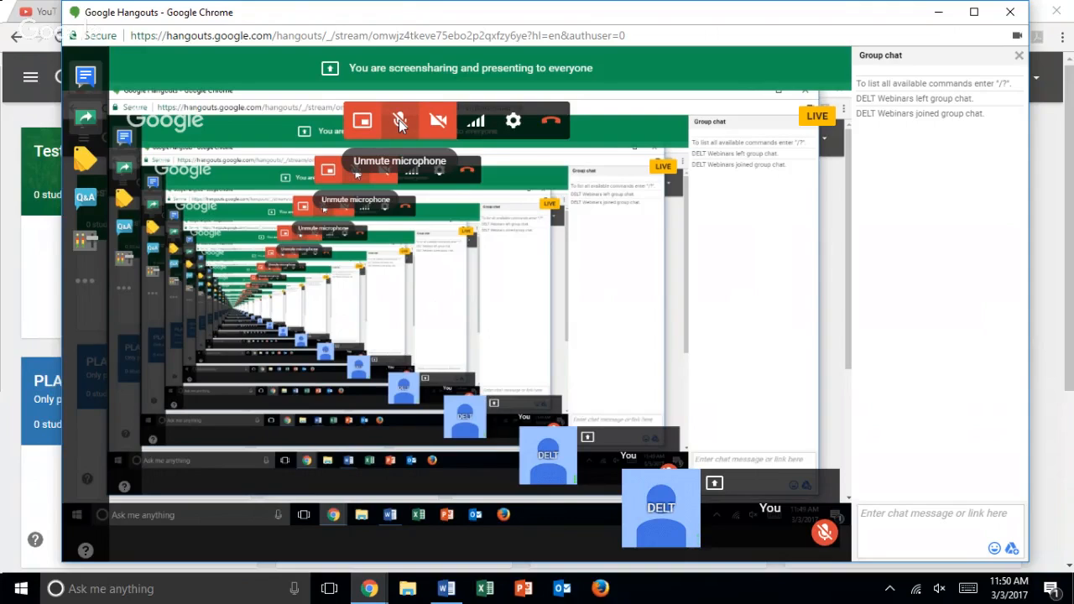
click(547, 124)
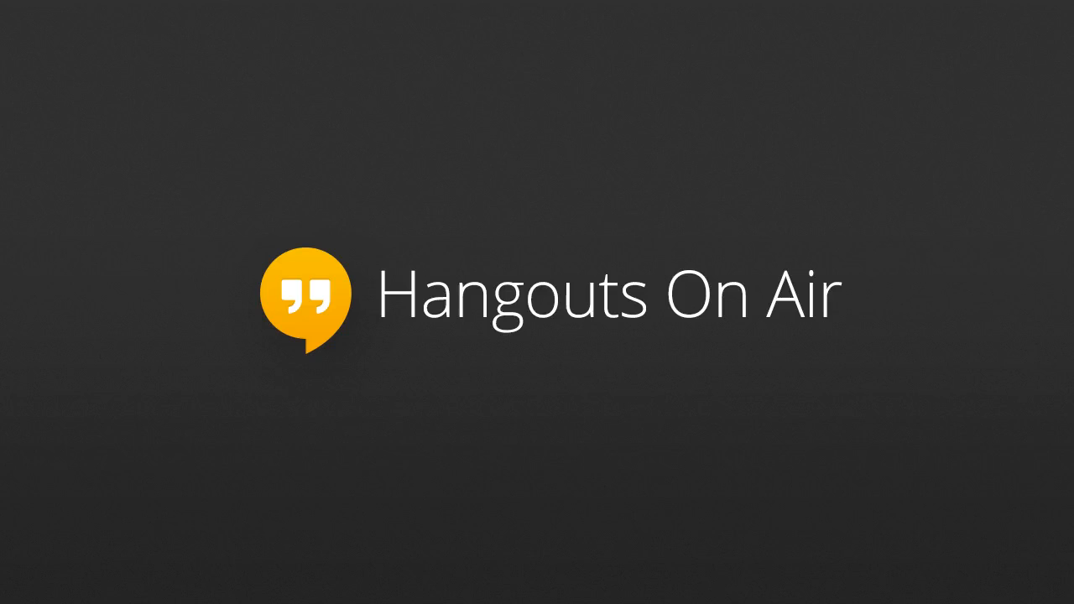